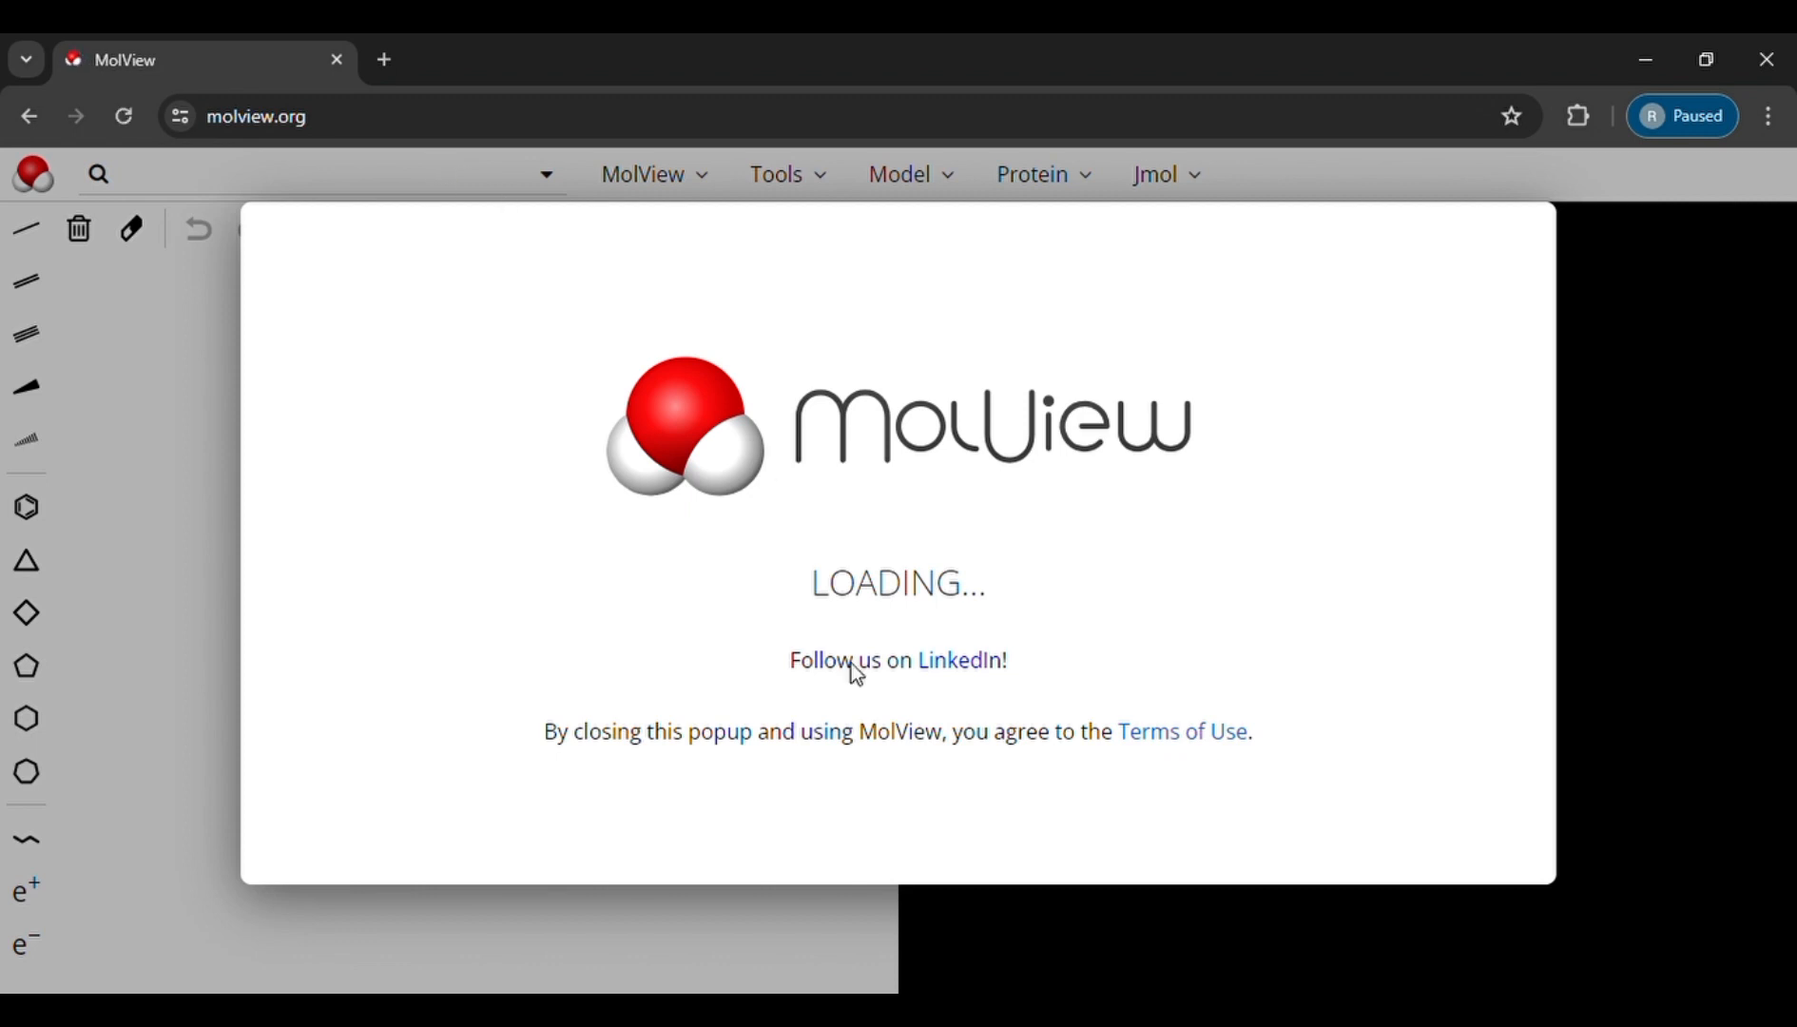
# Step: Dismiss the welcome popup and clear the default molecule from the 2D sketch canvas
pyautogui.press('F1')
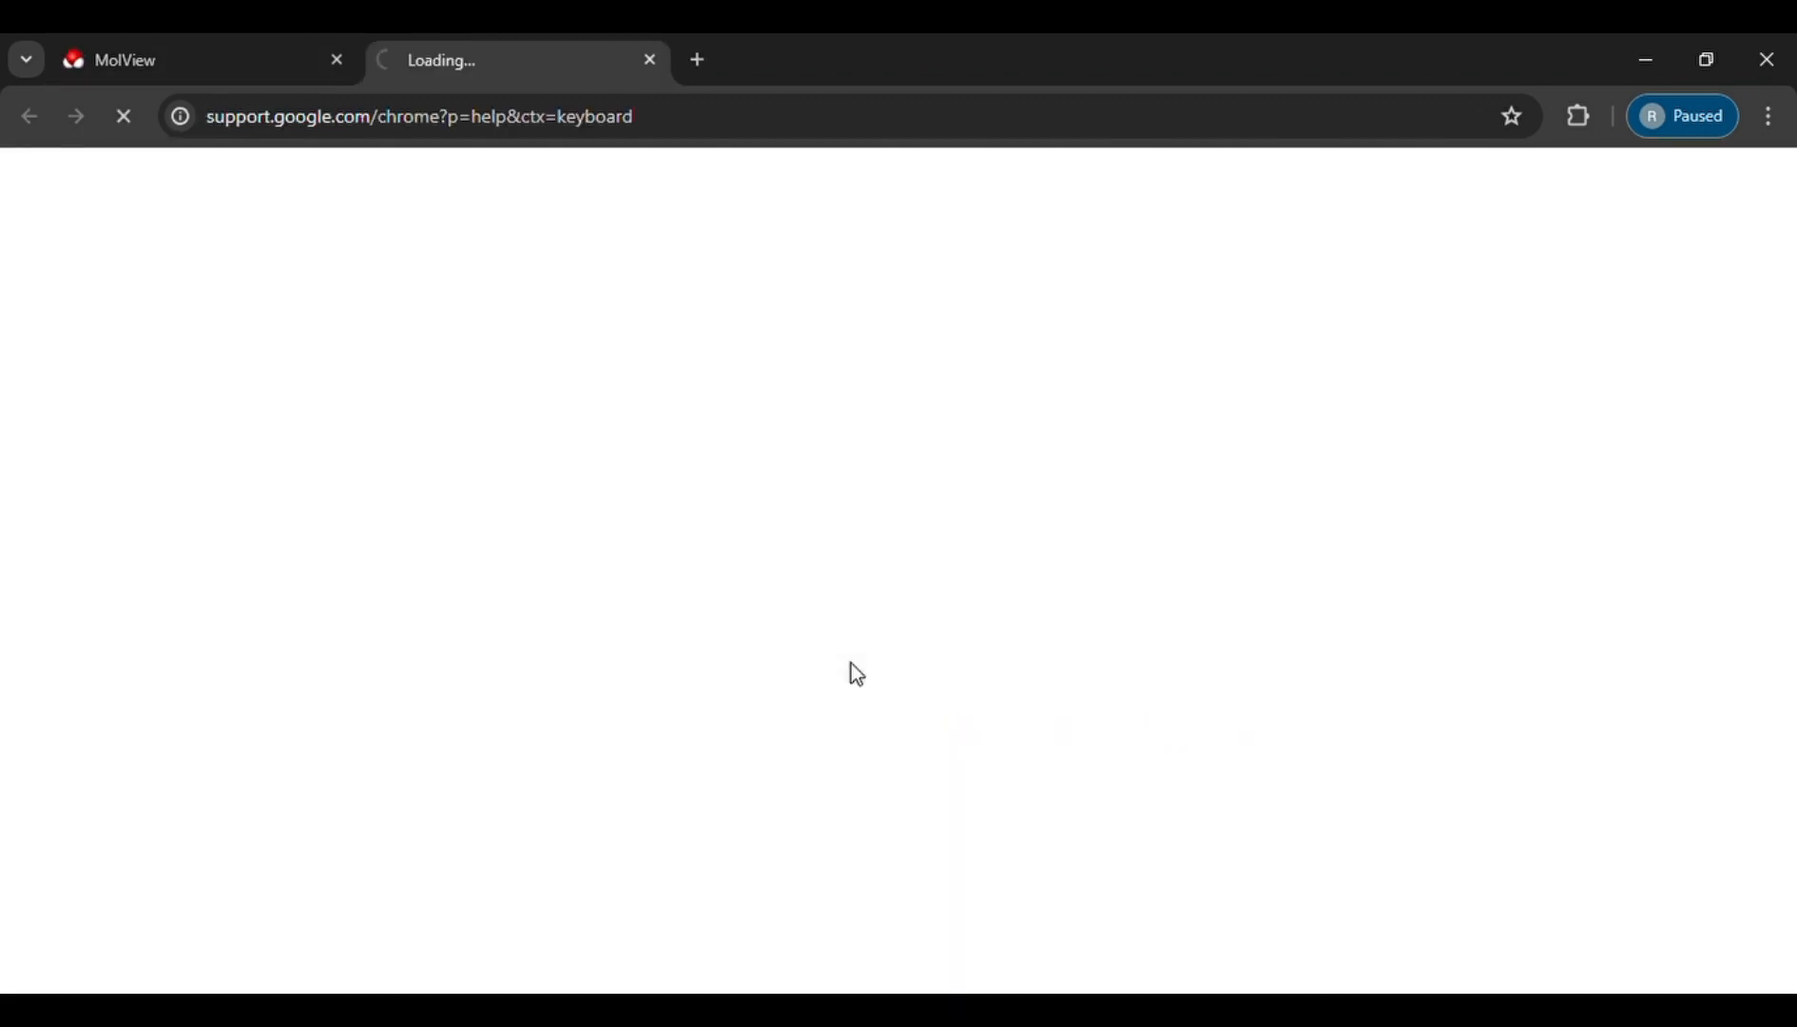
pyautogui.click(651, 60)
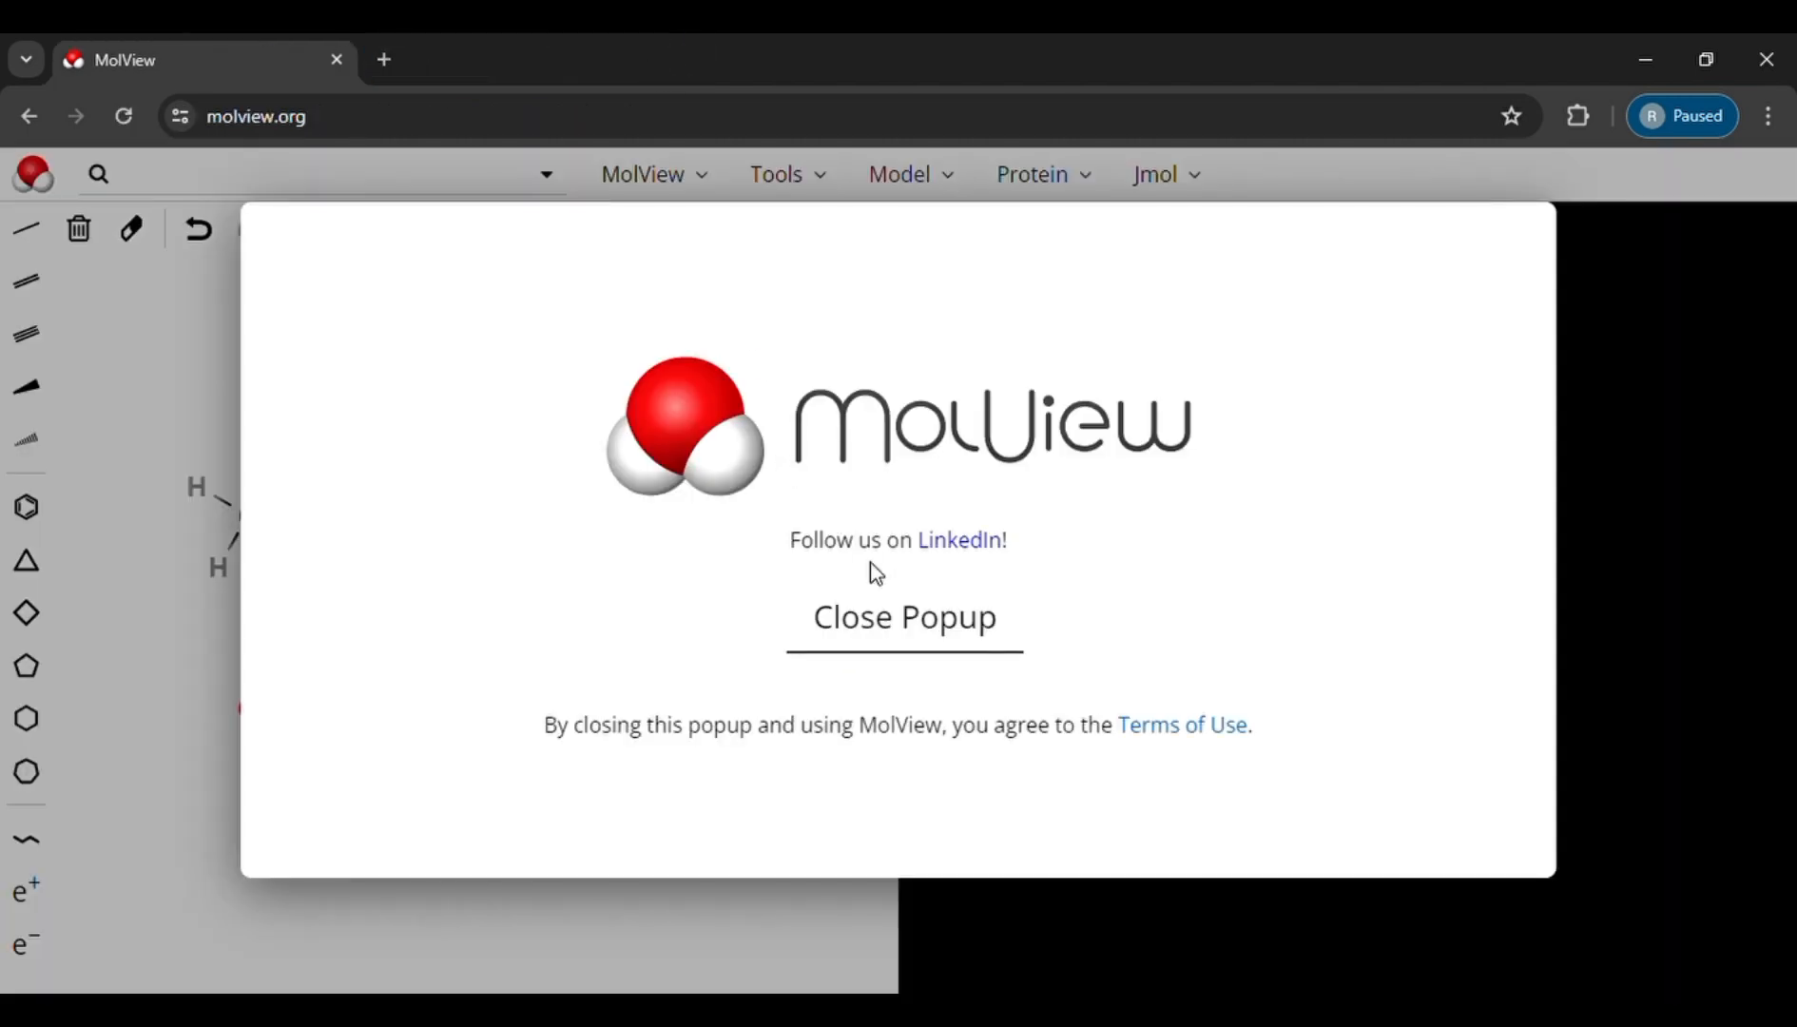
pyautogui.click(904, 631)
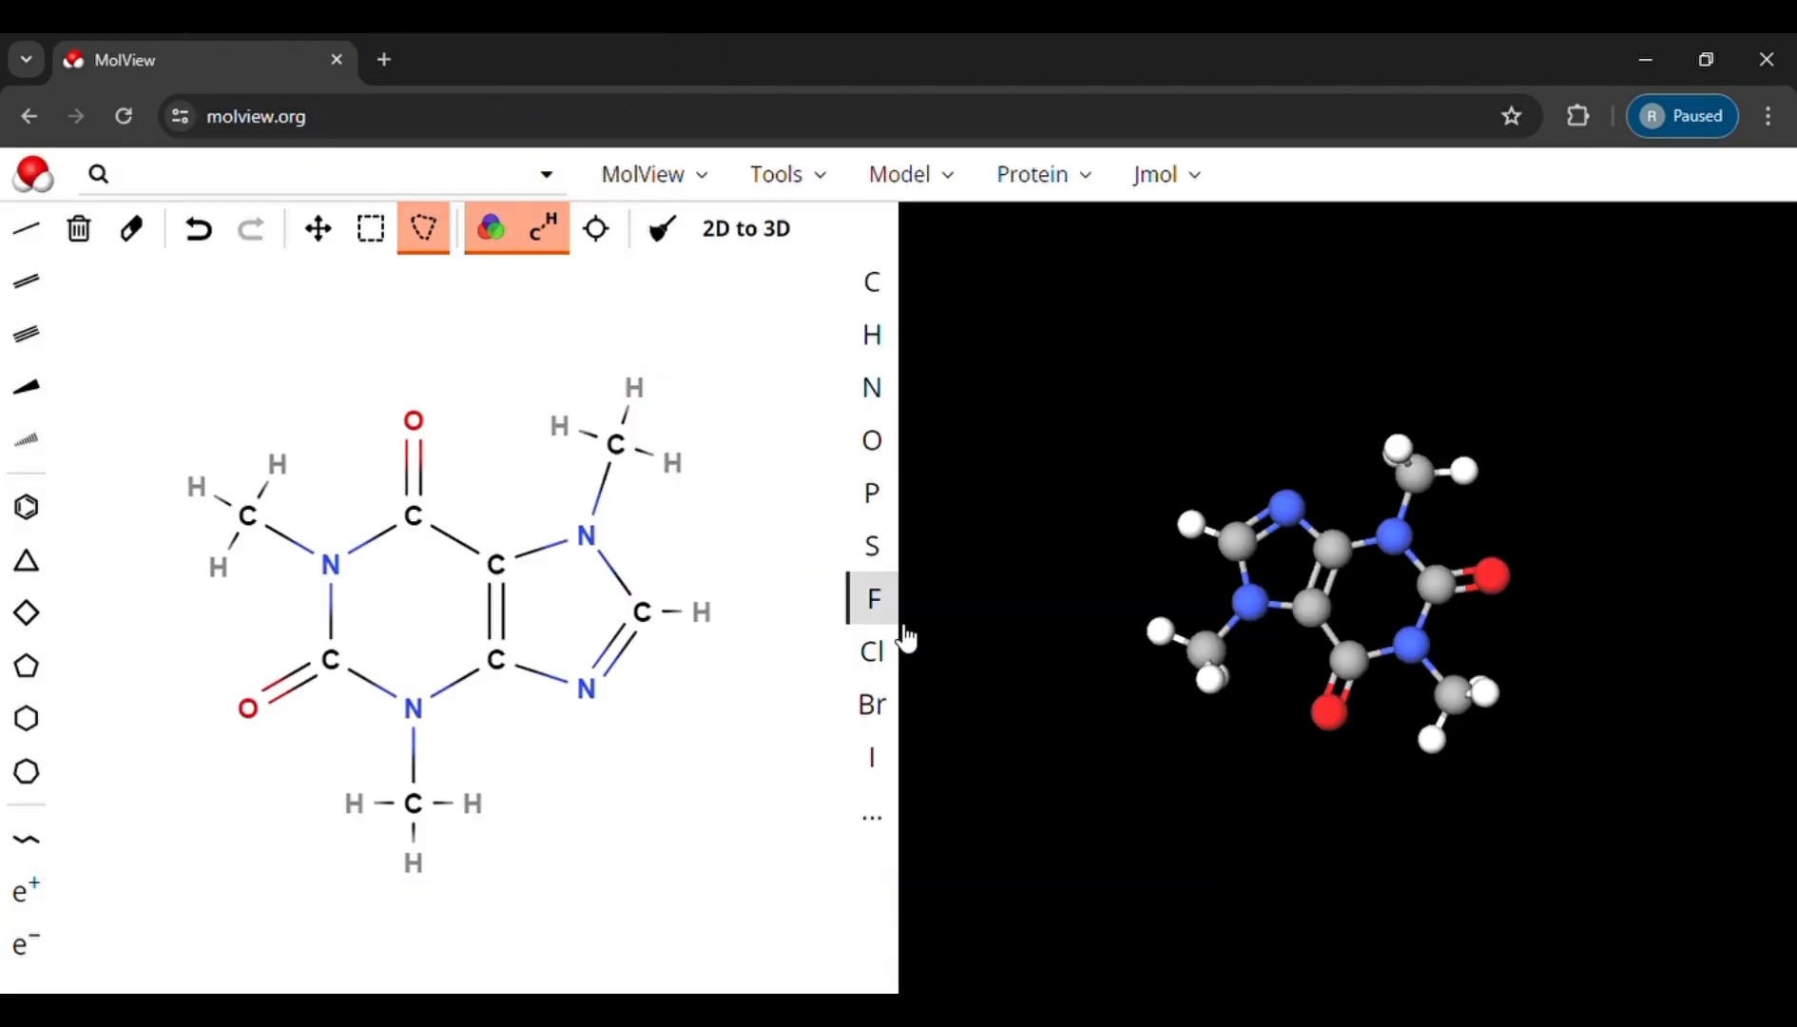
pyautogui.click(79, 230)
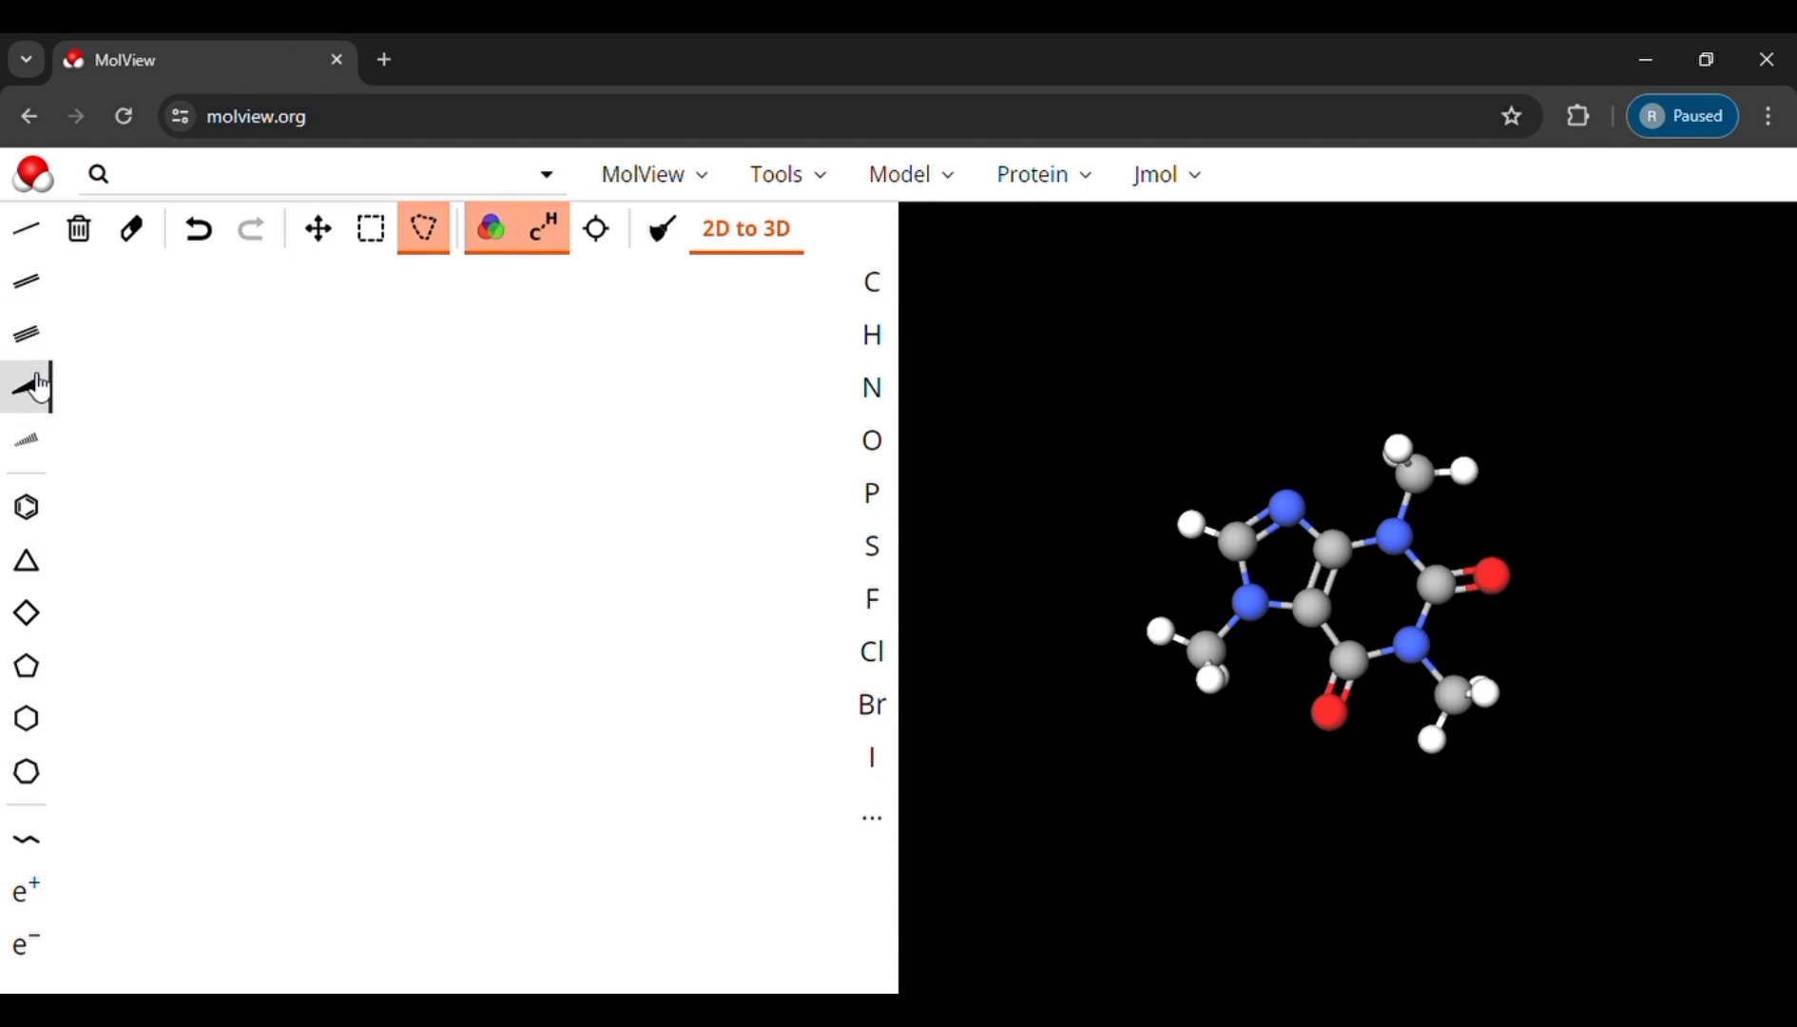
pyautogui.click(40, 609)
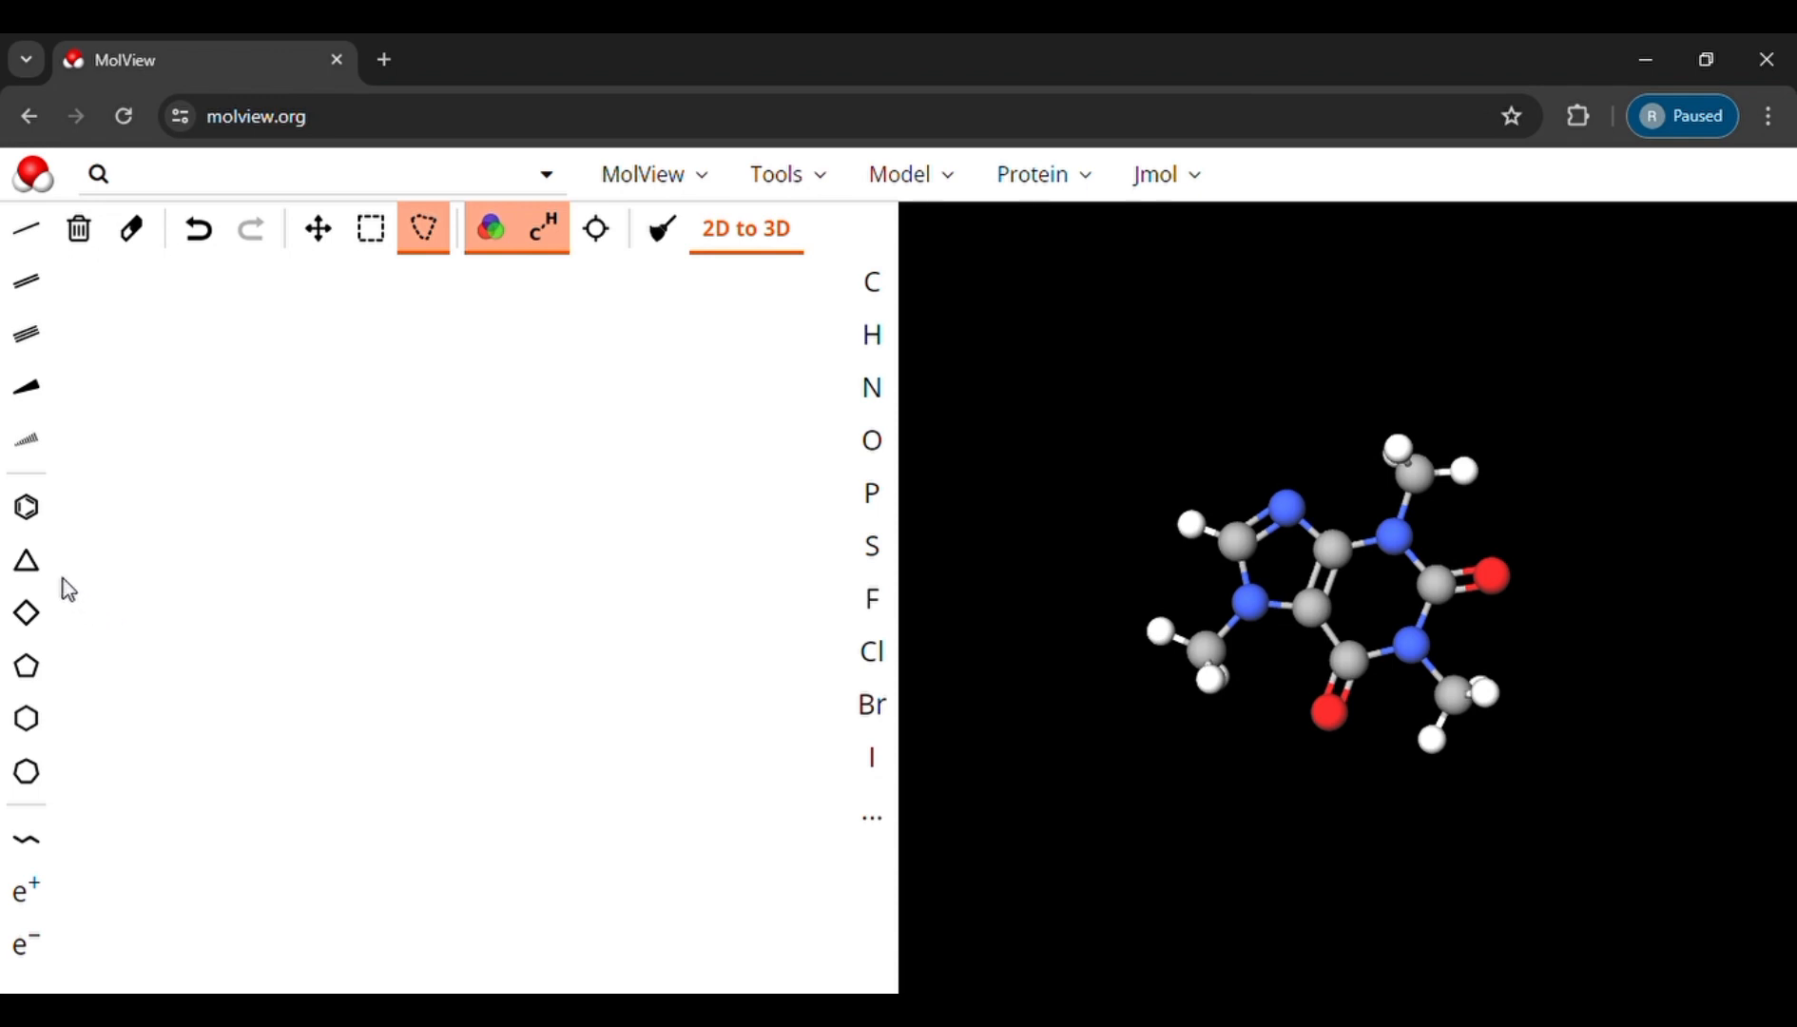
pyautogui.press('F1')
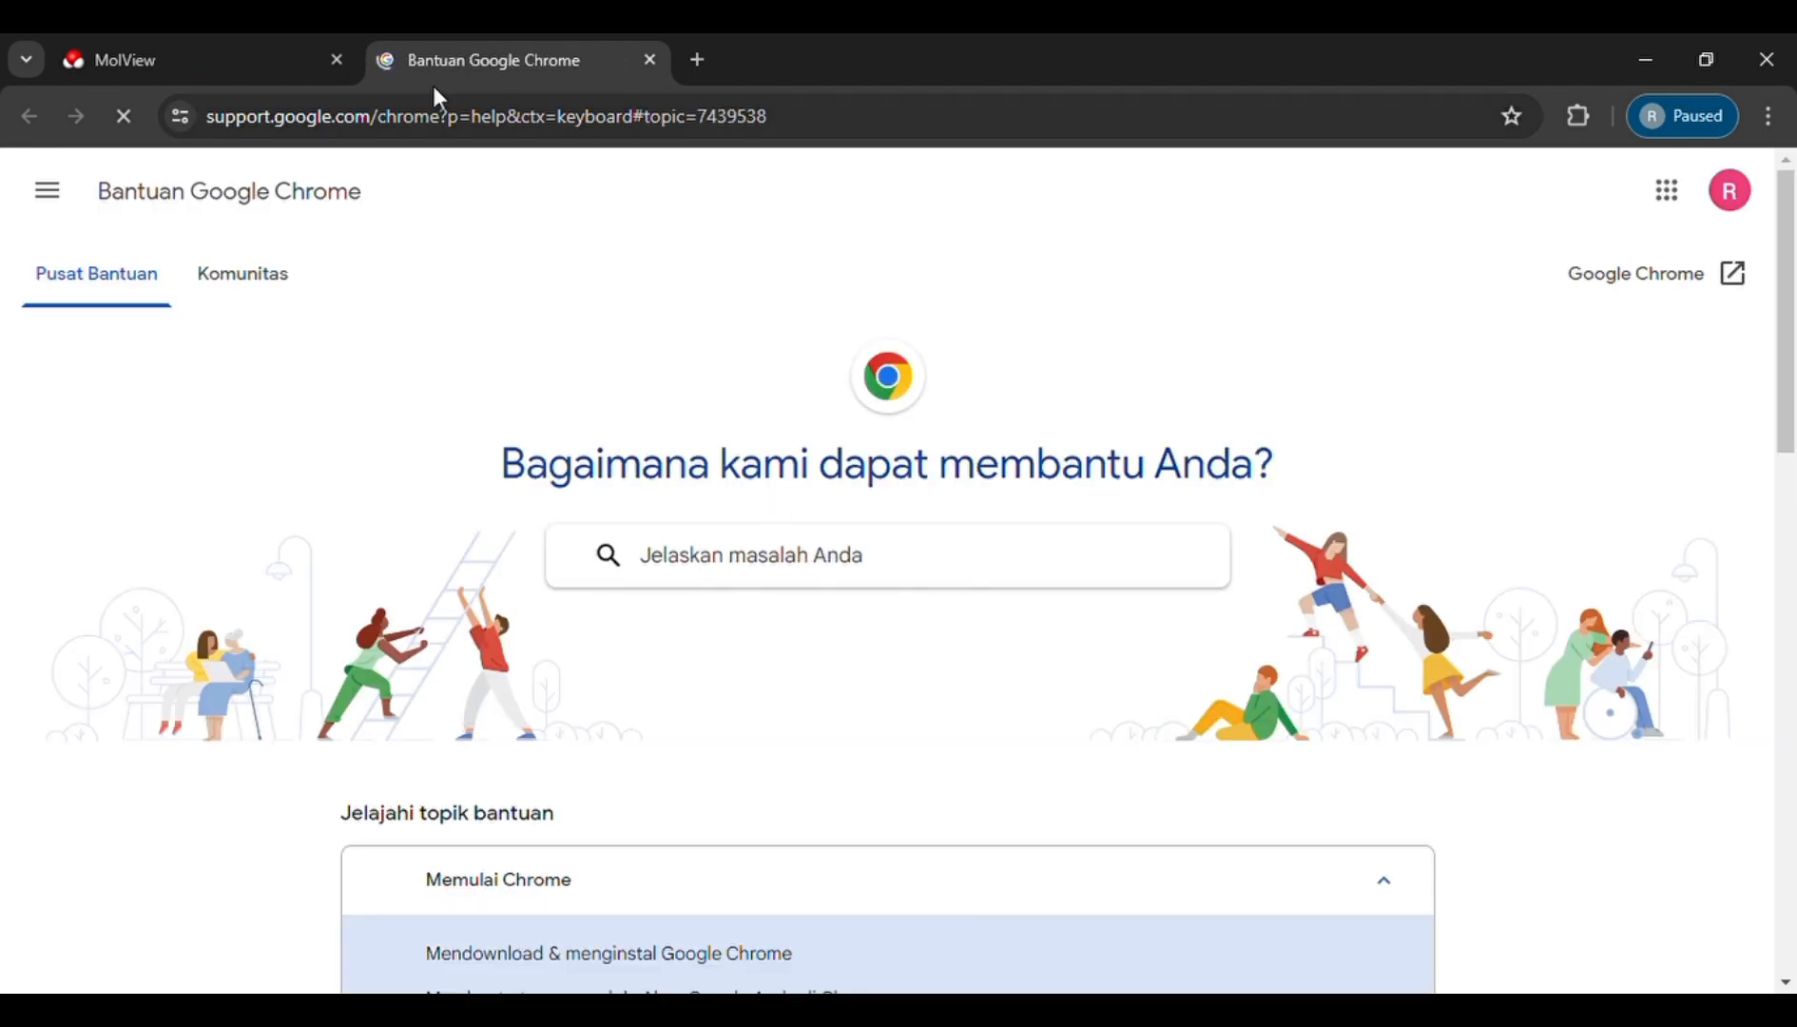
pyautogui.click(649, 59)
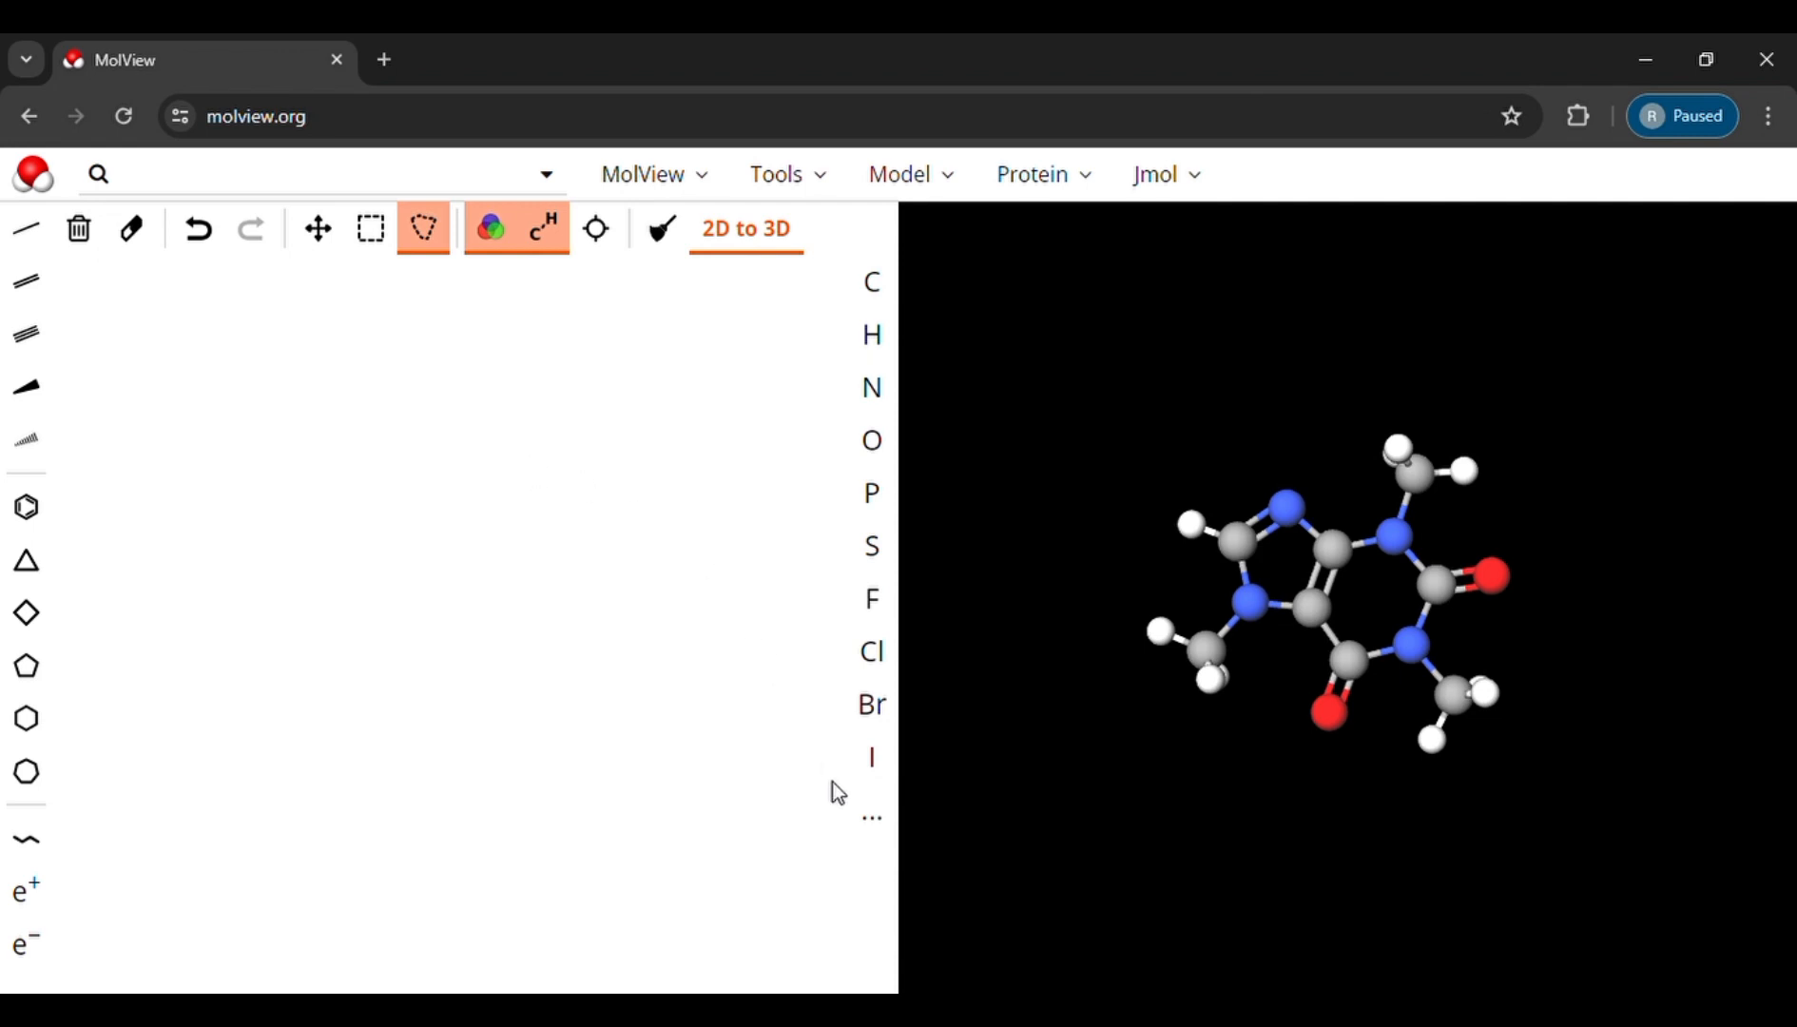
# Step: View the full periodic table of elements available for sketching and close it
pyautogui.click(879, 827)
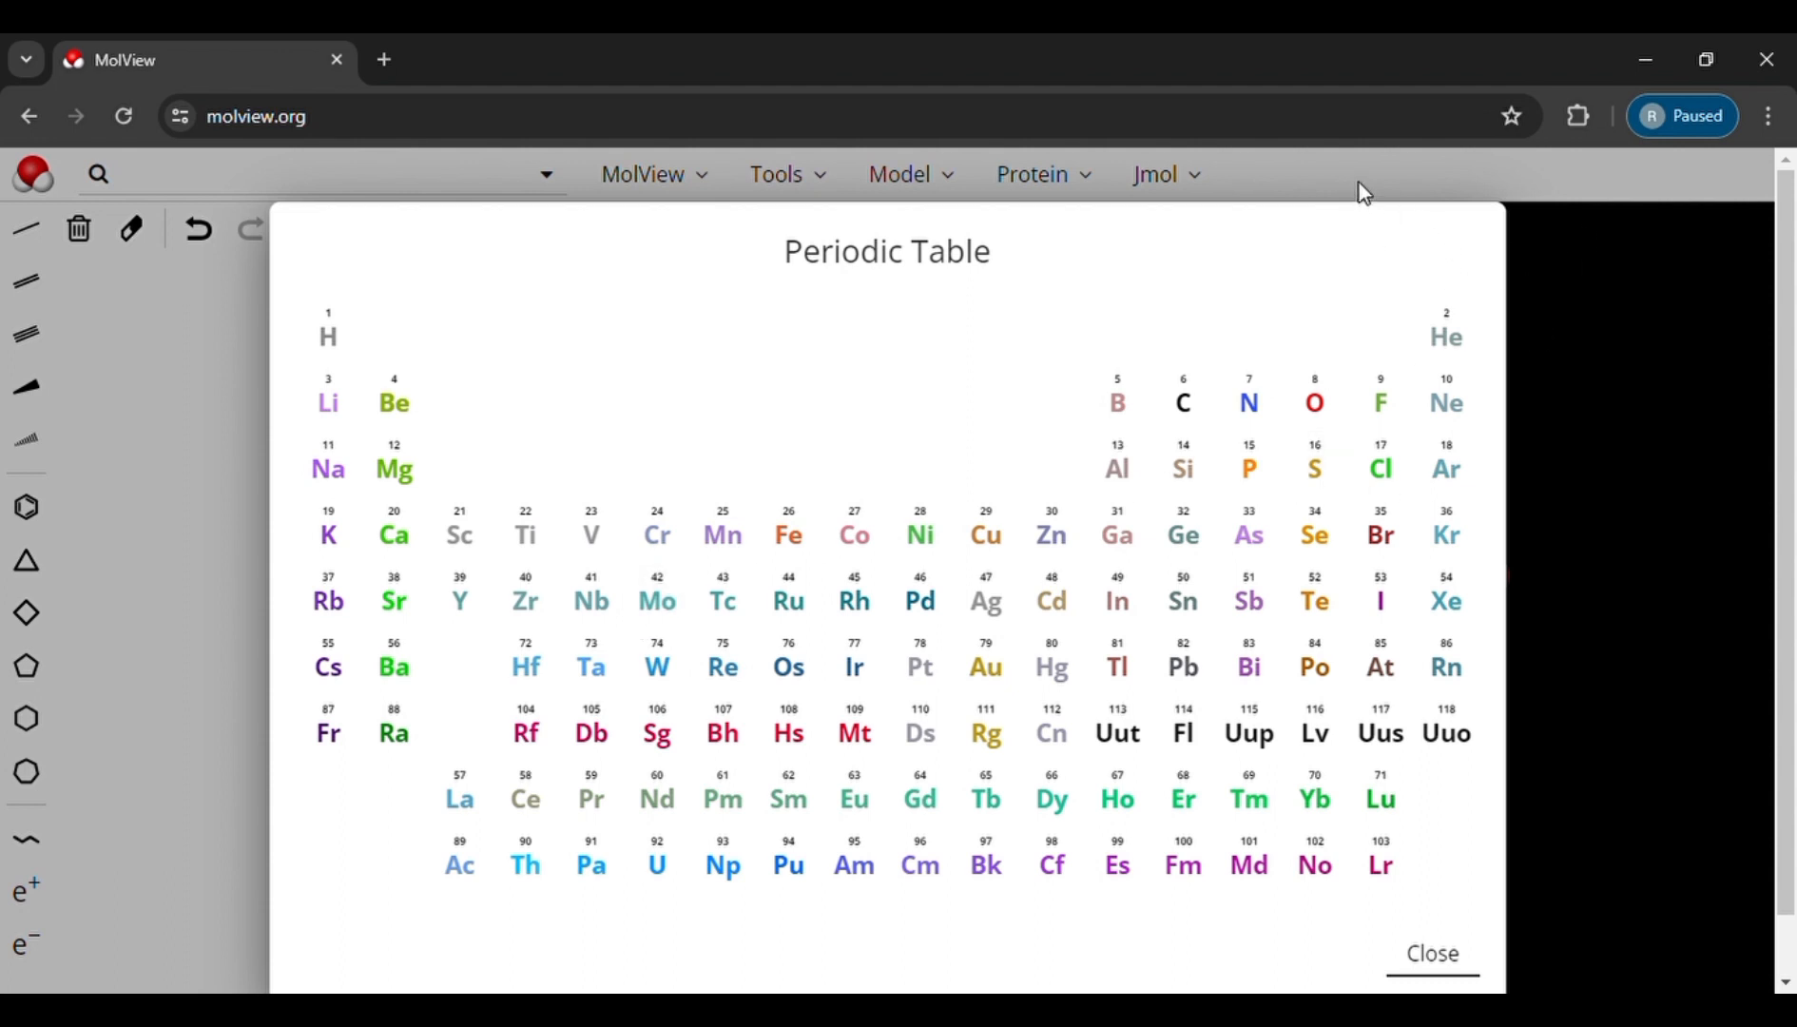
pyautogui.click(223, 383)
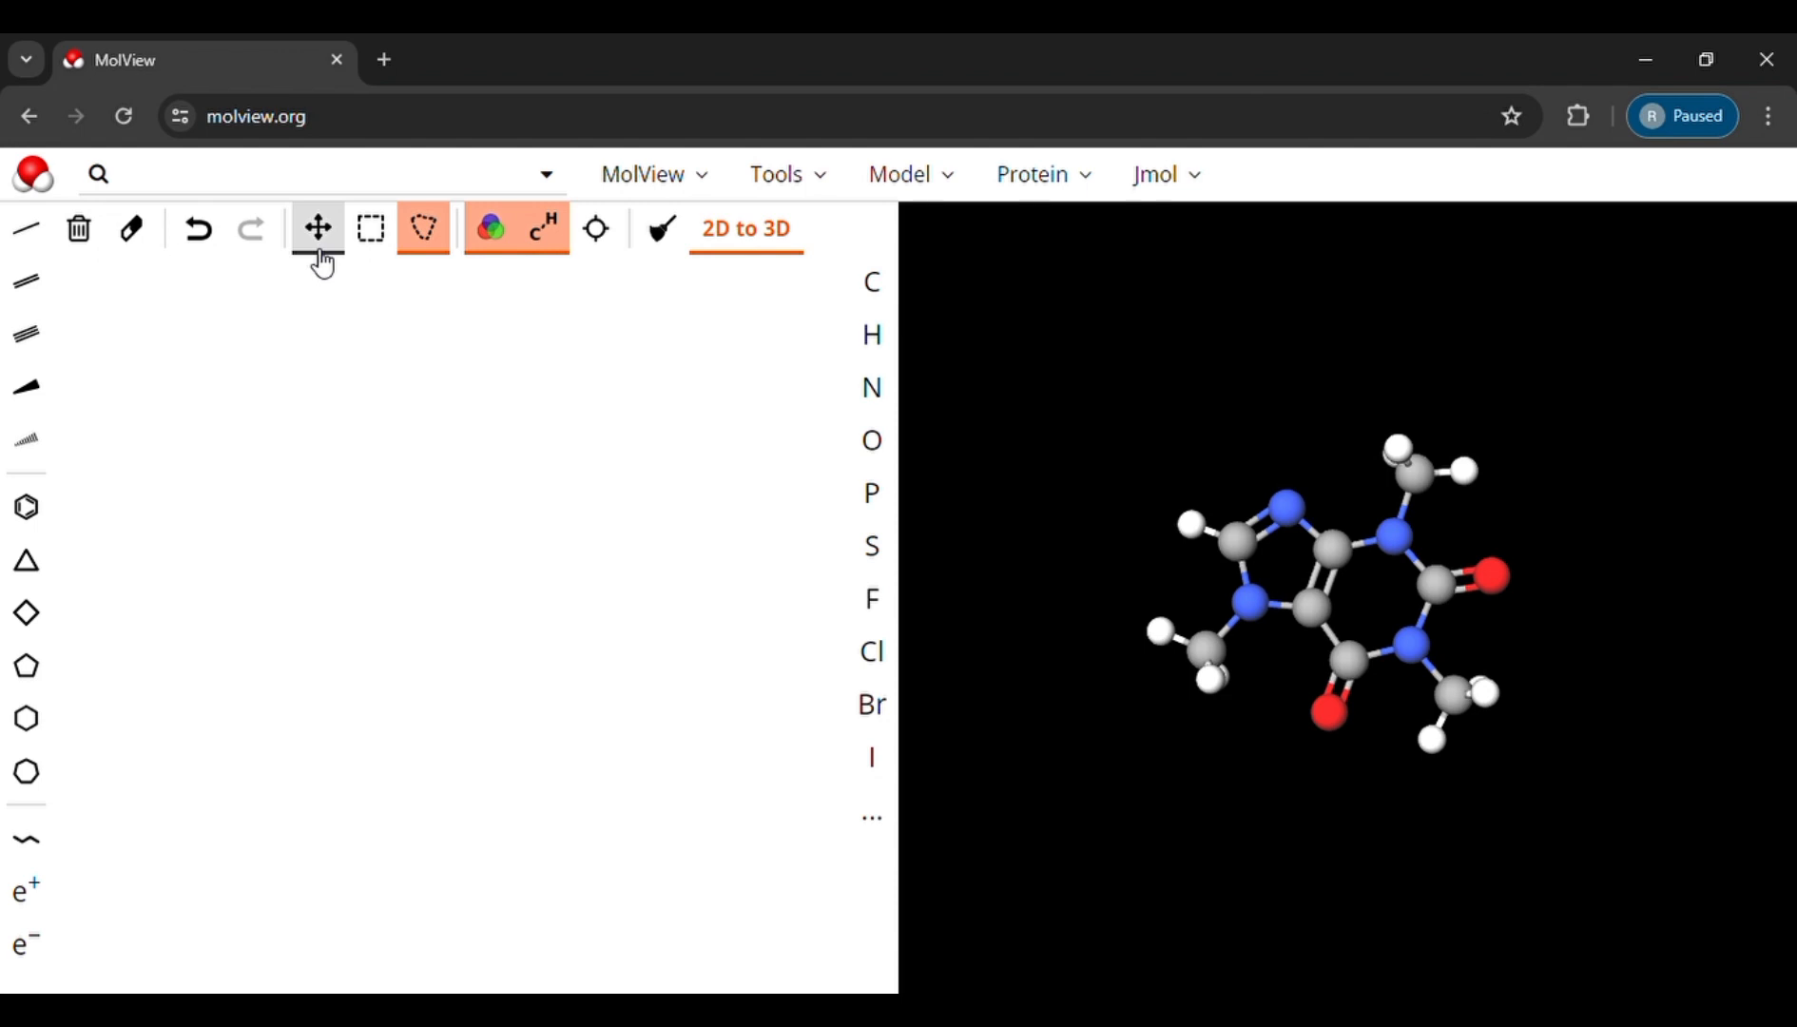
pyautogui.click(372, 254)
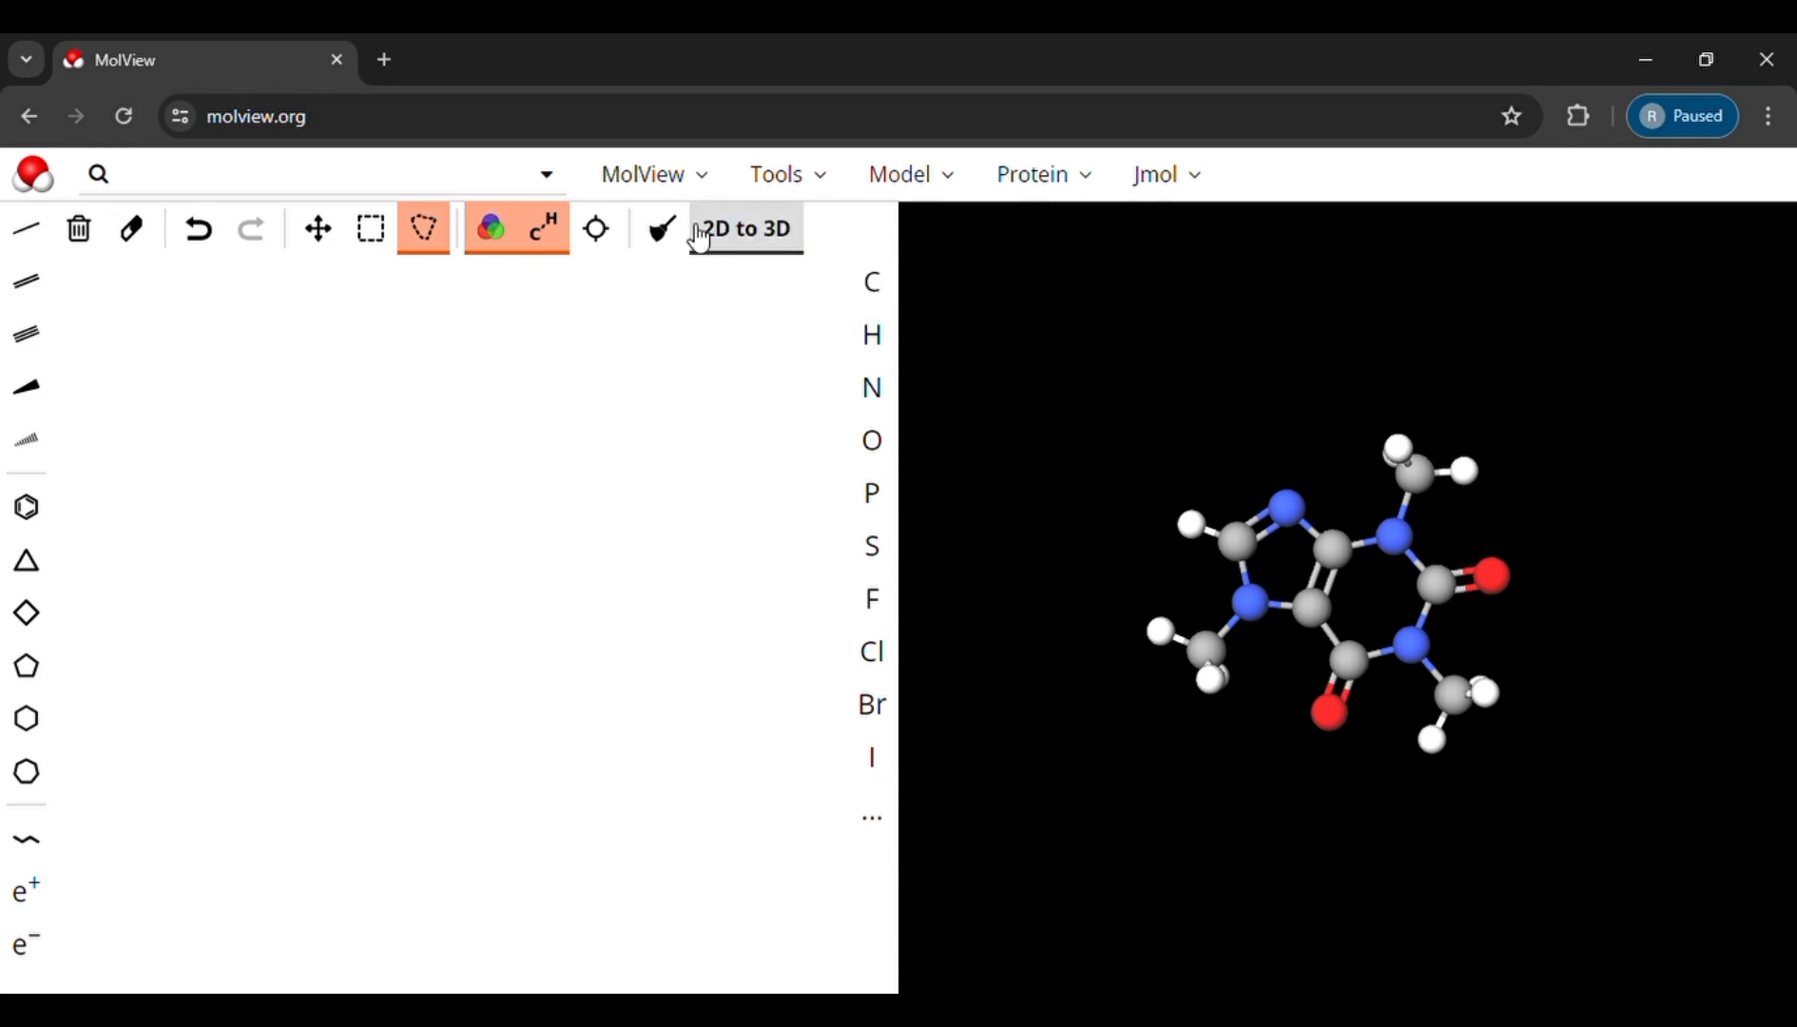
pyautogui.click(542, 231)
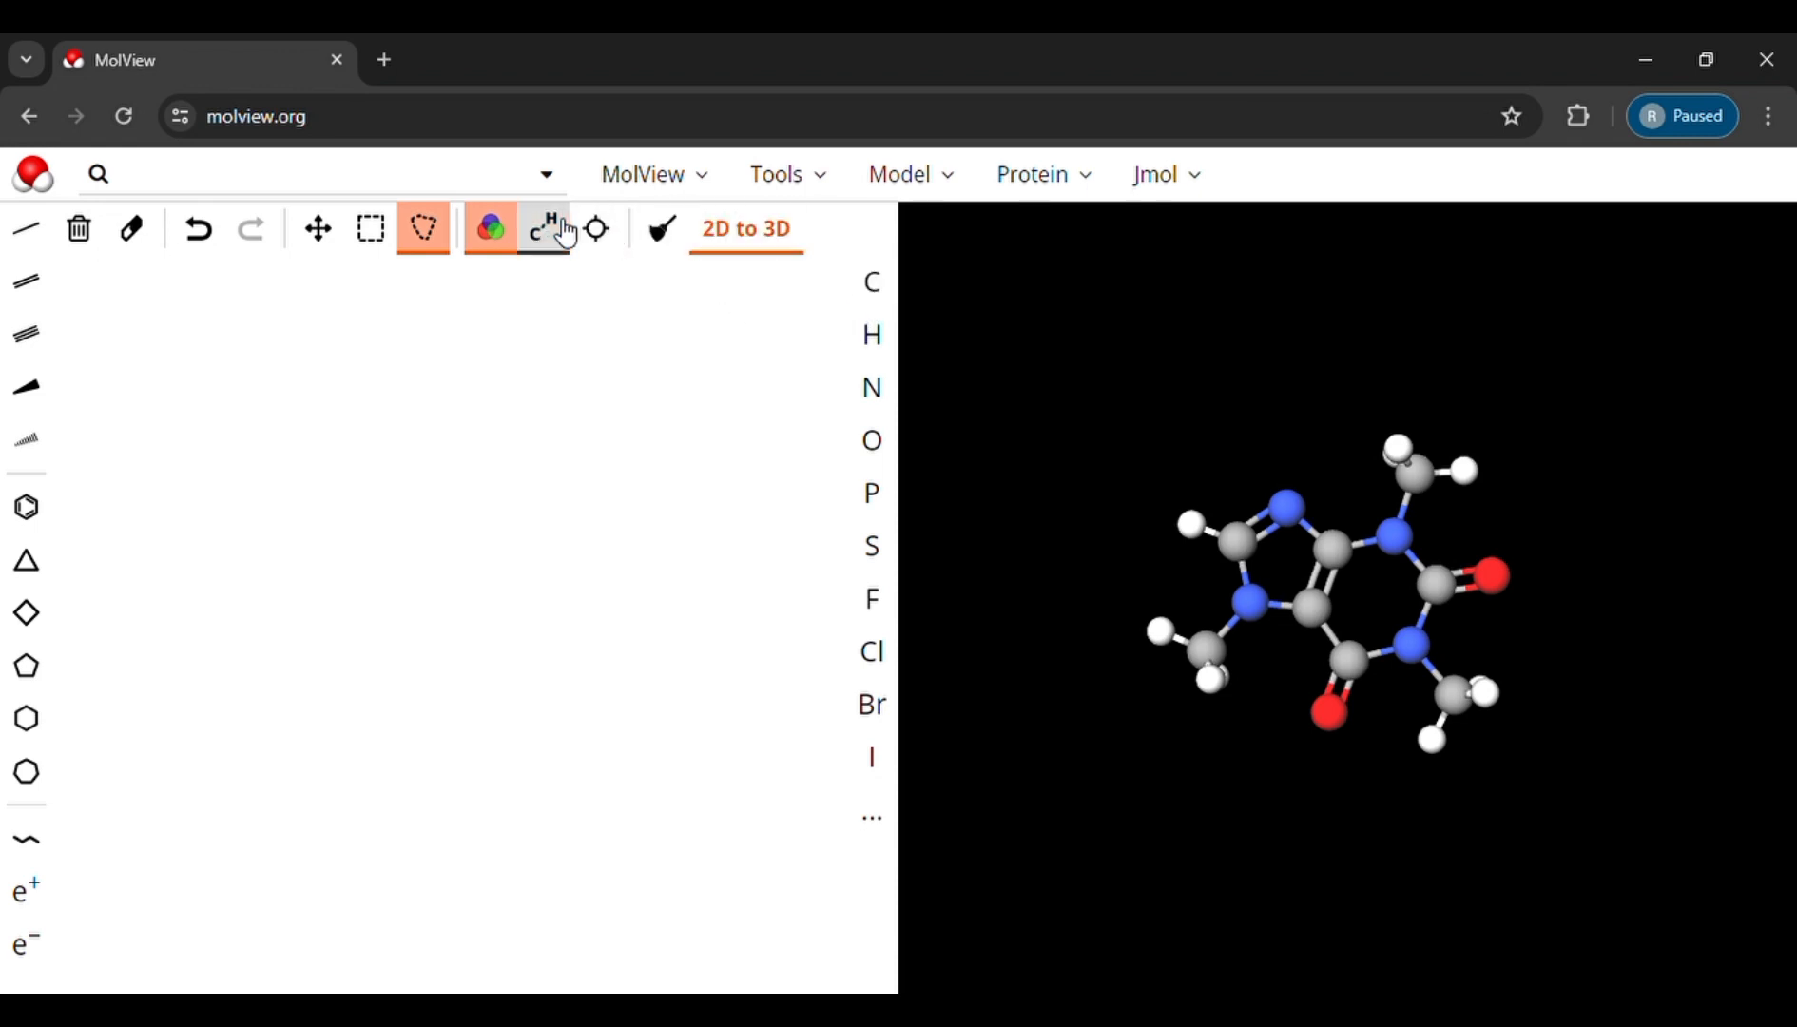
pyautogui.click(492, 230)
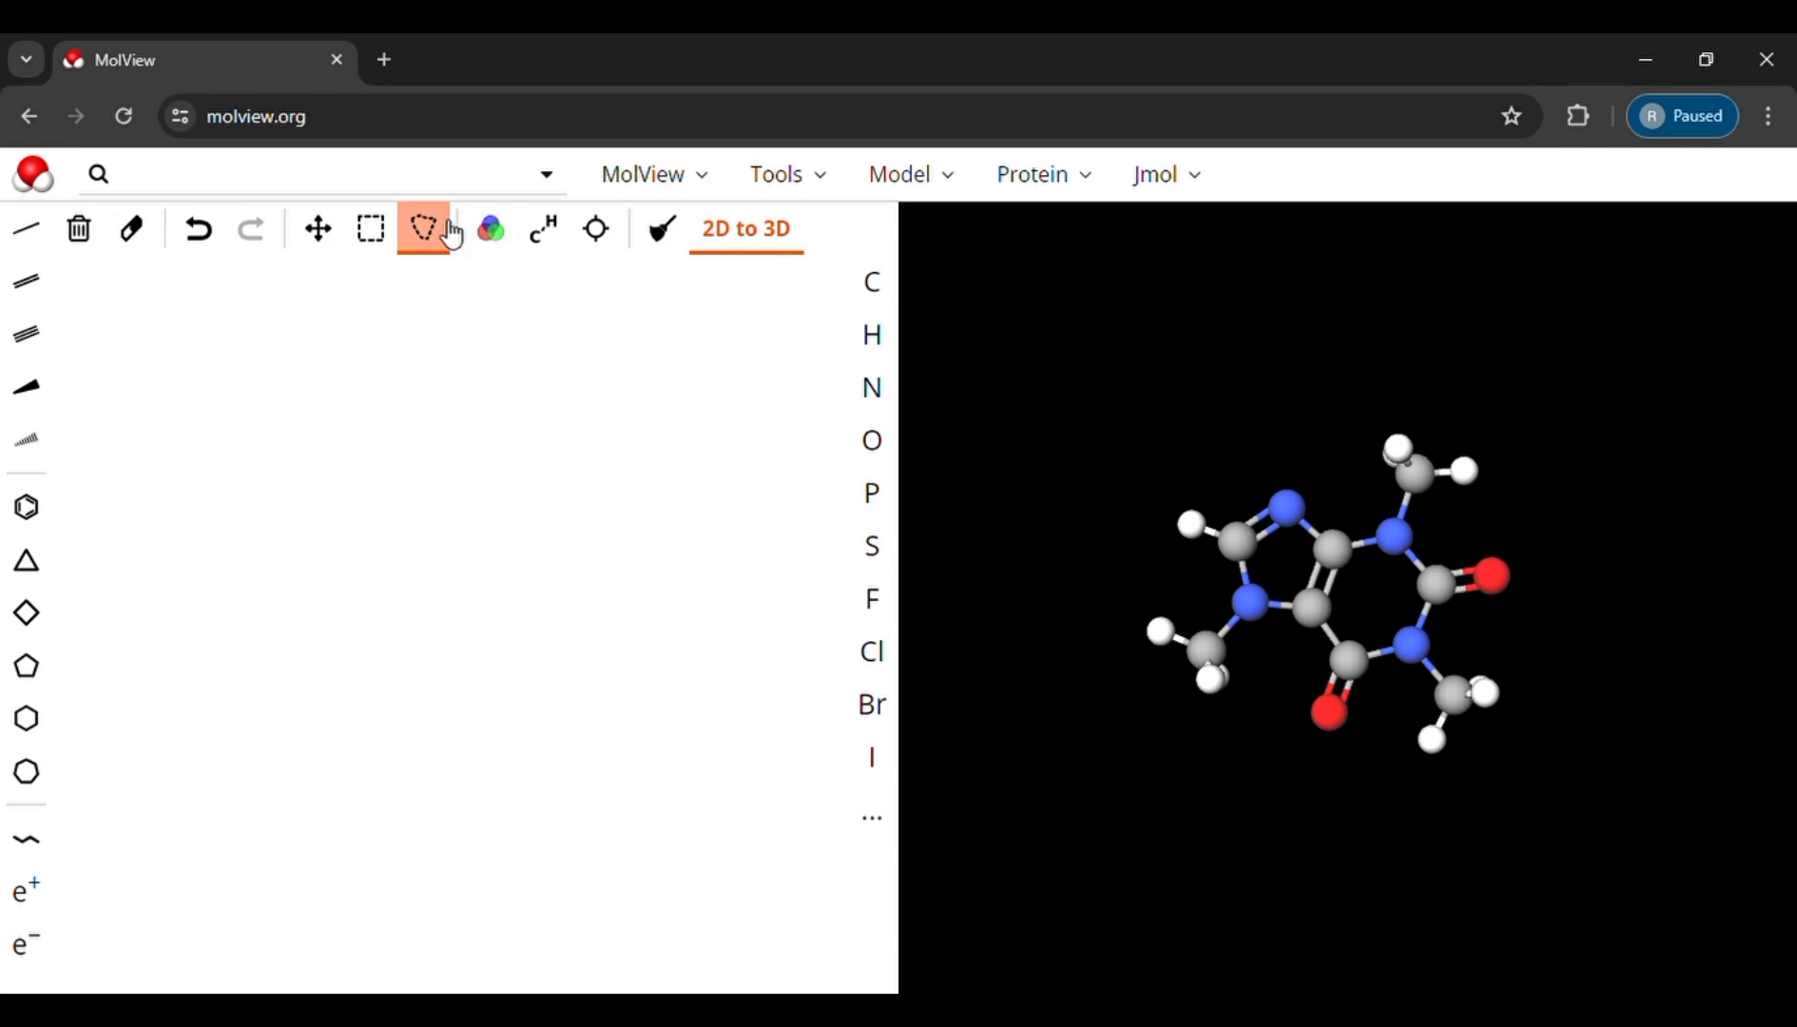
pyautogui.click(893, 297)
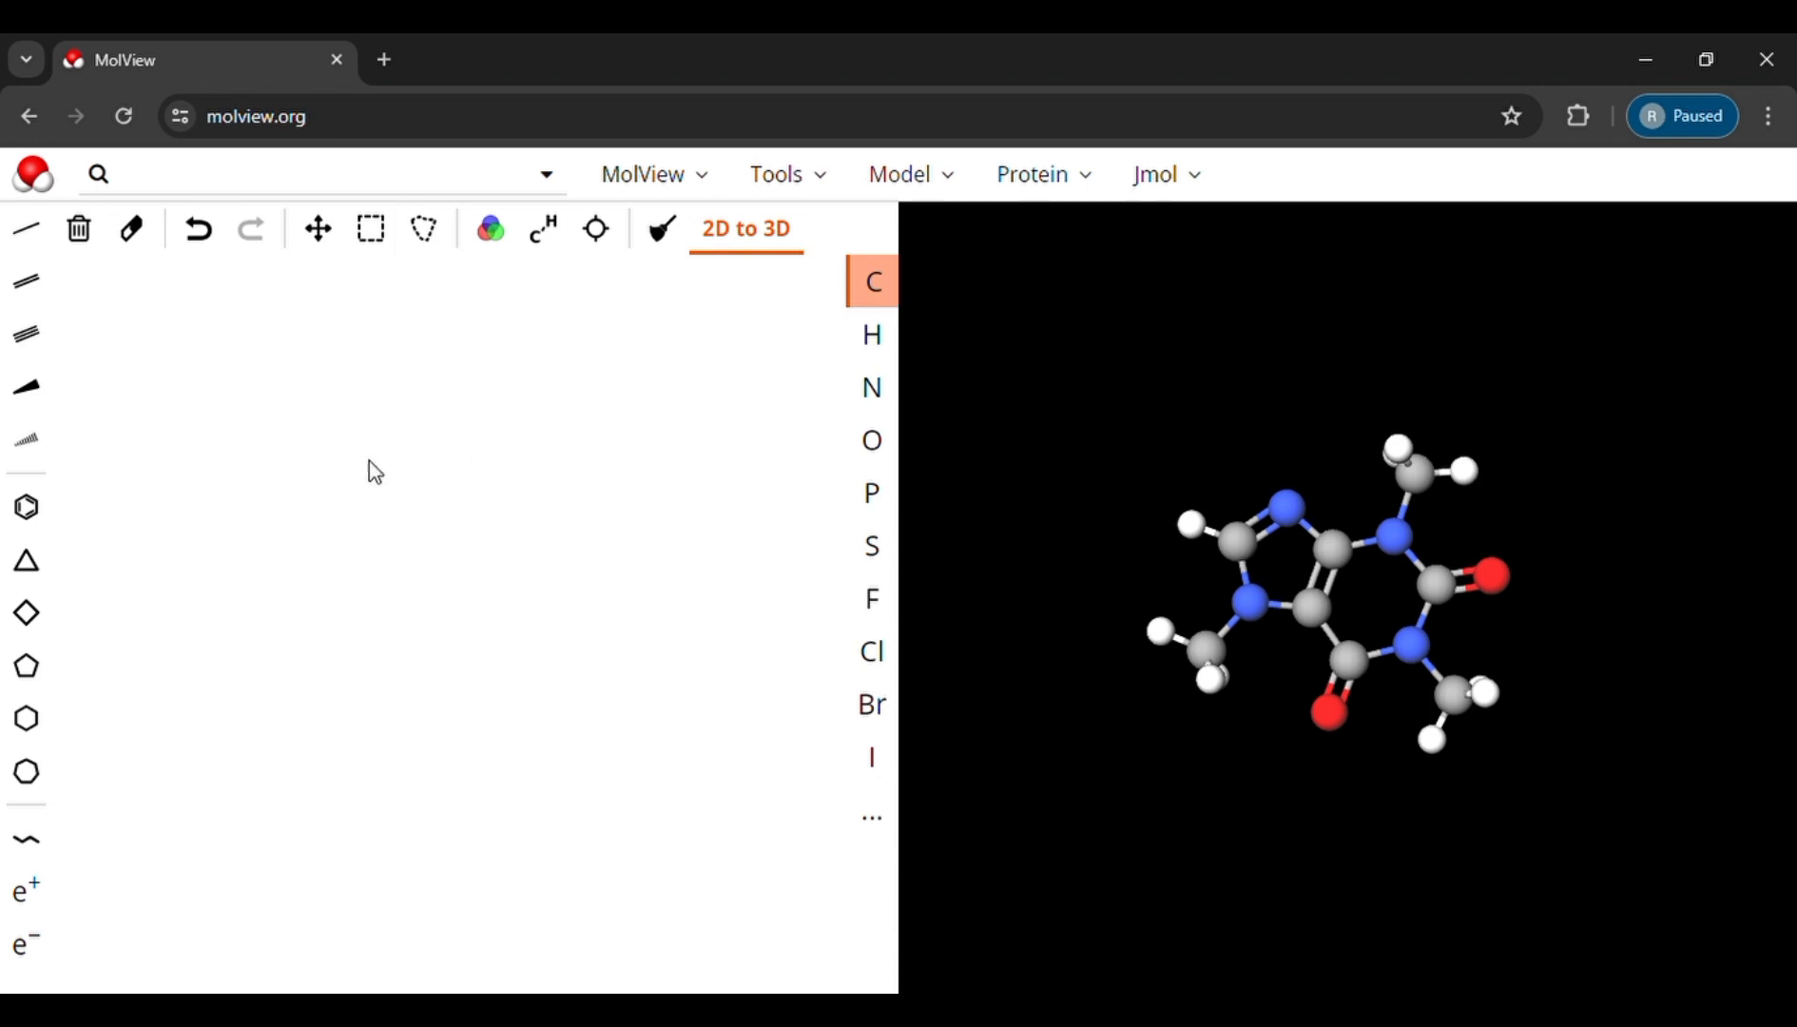
pyautogui.click(191, 526)
pyautogui.moveTo(219, 540); pyautogui.dragTo(264, 546)
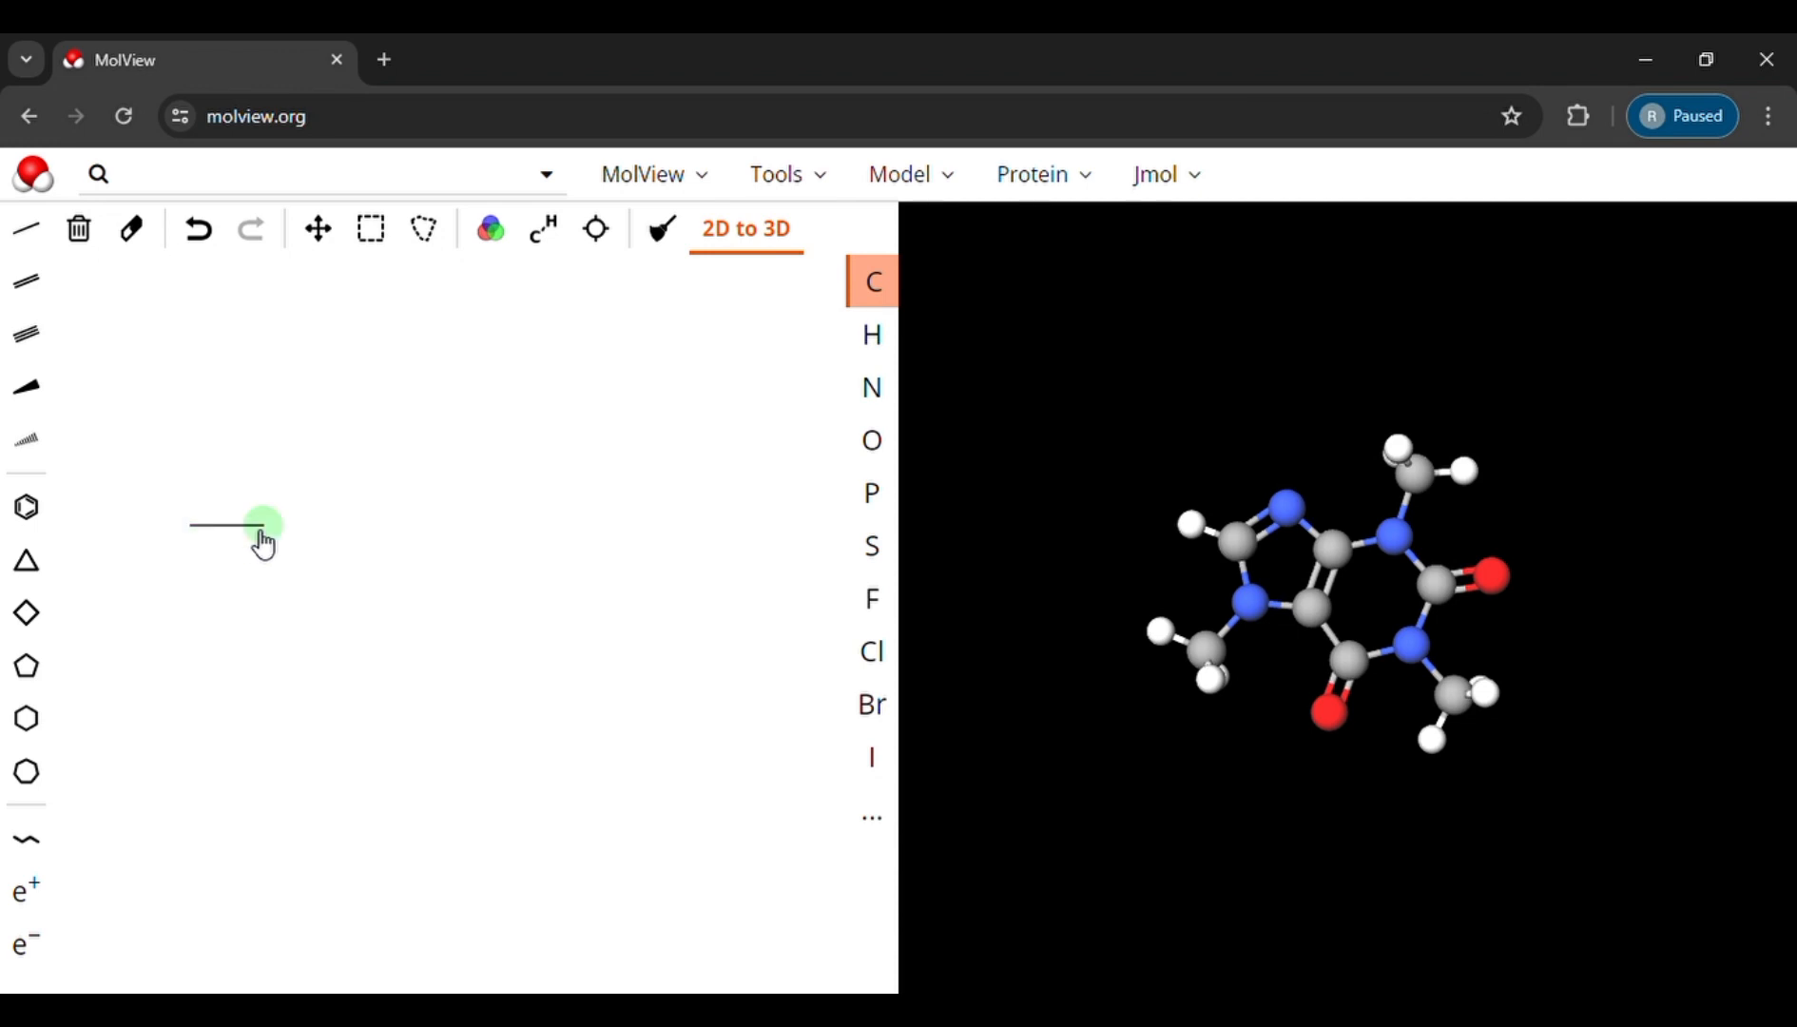
pyautogui.click(84, 234)
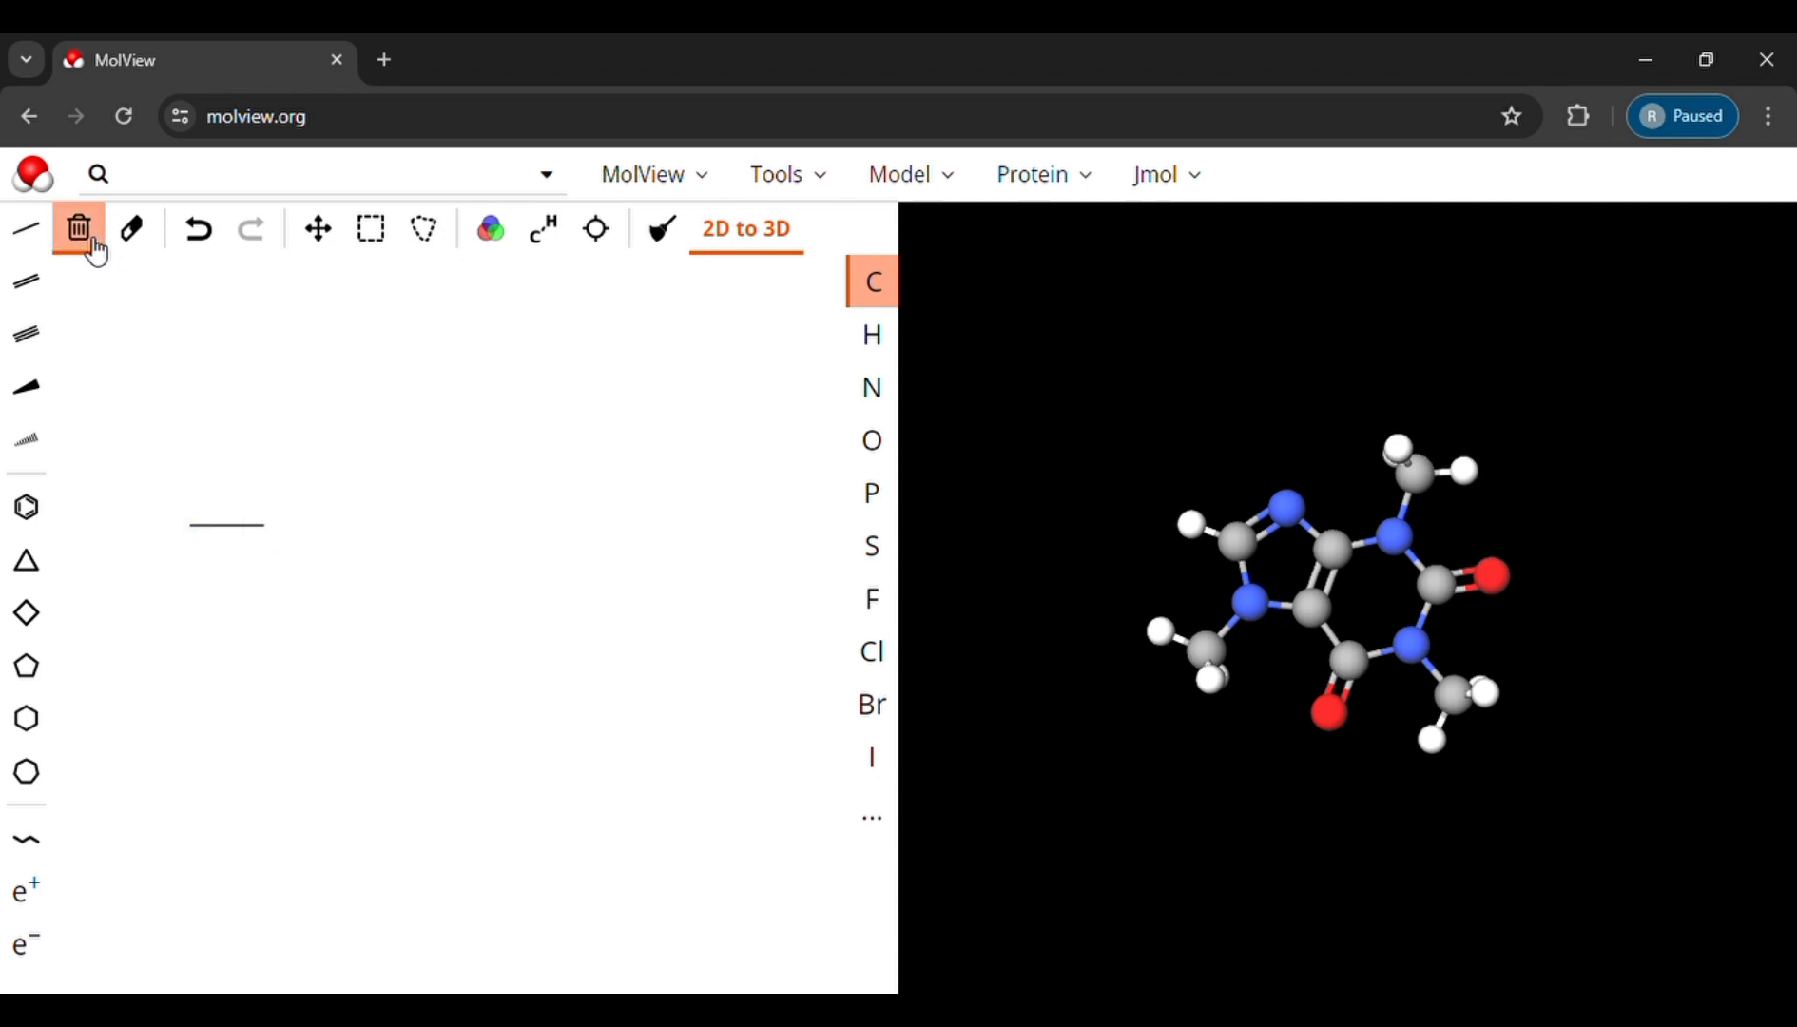
# Step: Display carbon and hydrogen labels and sketch a straight horizontal chain of five single-bonded carbon atoms
pyautogui.click(540, 233)
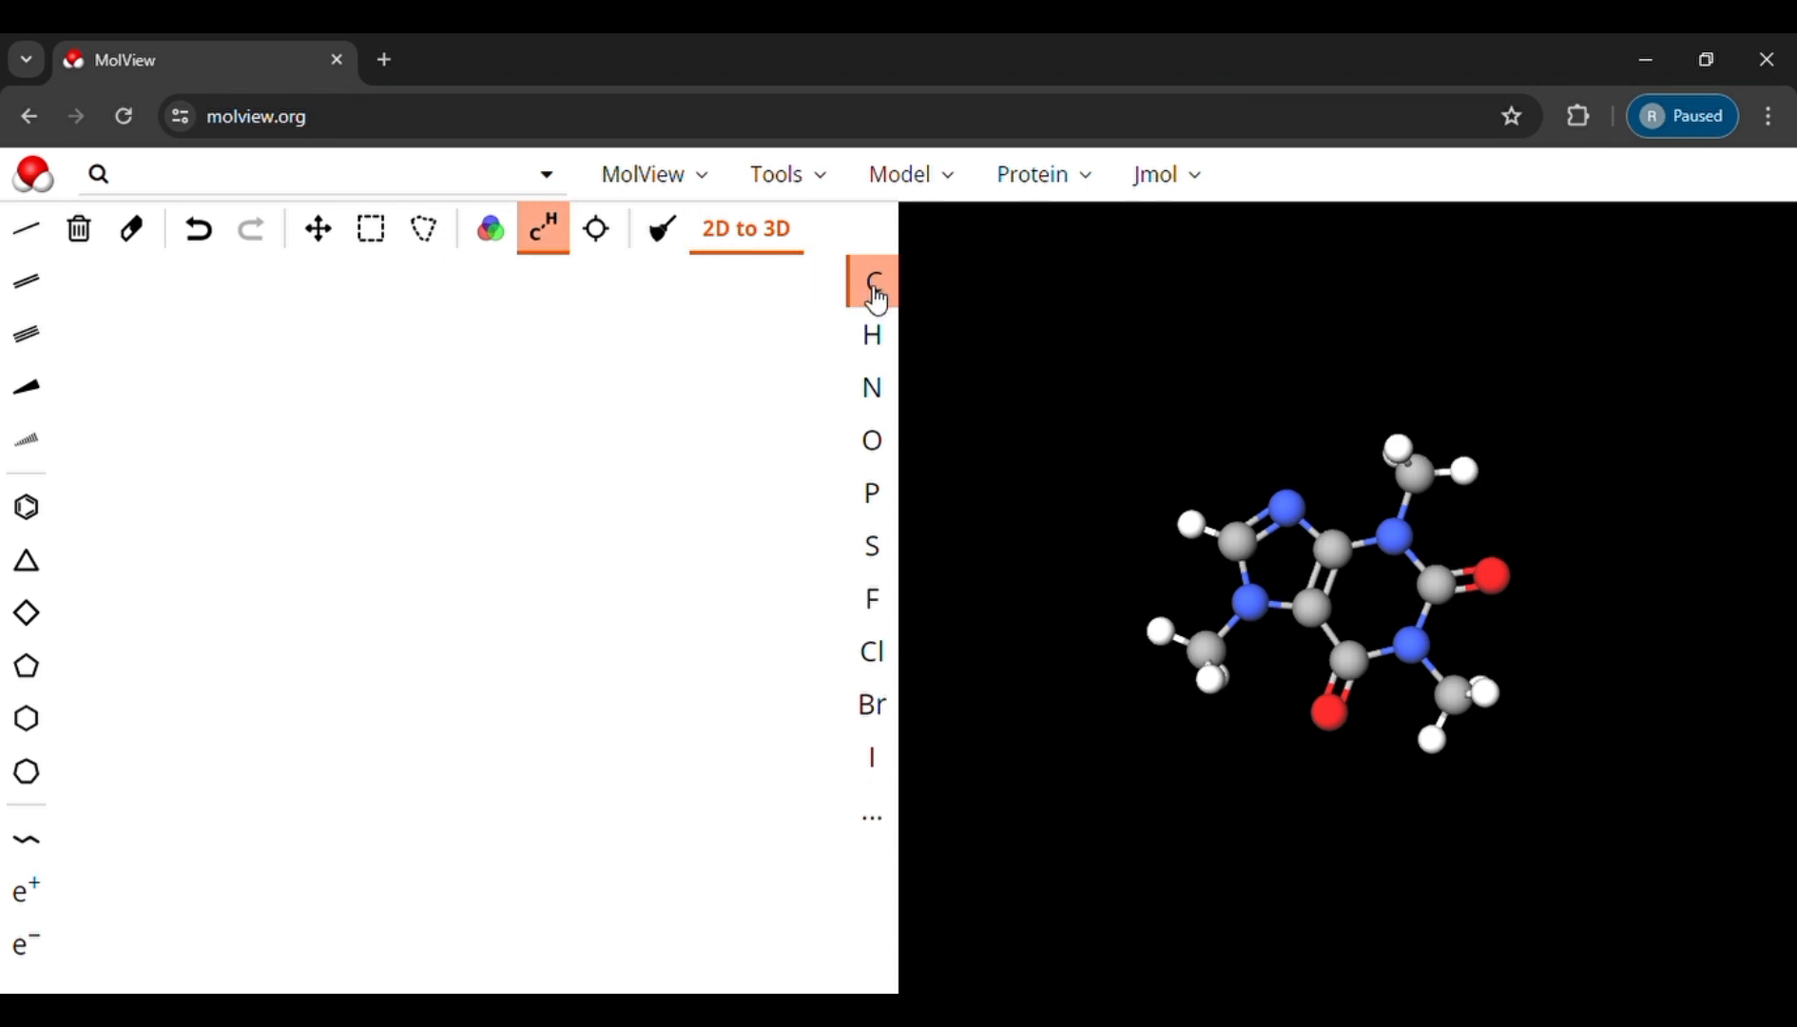
pyautogui.click(176, 534)
pyautogui.click(195, 540)
pyautogui.click(269, 550)
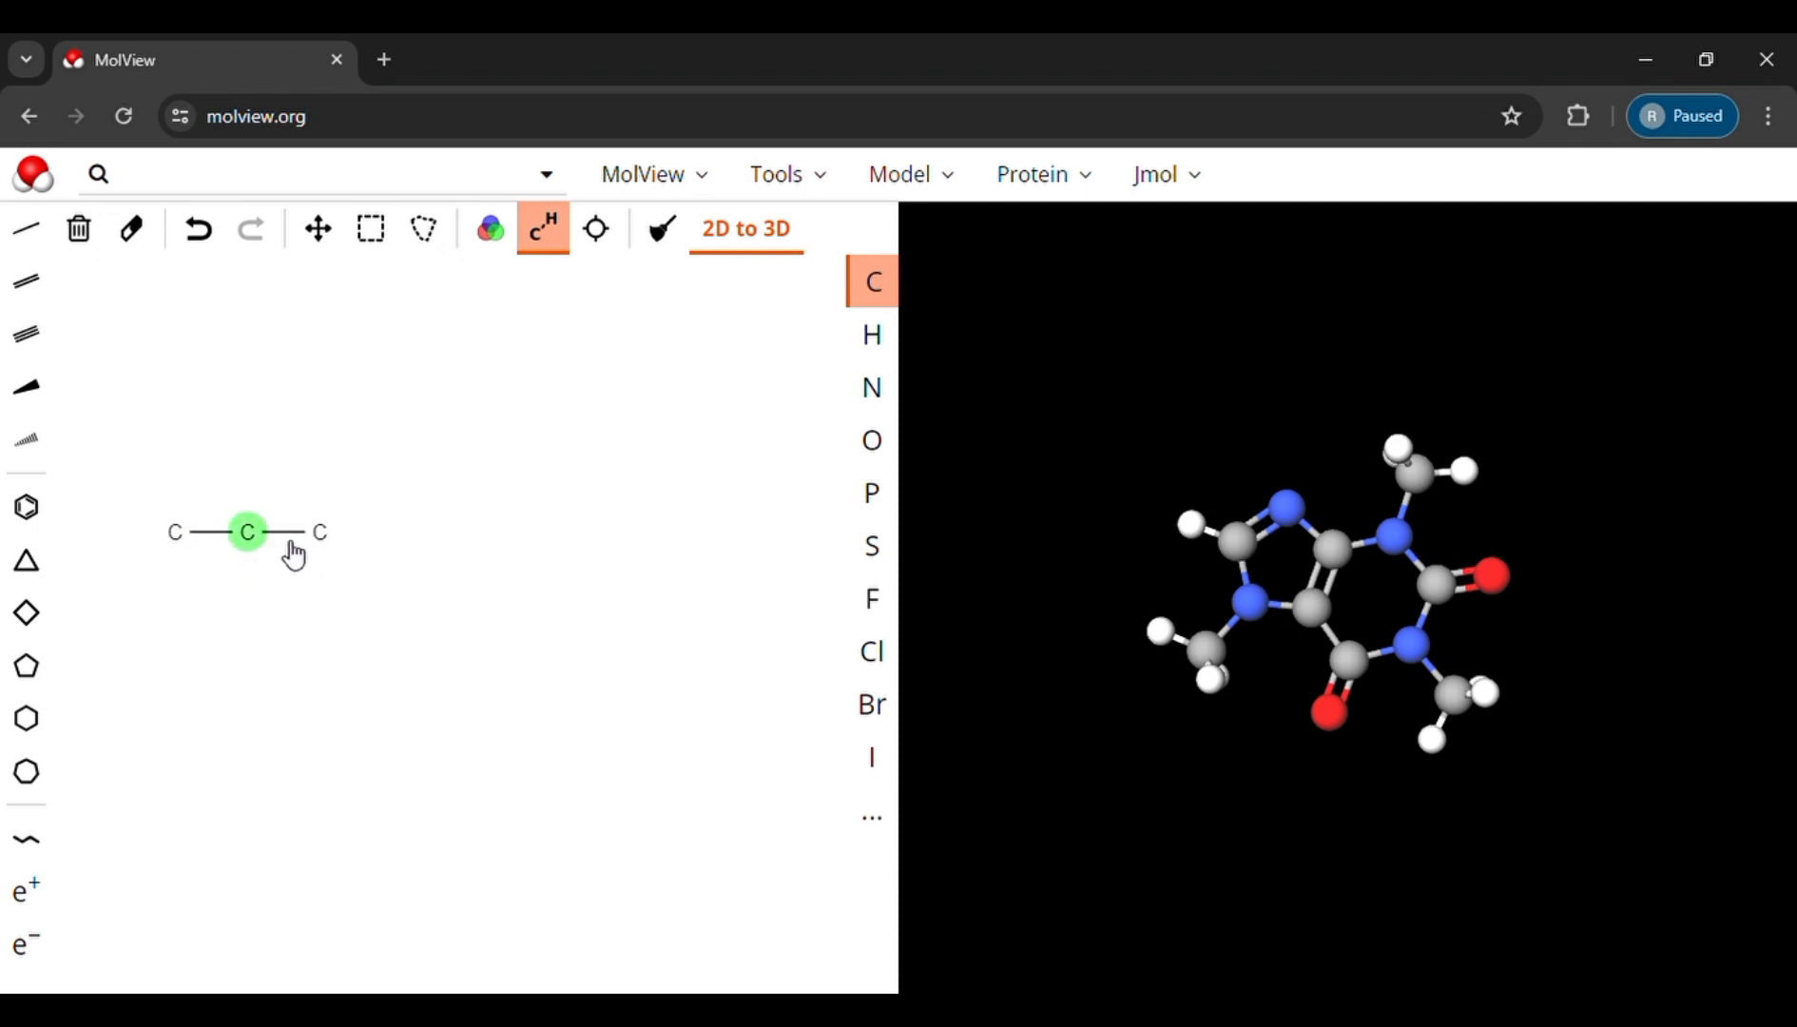
pyautogui.click(348, 550)
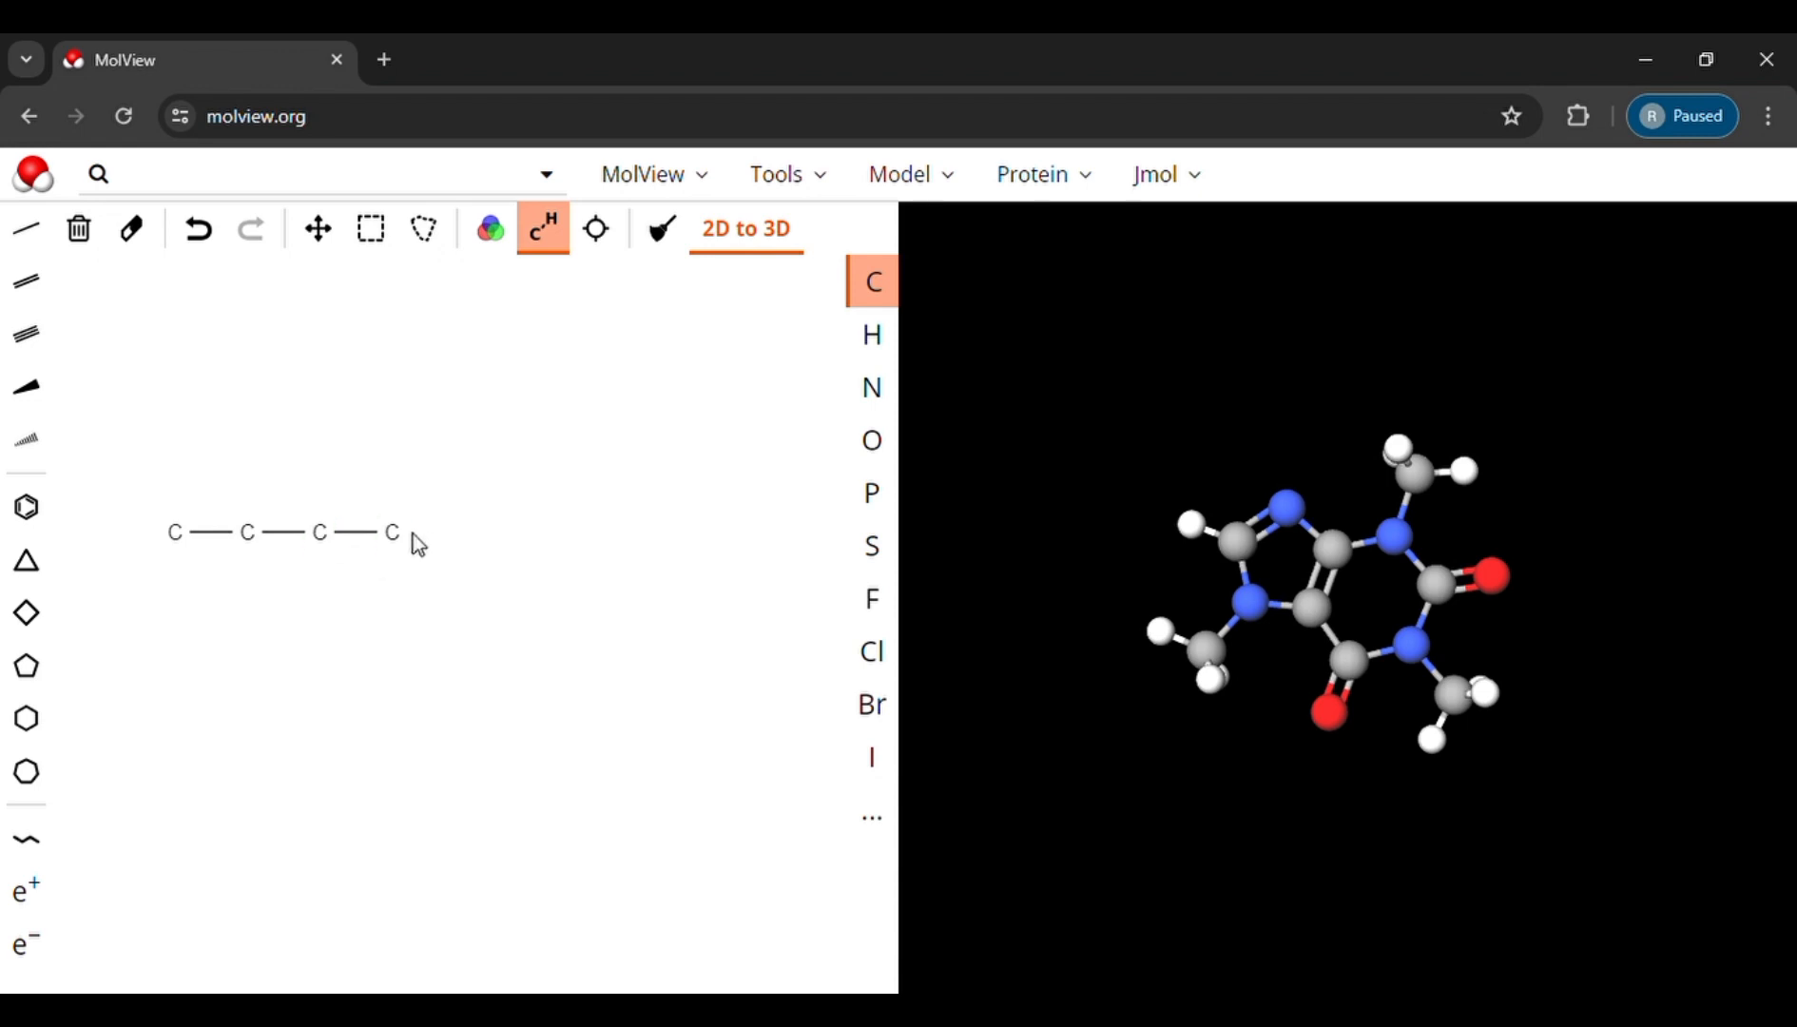
pyautogui.click(420, 546)
# Step: Attach an O–H group to the right end of the carbon chain and turn on element colours
pyautogui.click(861, 460)
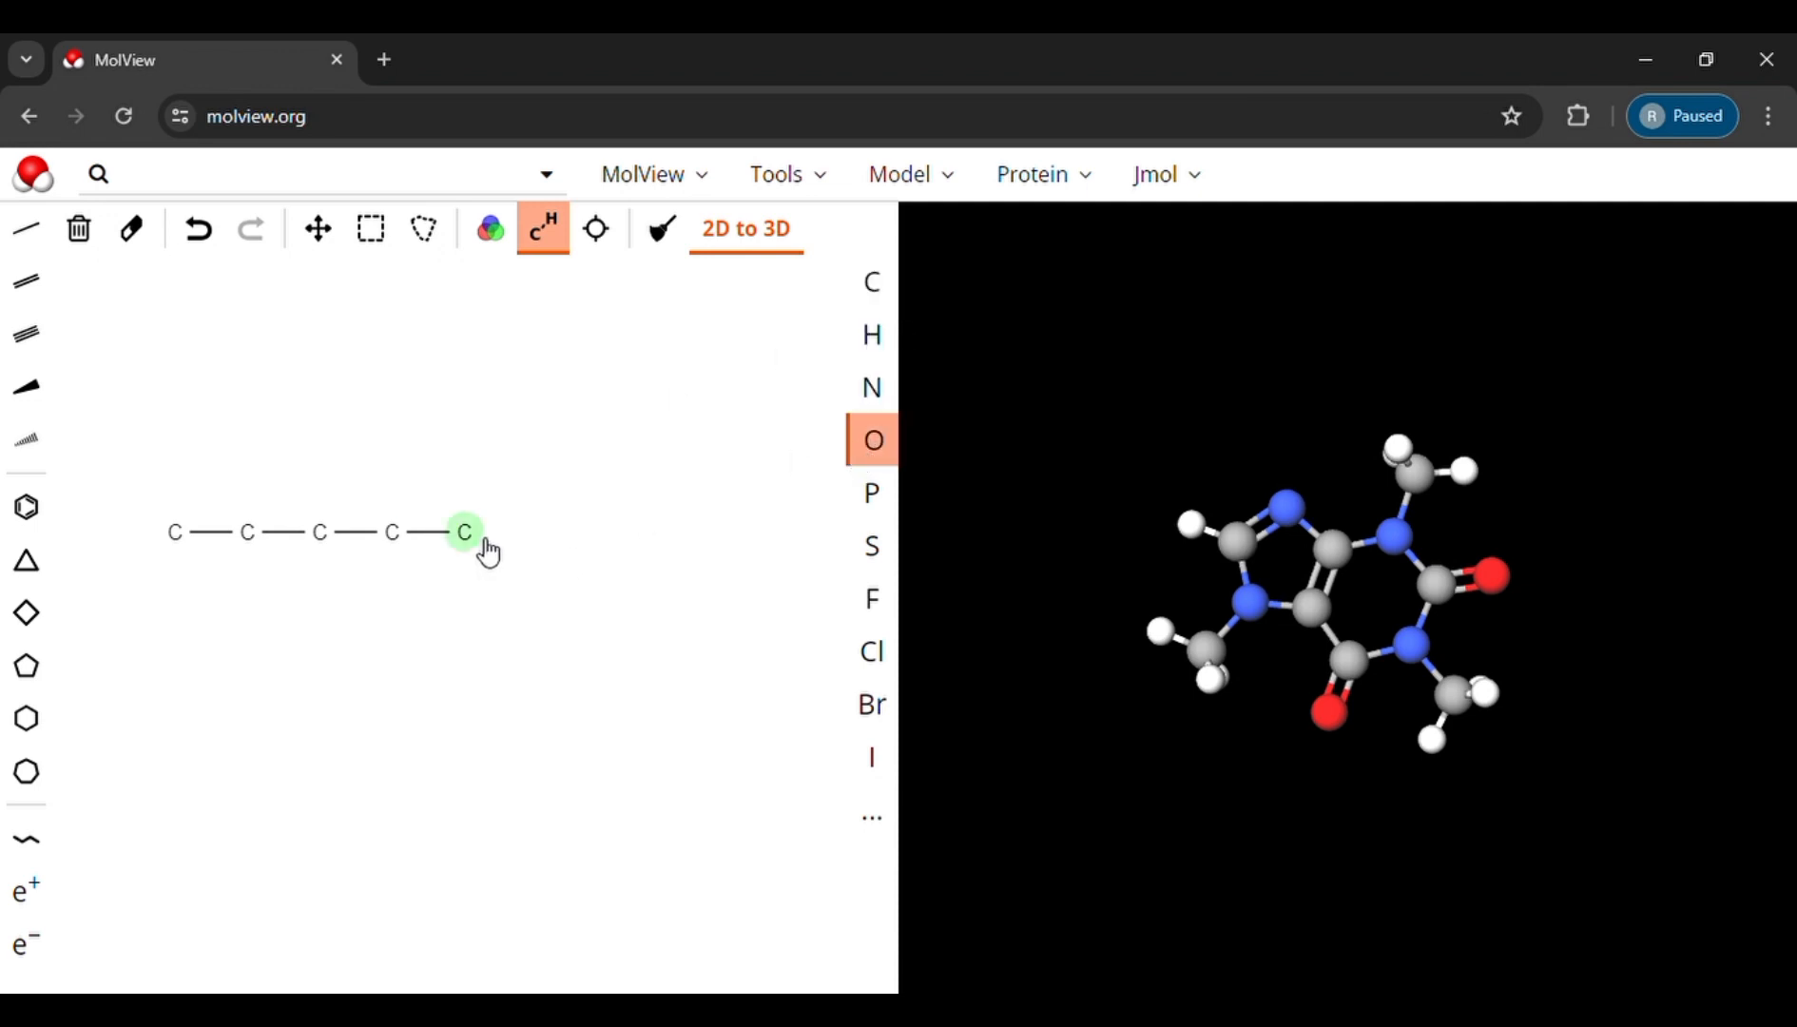
pyautogui.moveTo(482, 550); pyautogui.dragTo(516, 554)
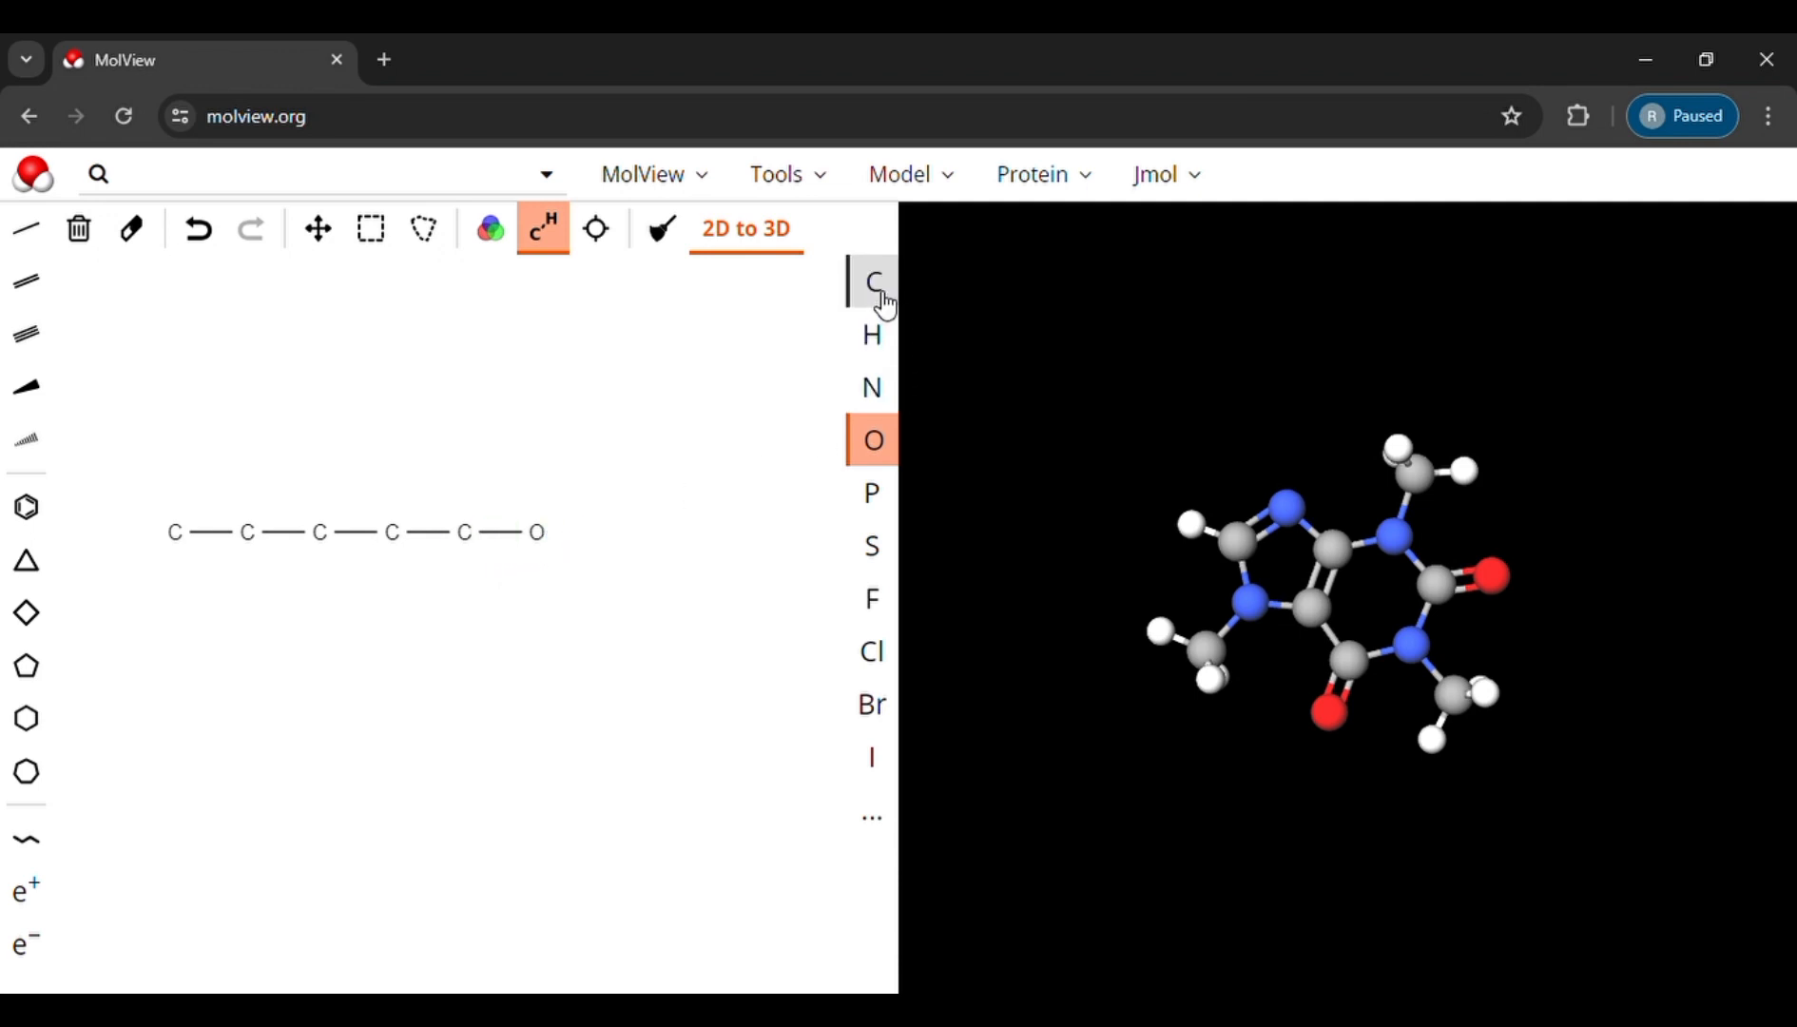
pyautogui.click(884, 343)
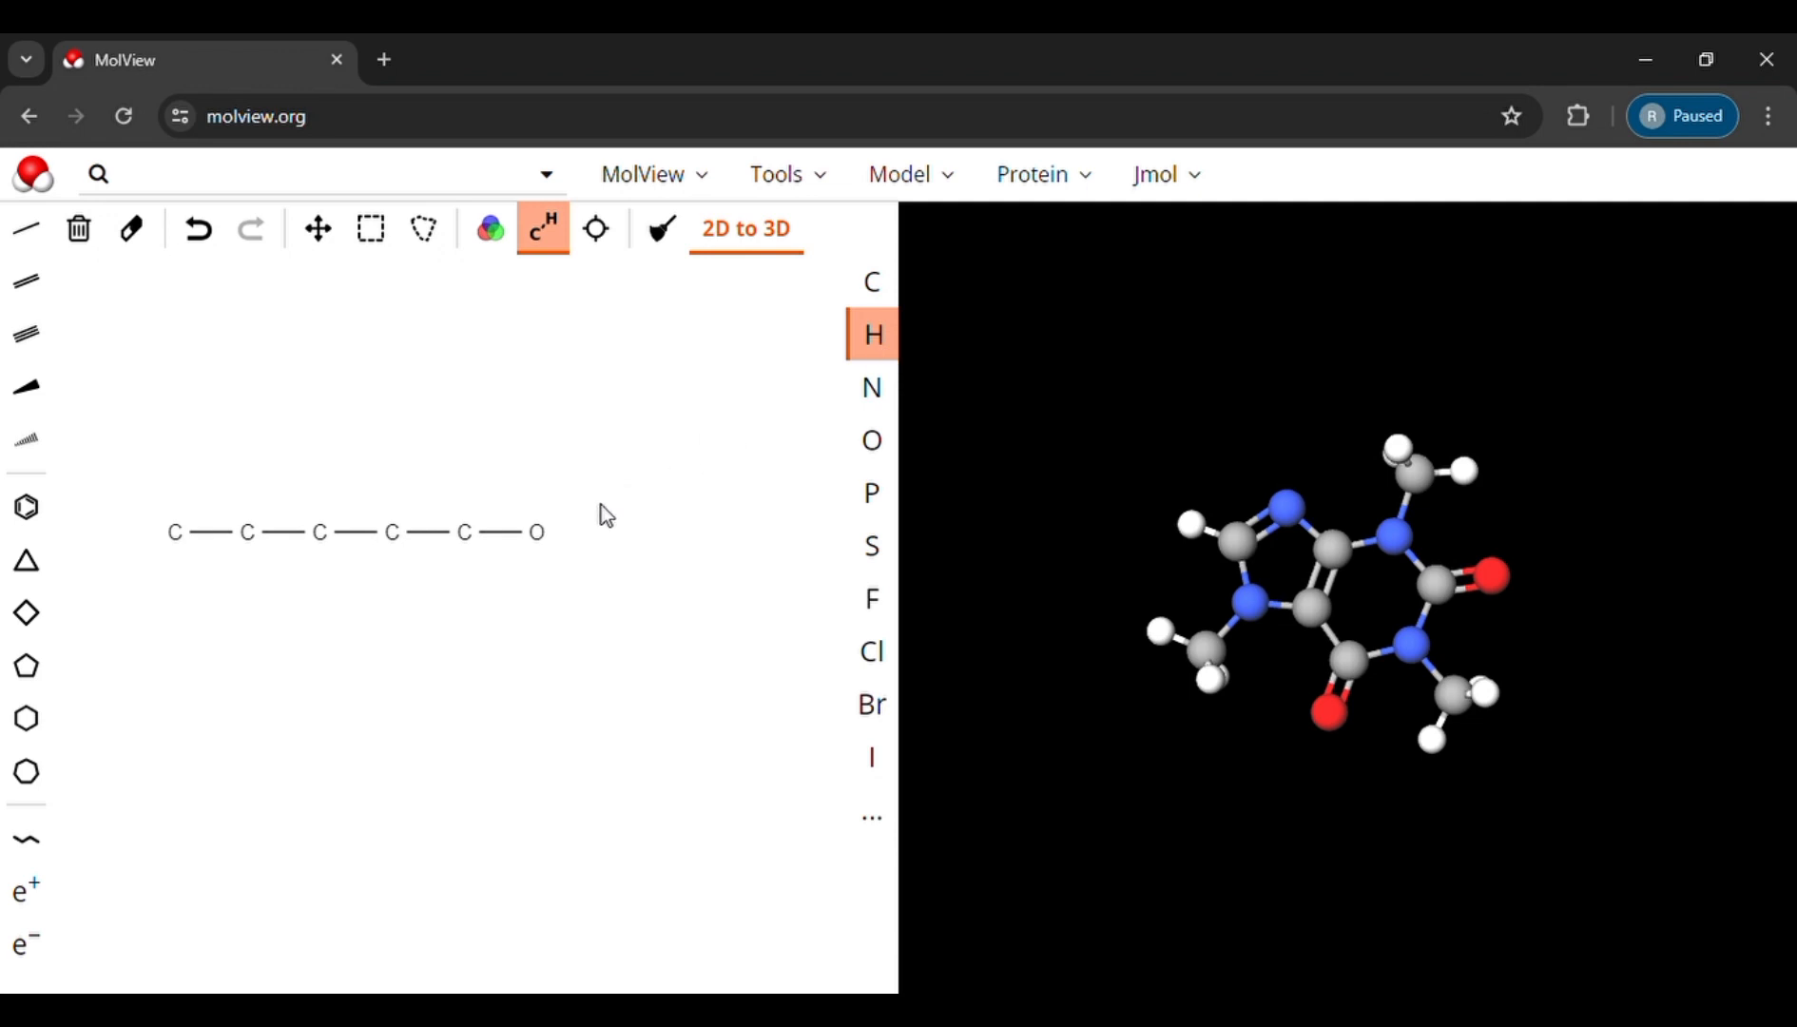
pyautogui.click(502, 243)
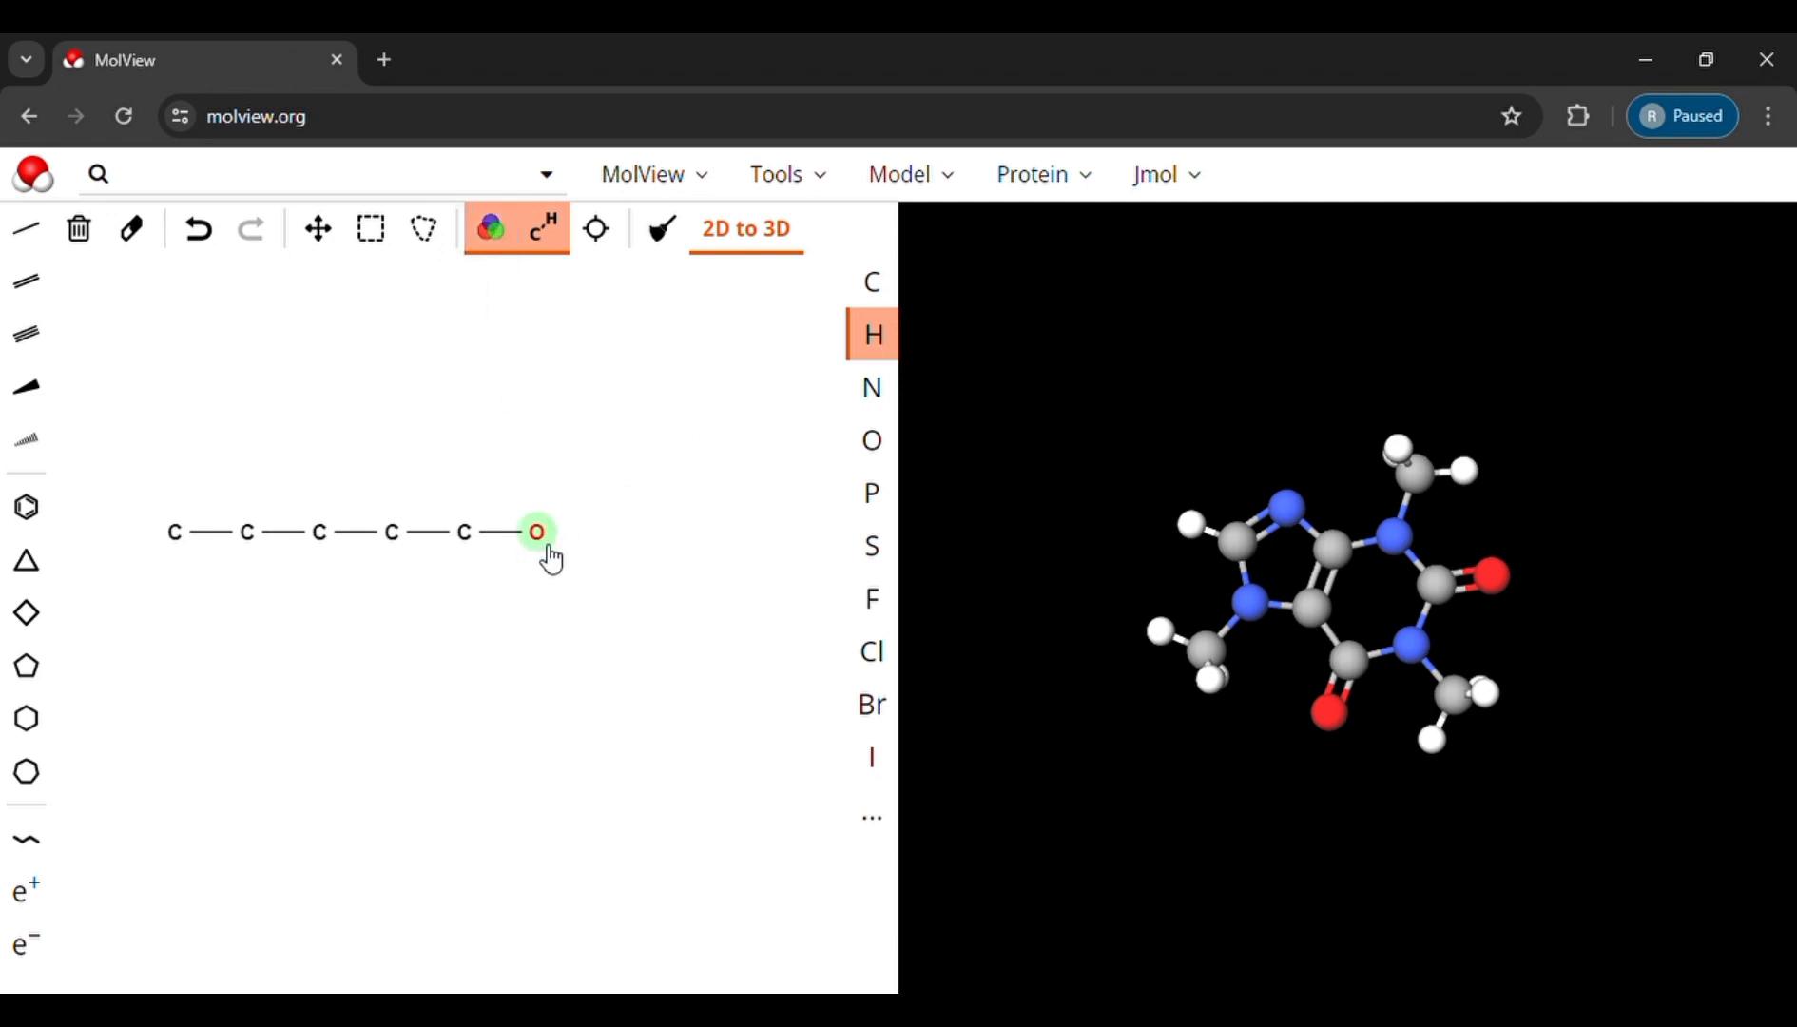
pyautogui.moveTo(561, 550); pyautogui.dragTo(576, 560)
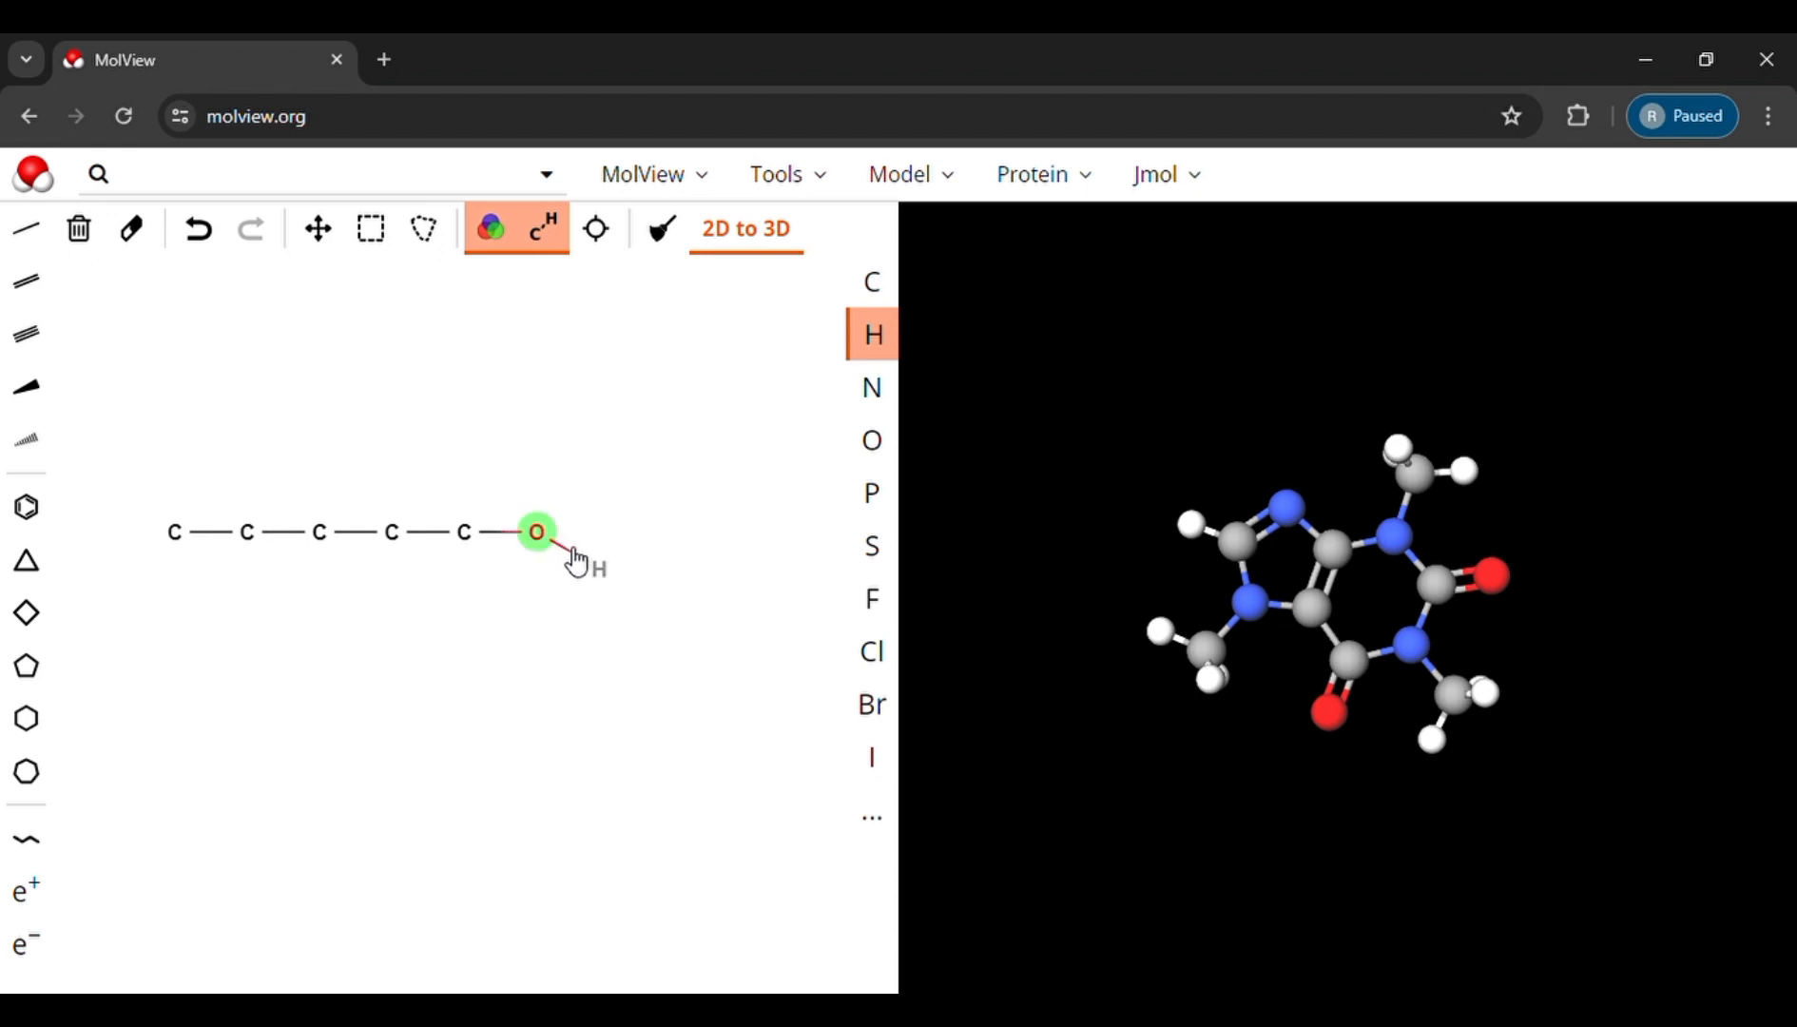
pyautogui.click(180, 534)
pyautogui.click(179, 538)
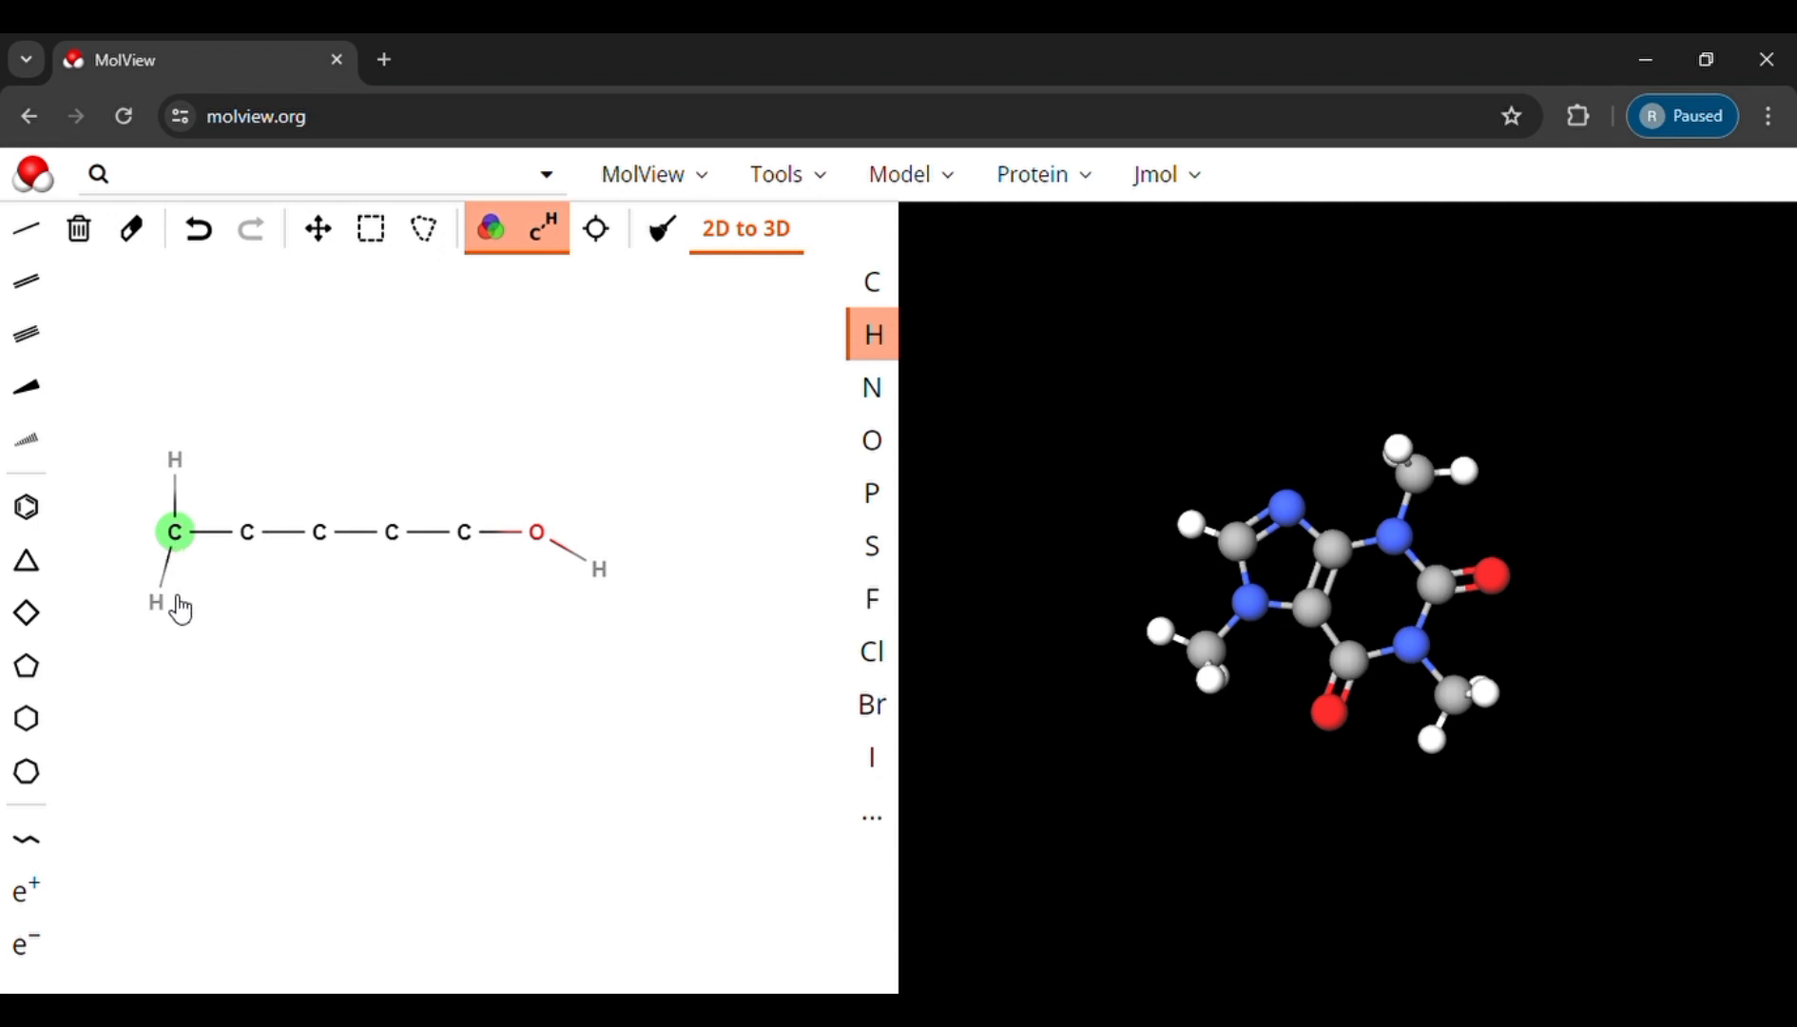
pyautogui.click(253, 565)
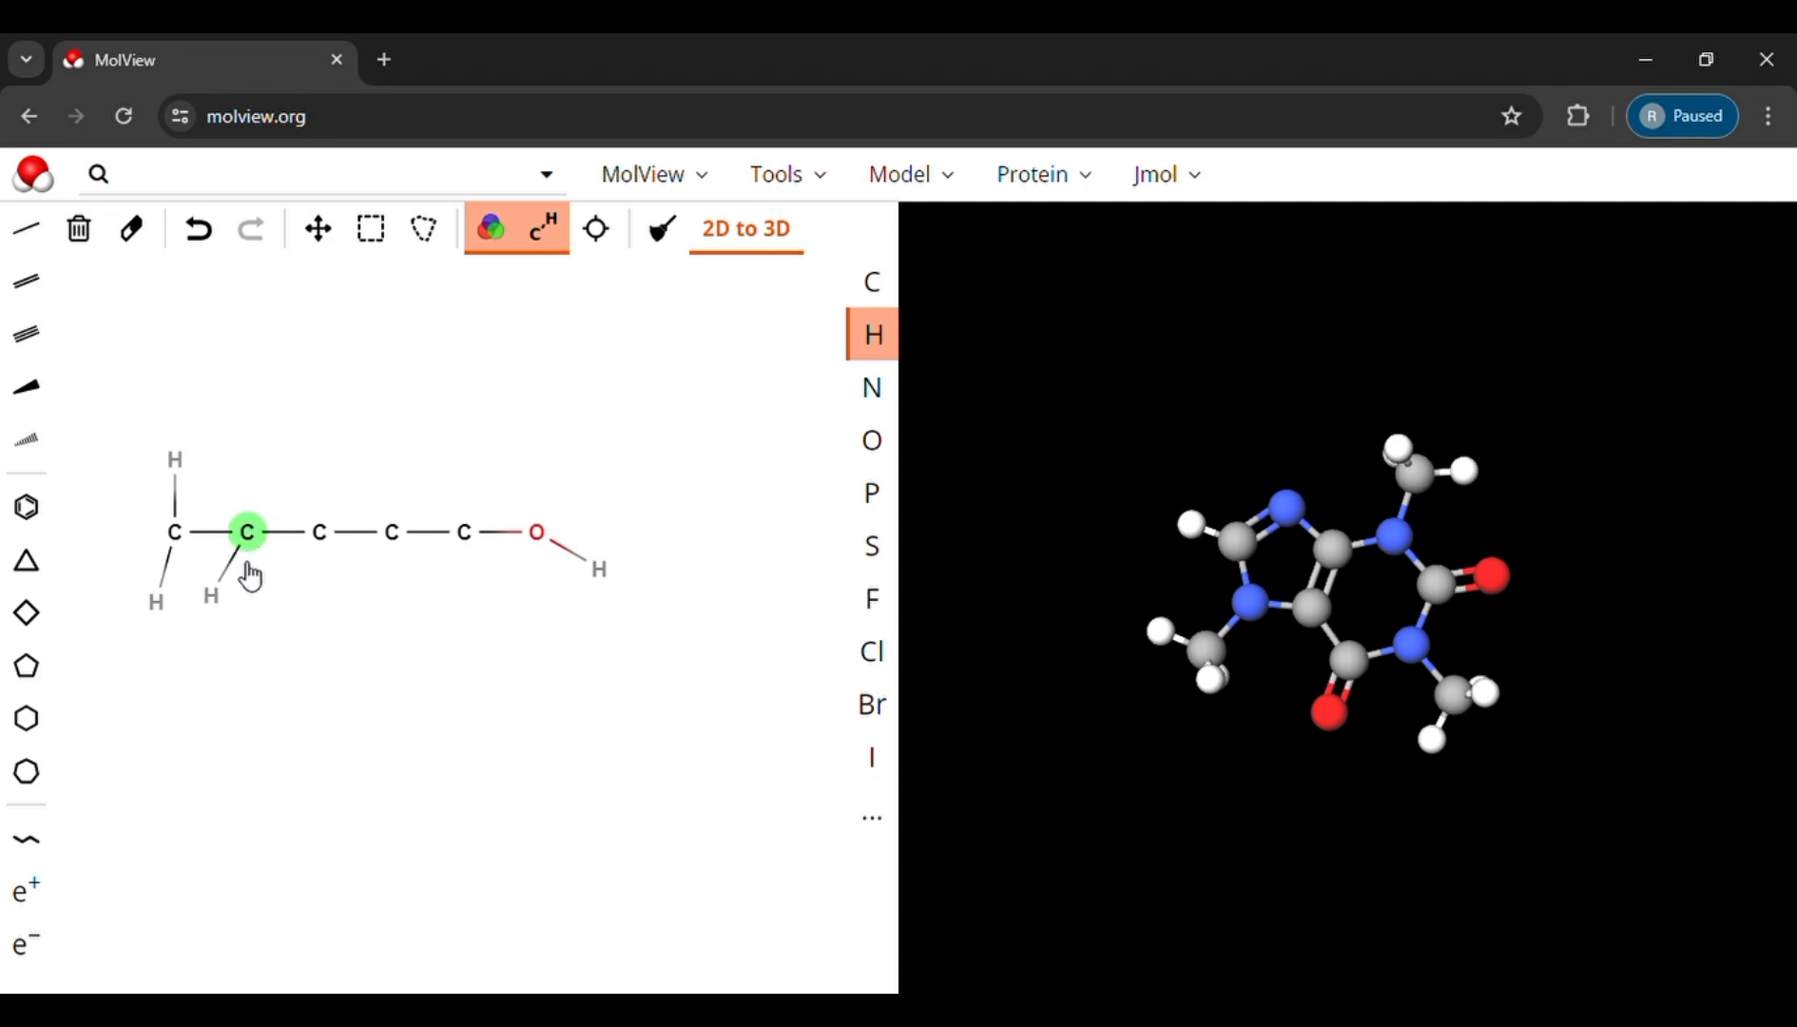
pyautogui.moveTo(251, 560); pyautogui.dragTo(271, 580)
# Step: Refresh the hydrogen display so all carbons show their hydrogens, and convert the 2D sketch to a 3D model
pyautogui.click(561, 255)
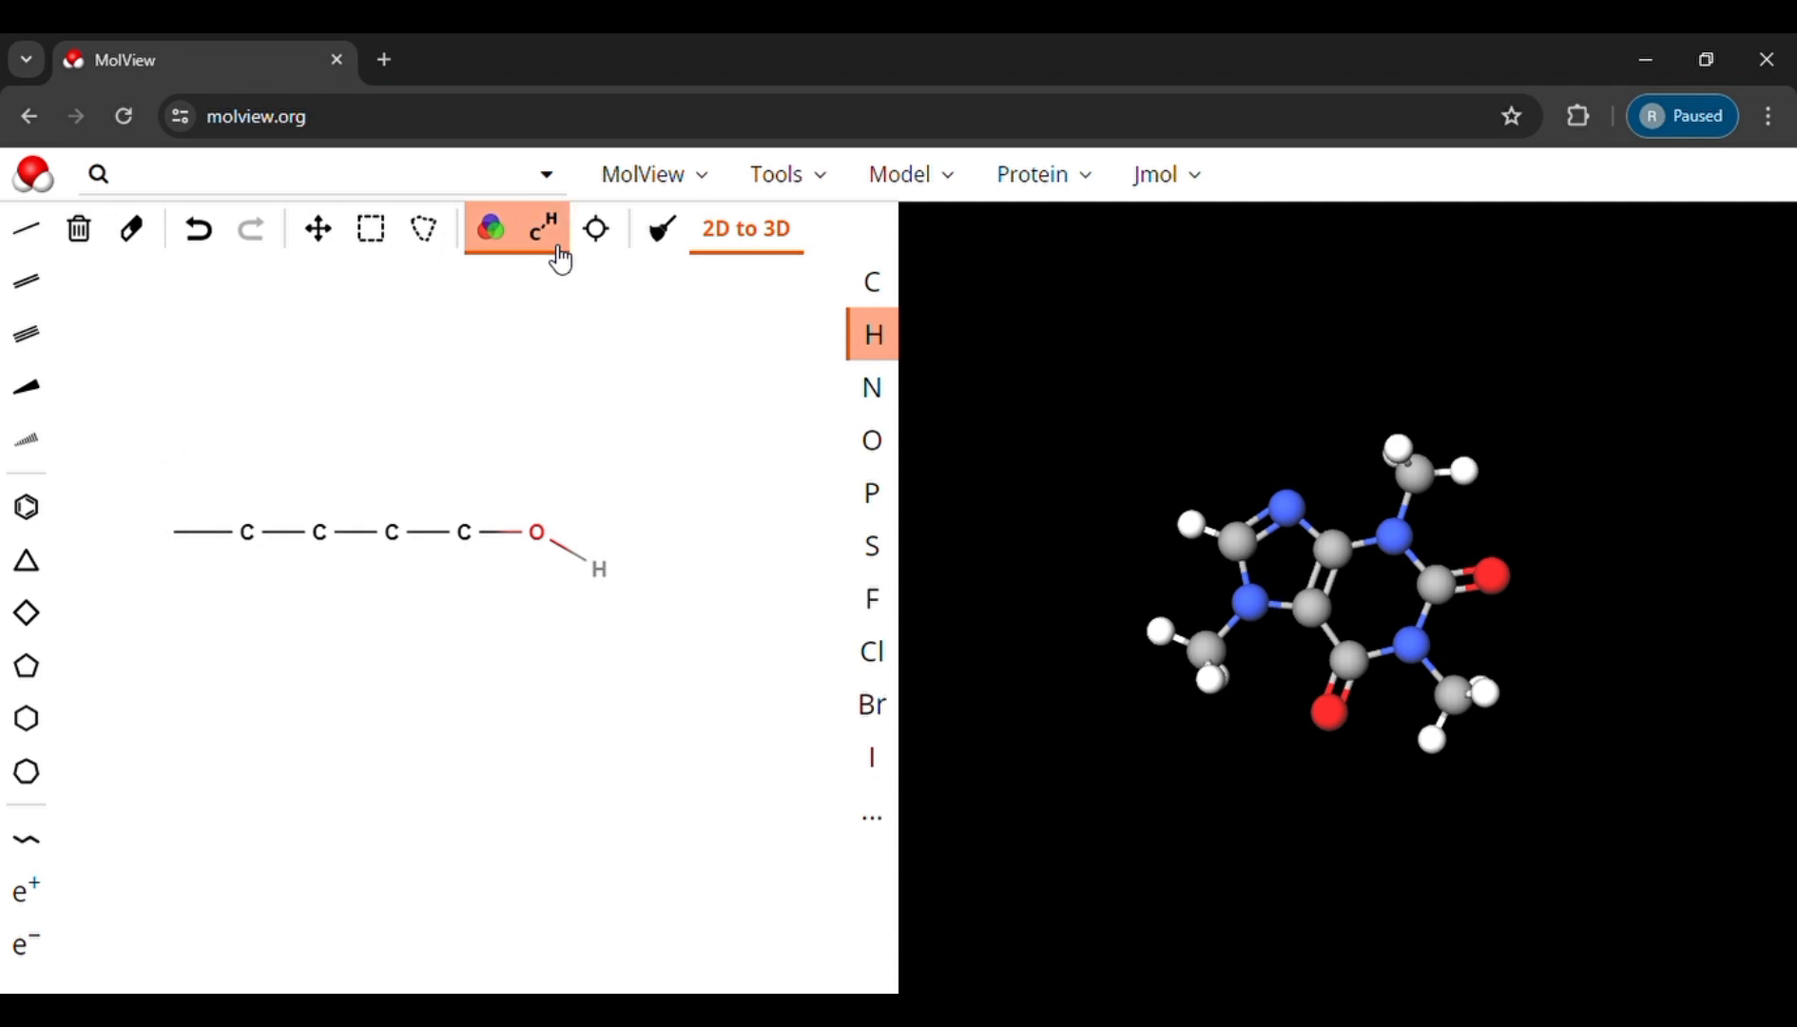
pyautogui.click(561, 254)
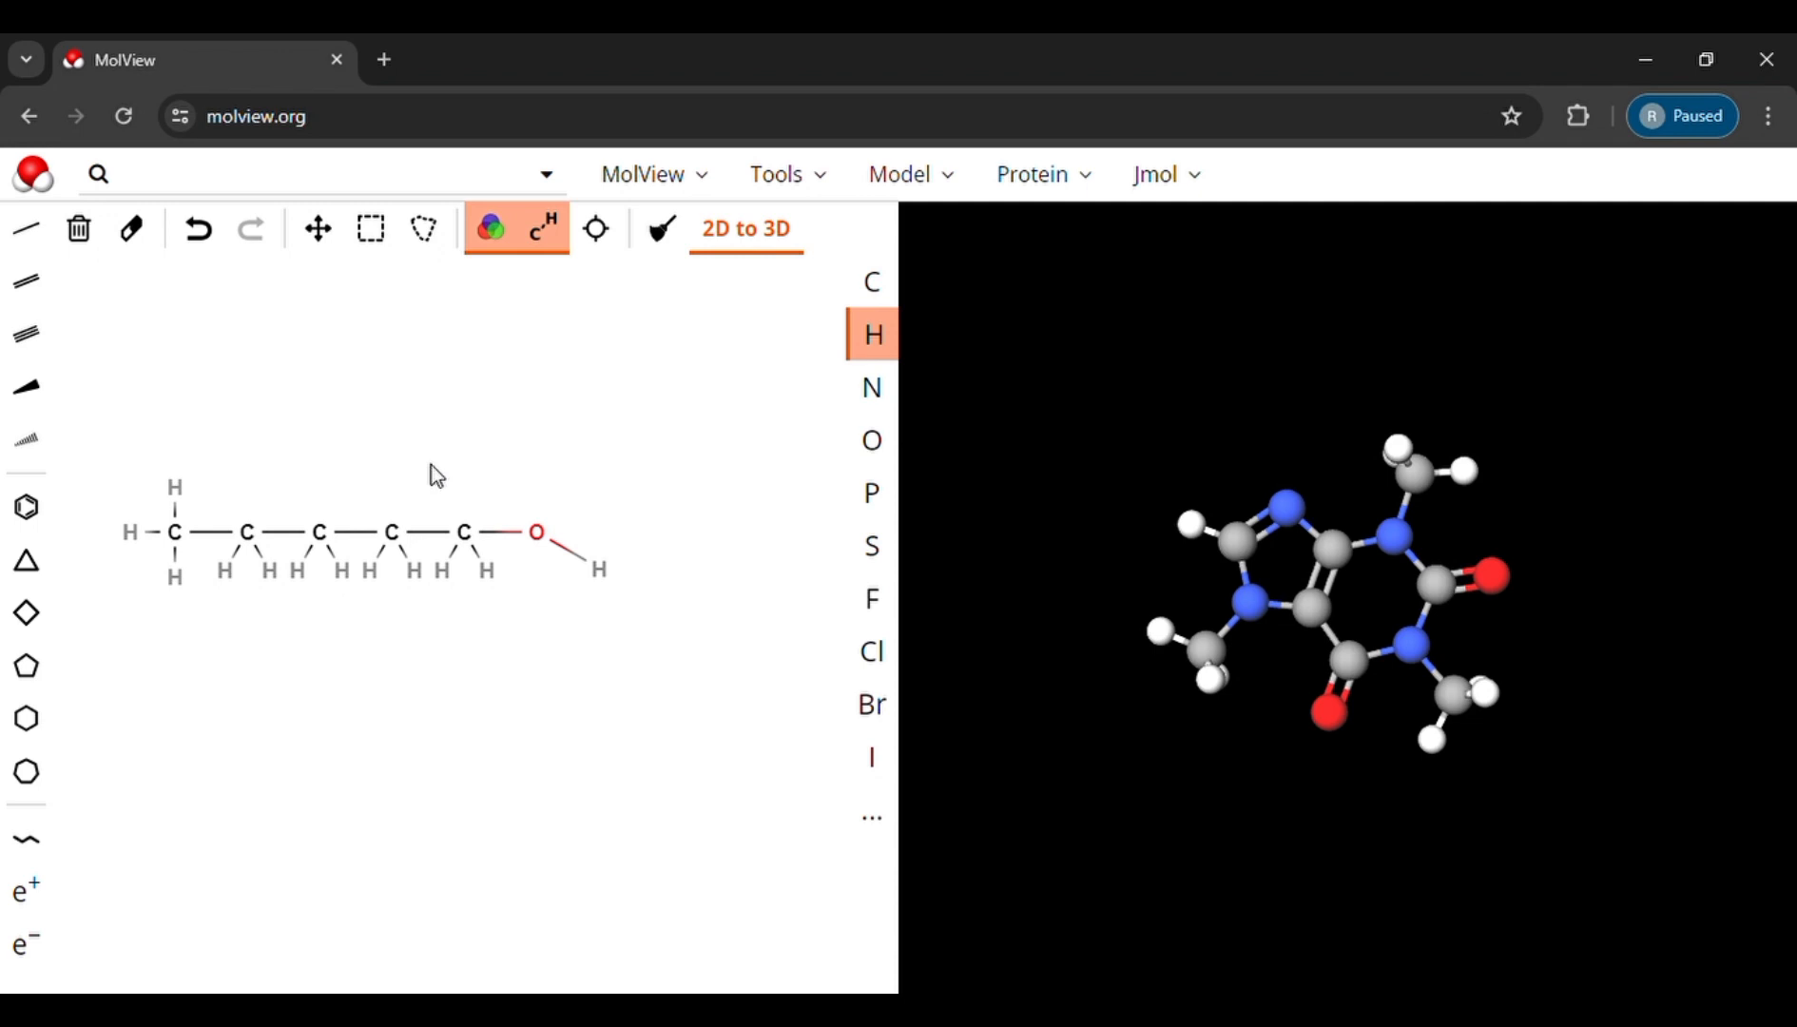
pyautogui.click(746, 230)
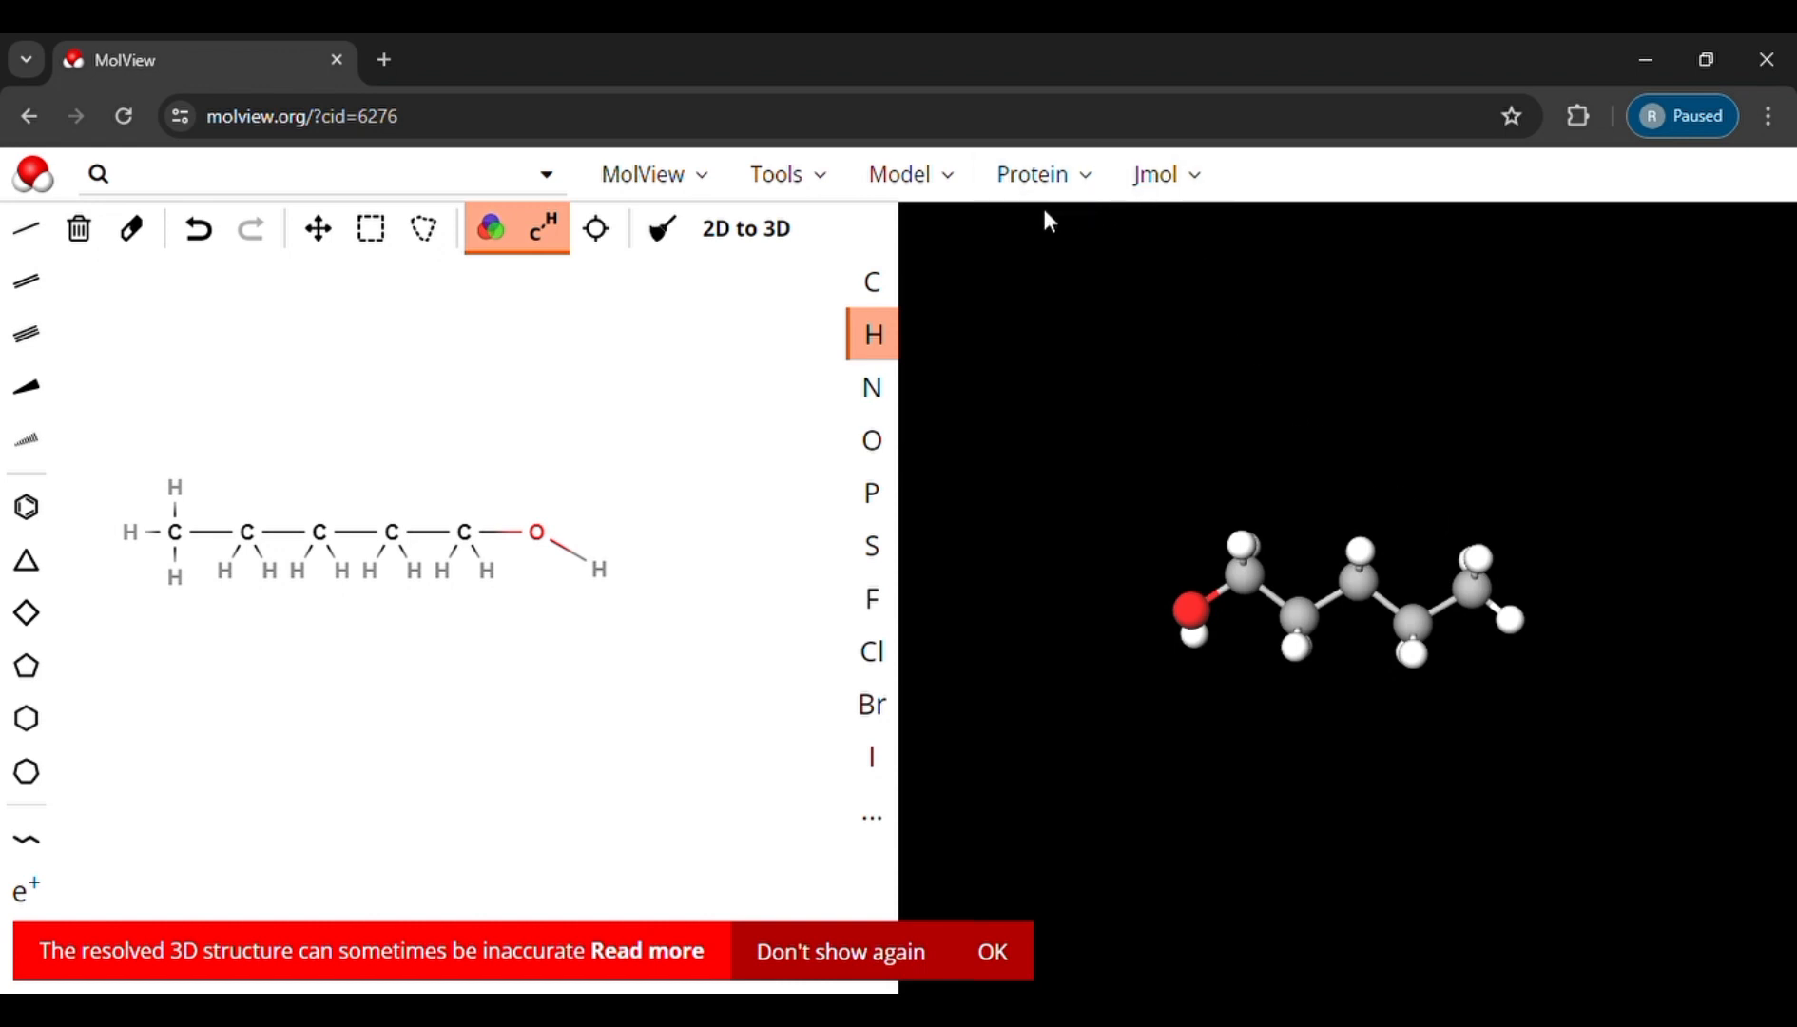
# Step: Compare the 3D model in Stick and van der Waals Spheres representations, and return it to Ball and Stick
pyautogui.click(963, 187)
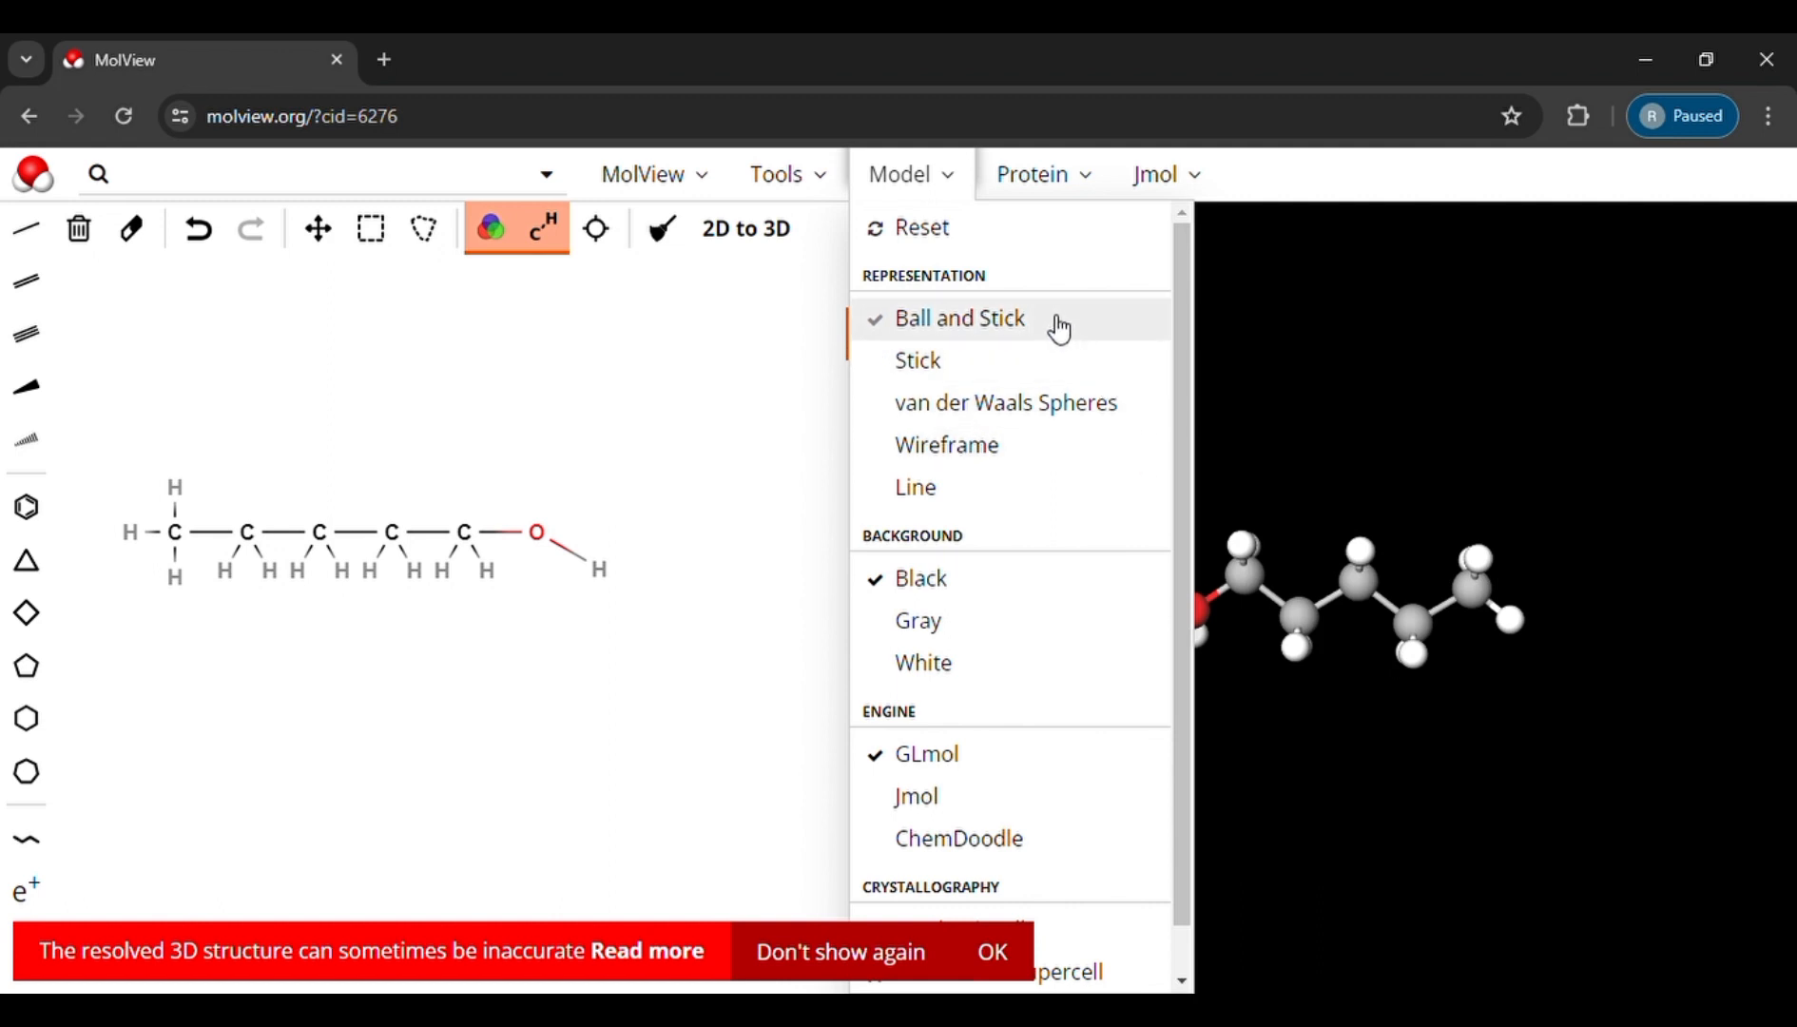
pyautogui.click(1005, 363)
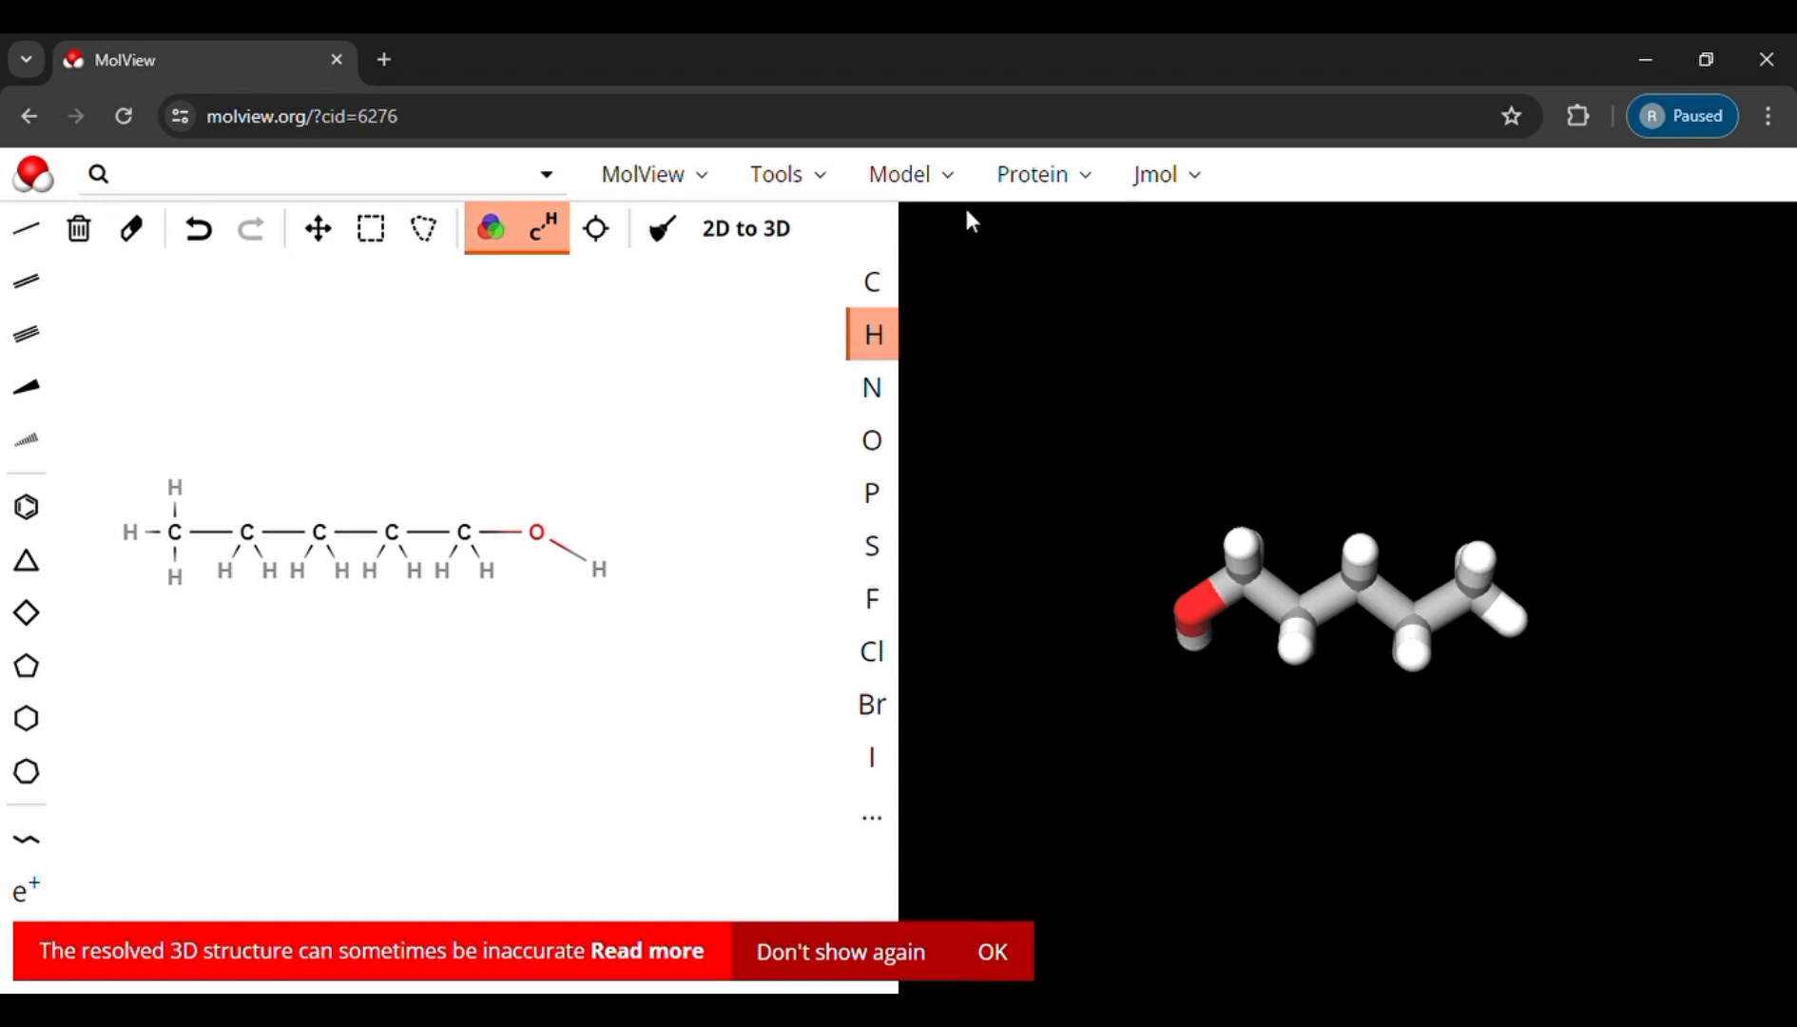
pyautogui.click(952, 182)
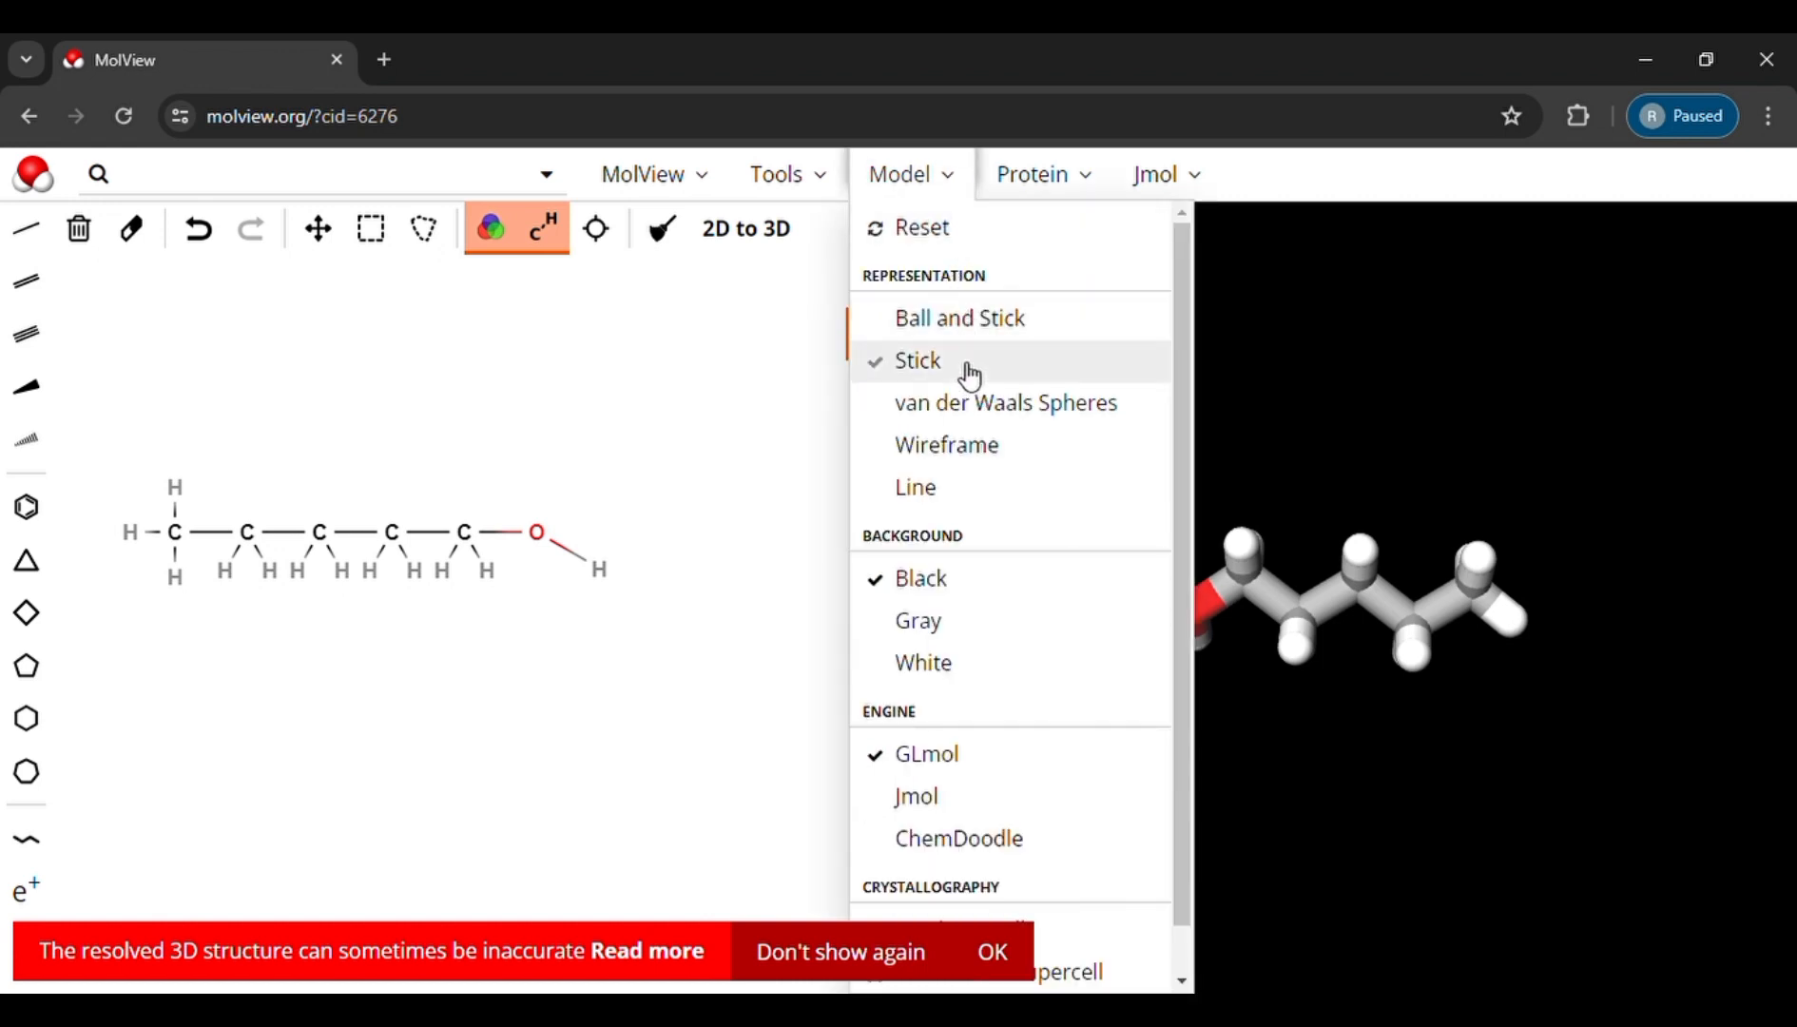
pyautogui.click(956, 404)
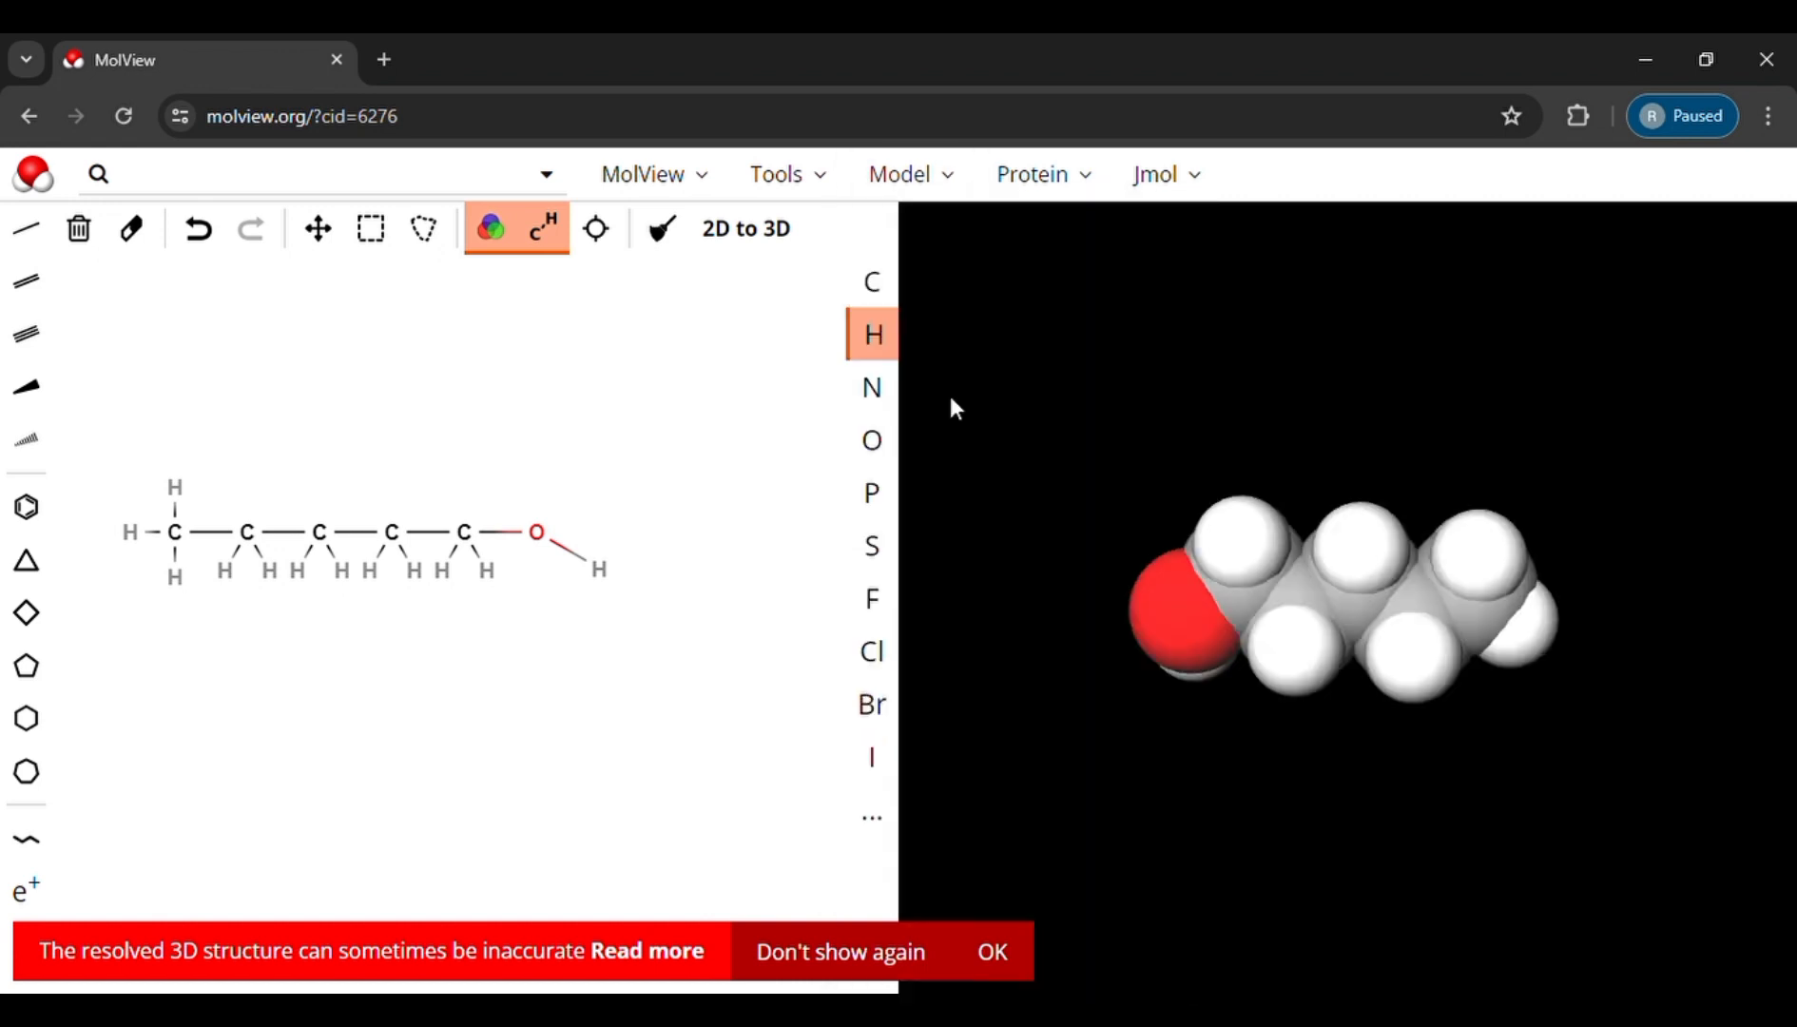
pyautogui.click(955, 180)
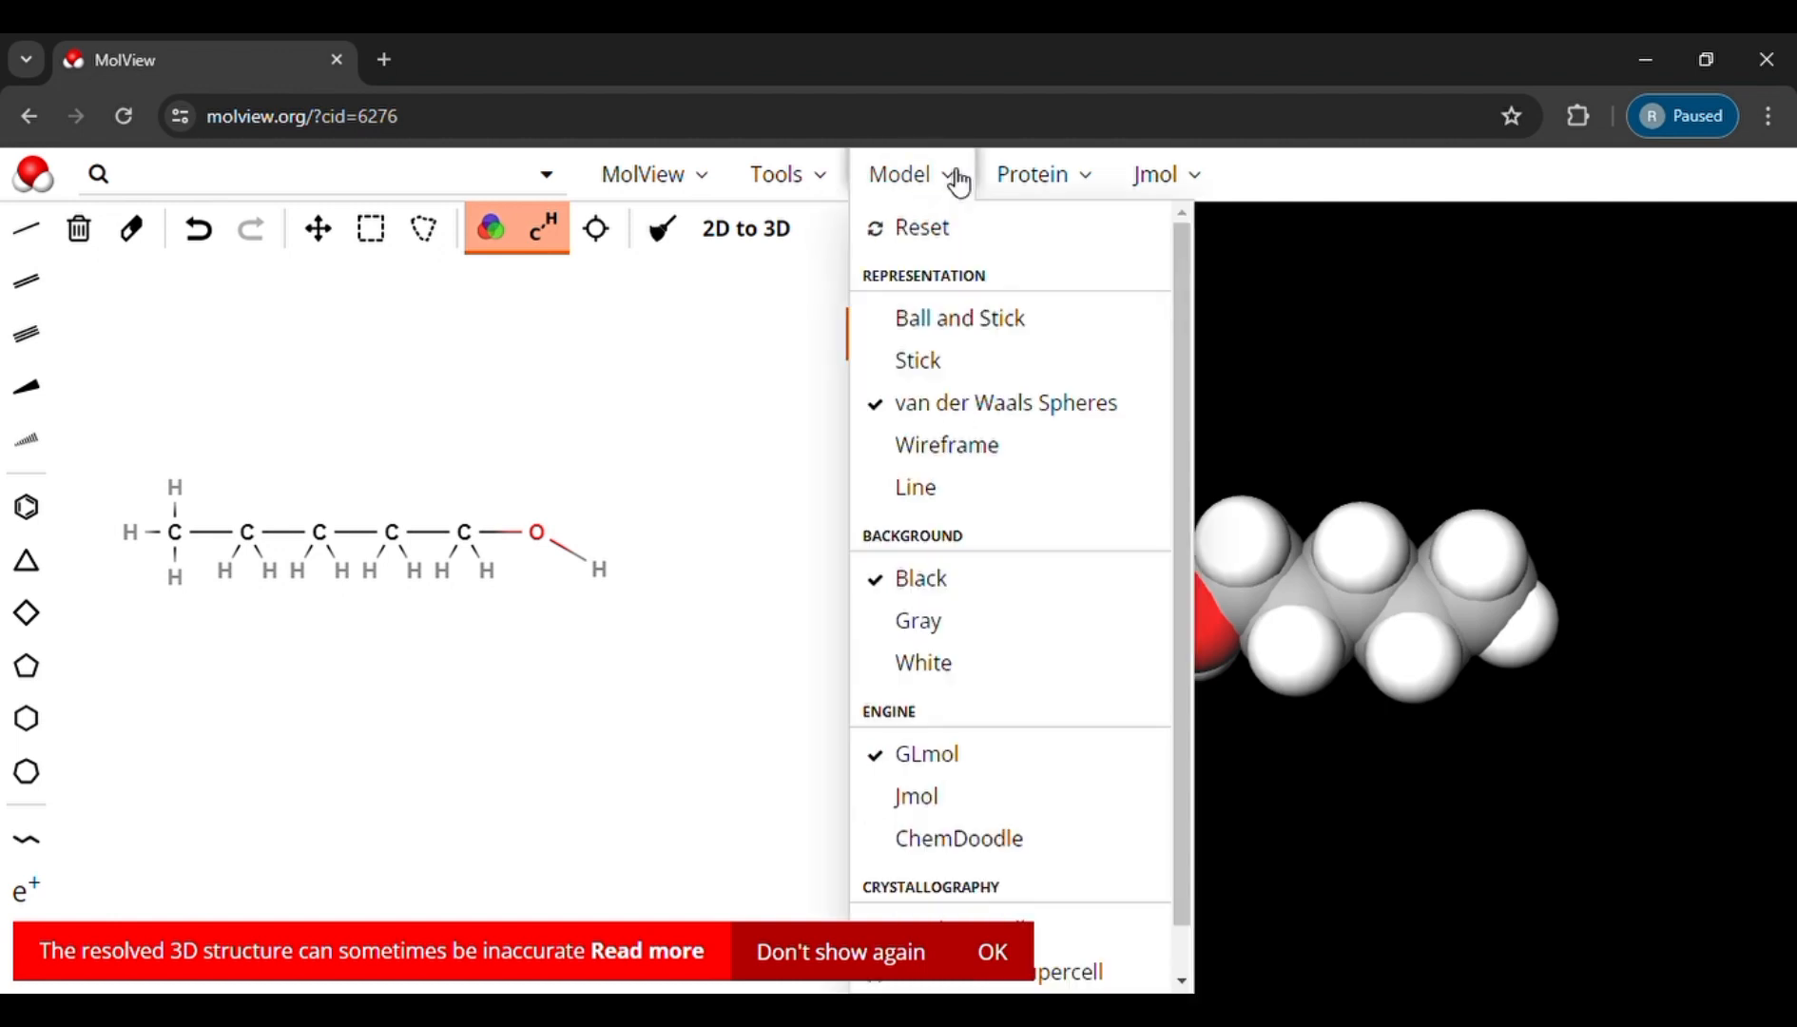
pyautogui.click(968, 322)
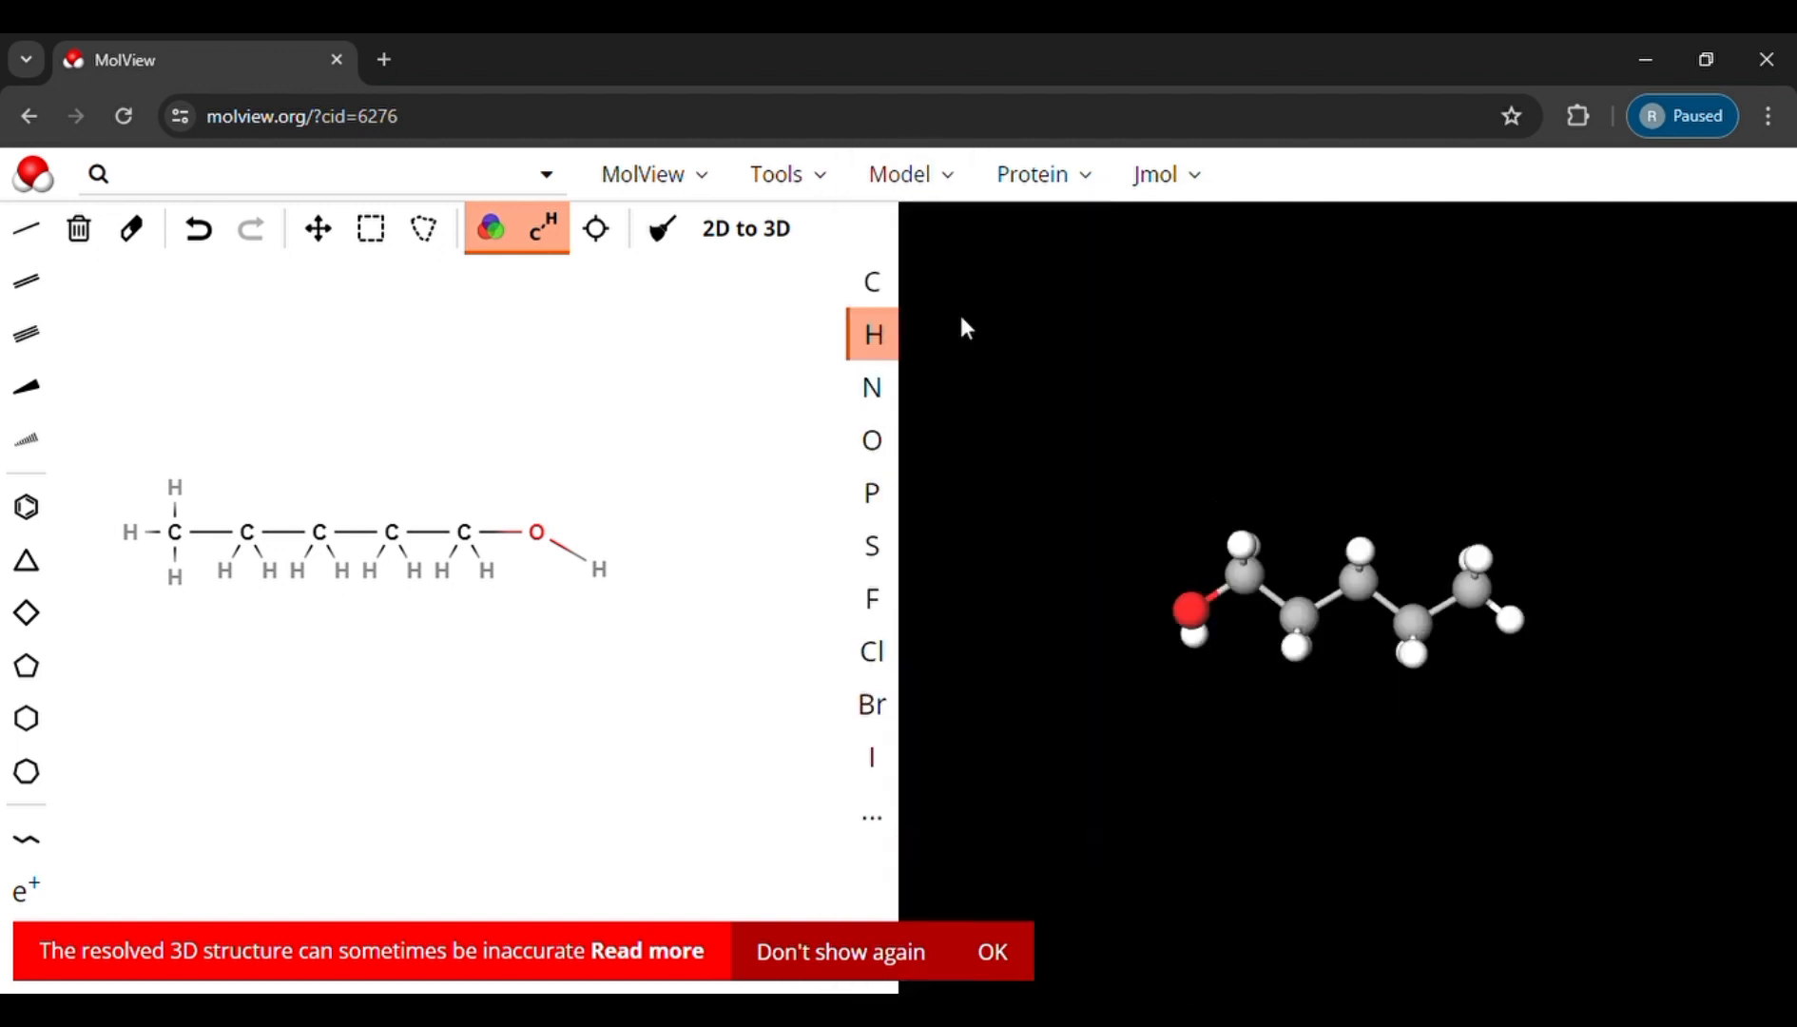
# Step: Set the 3D model's background to White and reload the molecule page
pyautogui.click(955, 177)
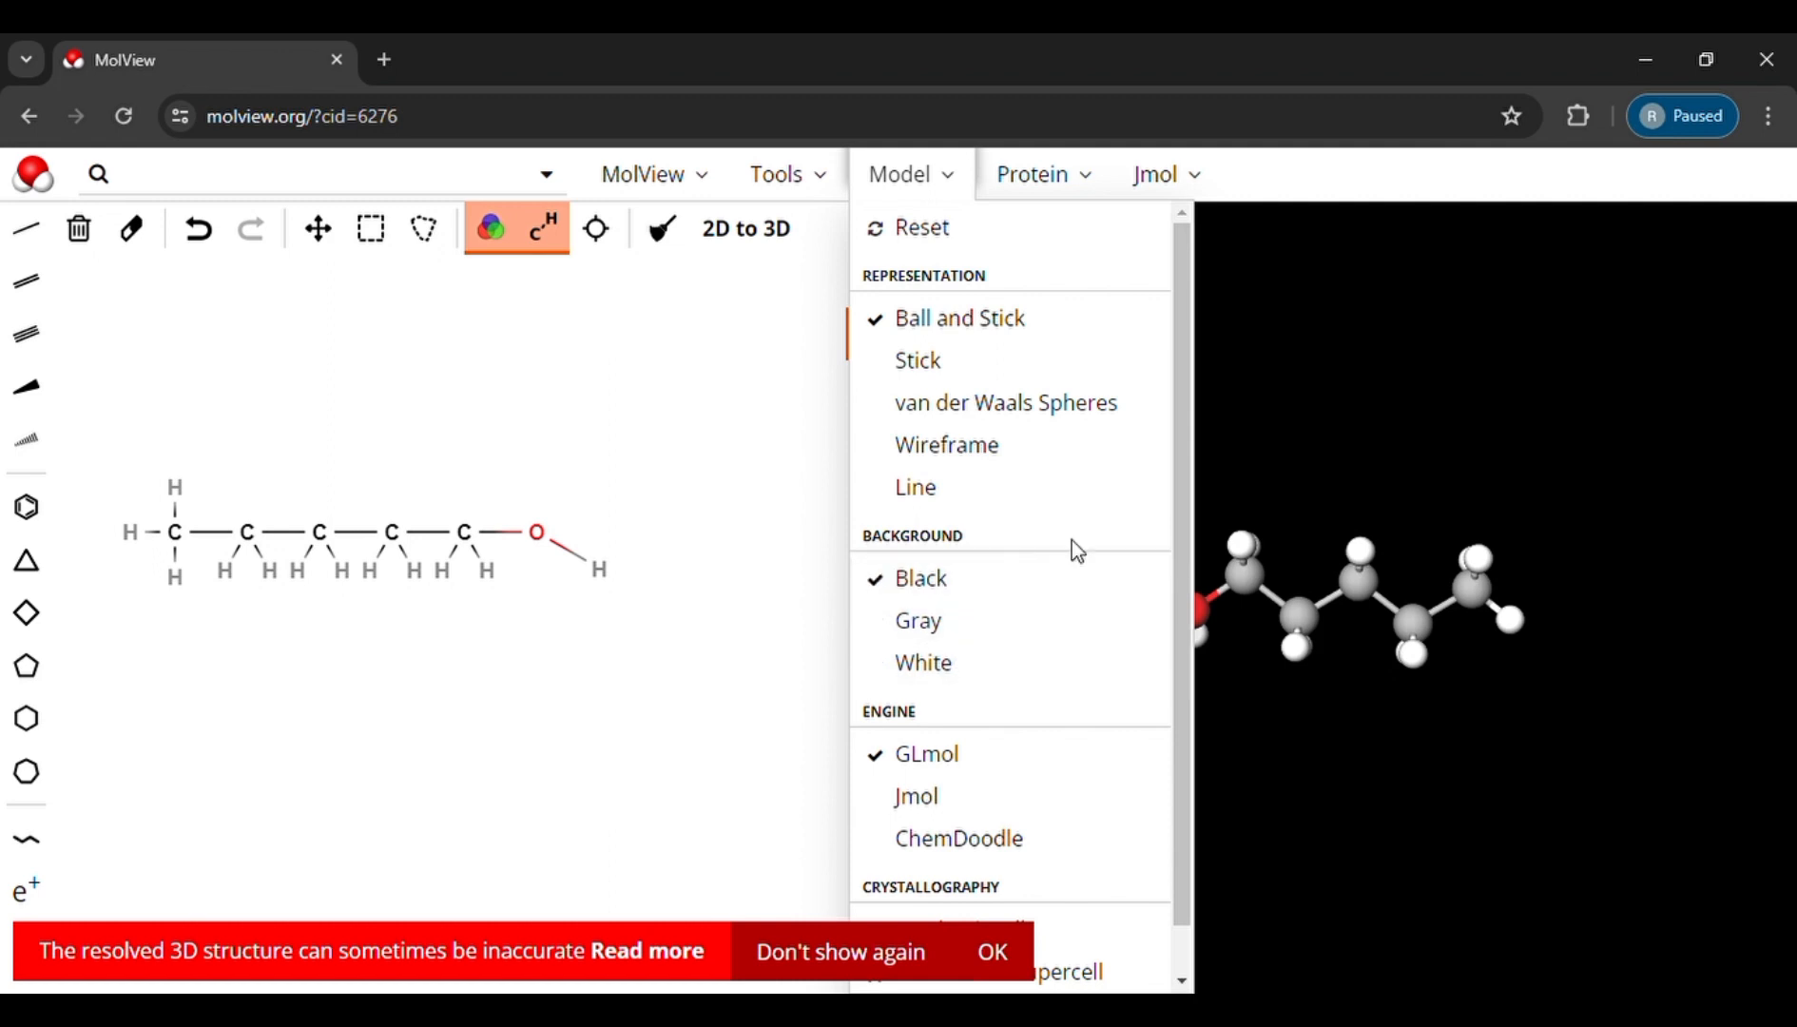
pyautogui.click(987, 662)
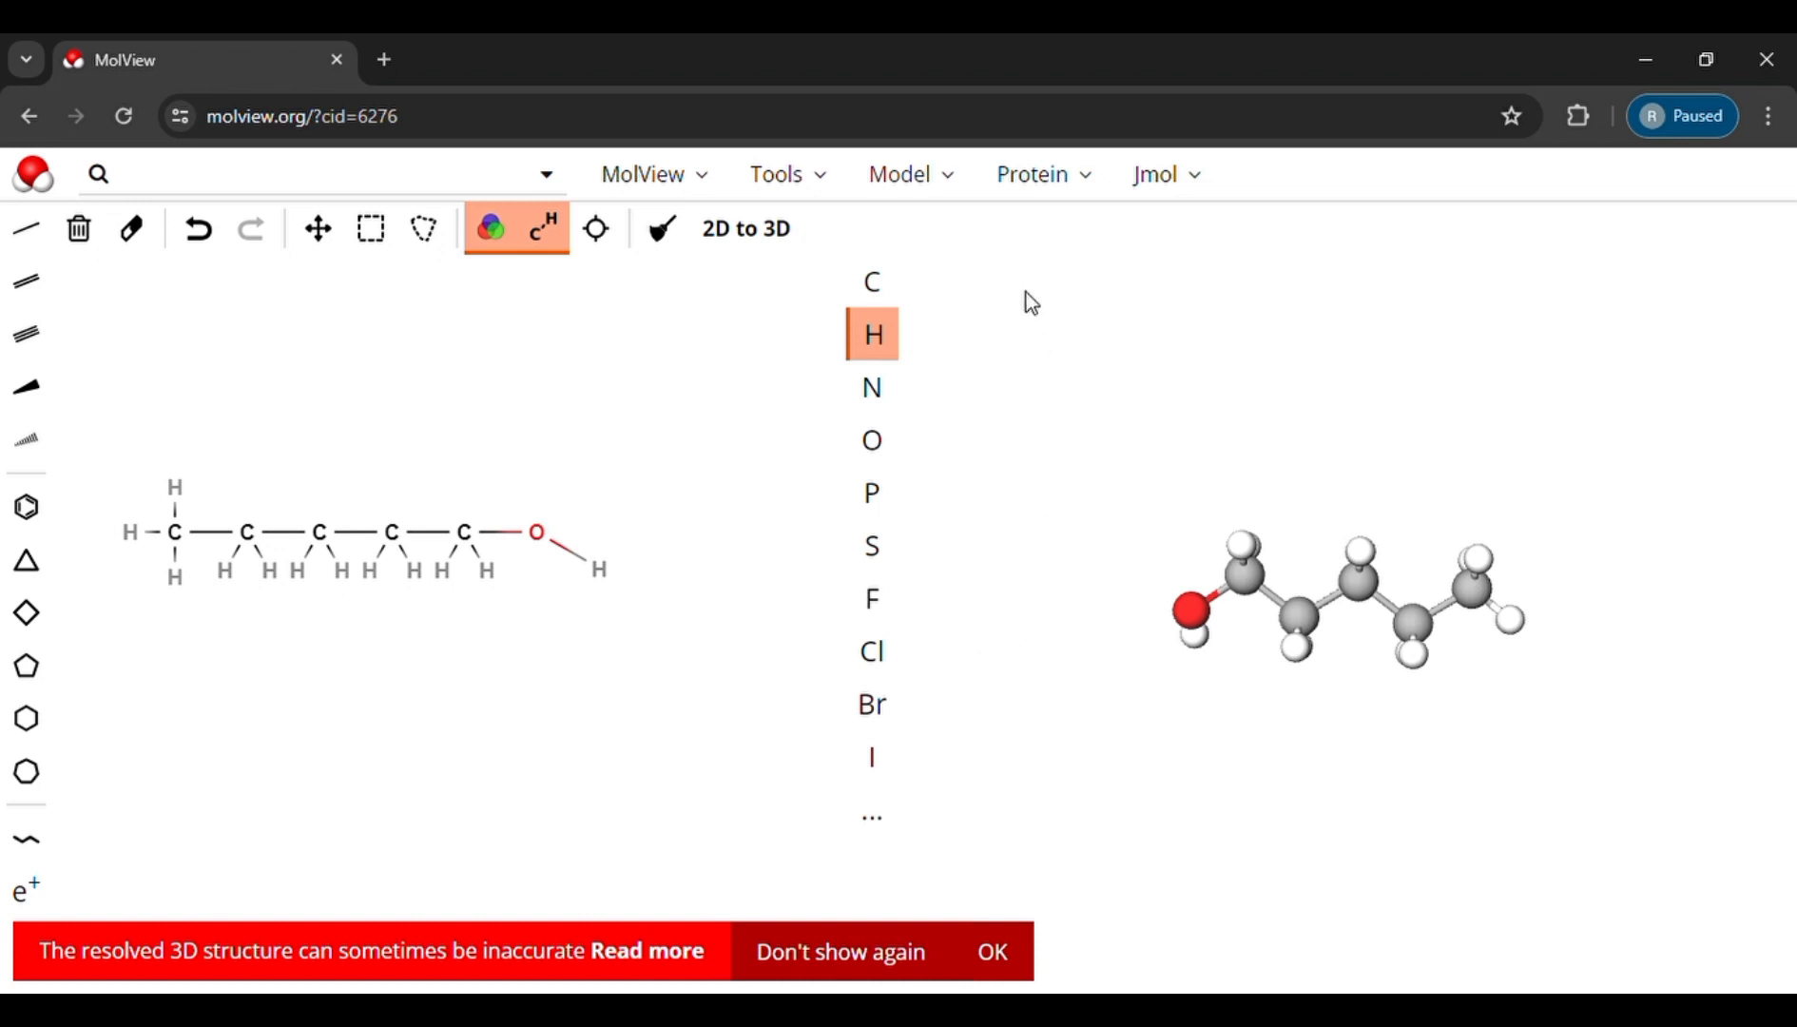
pyautogui.click(964, 199)
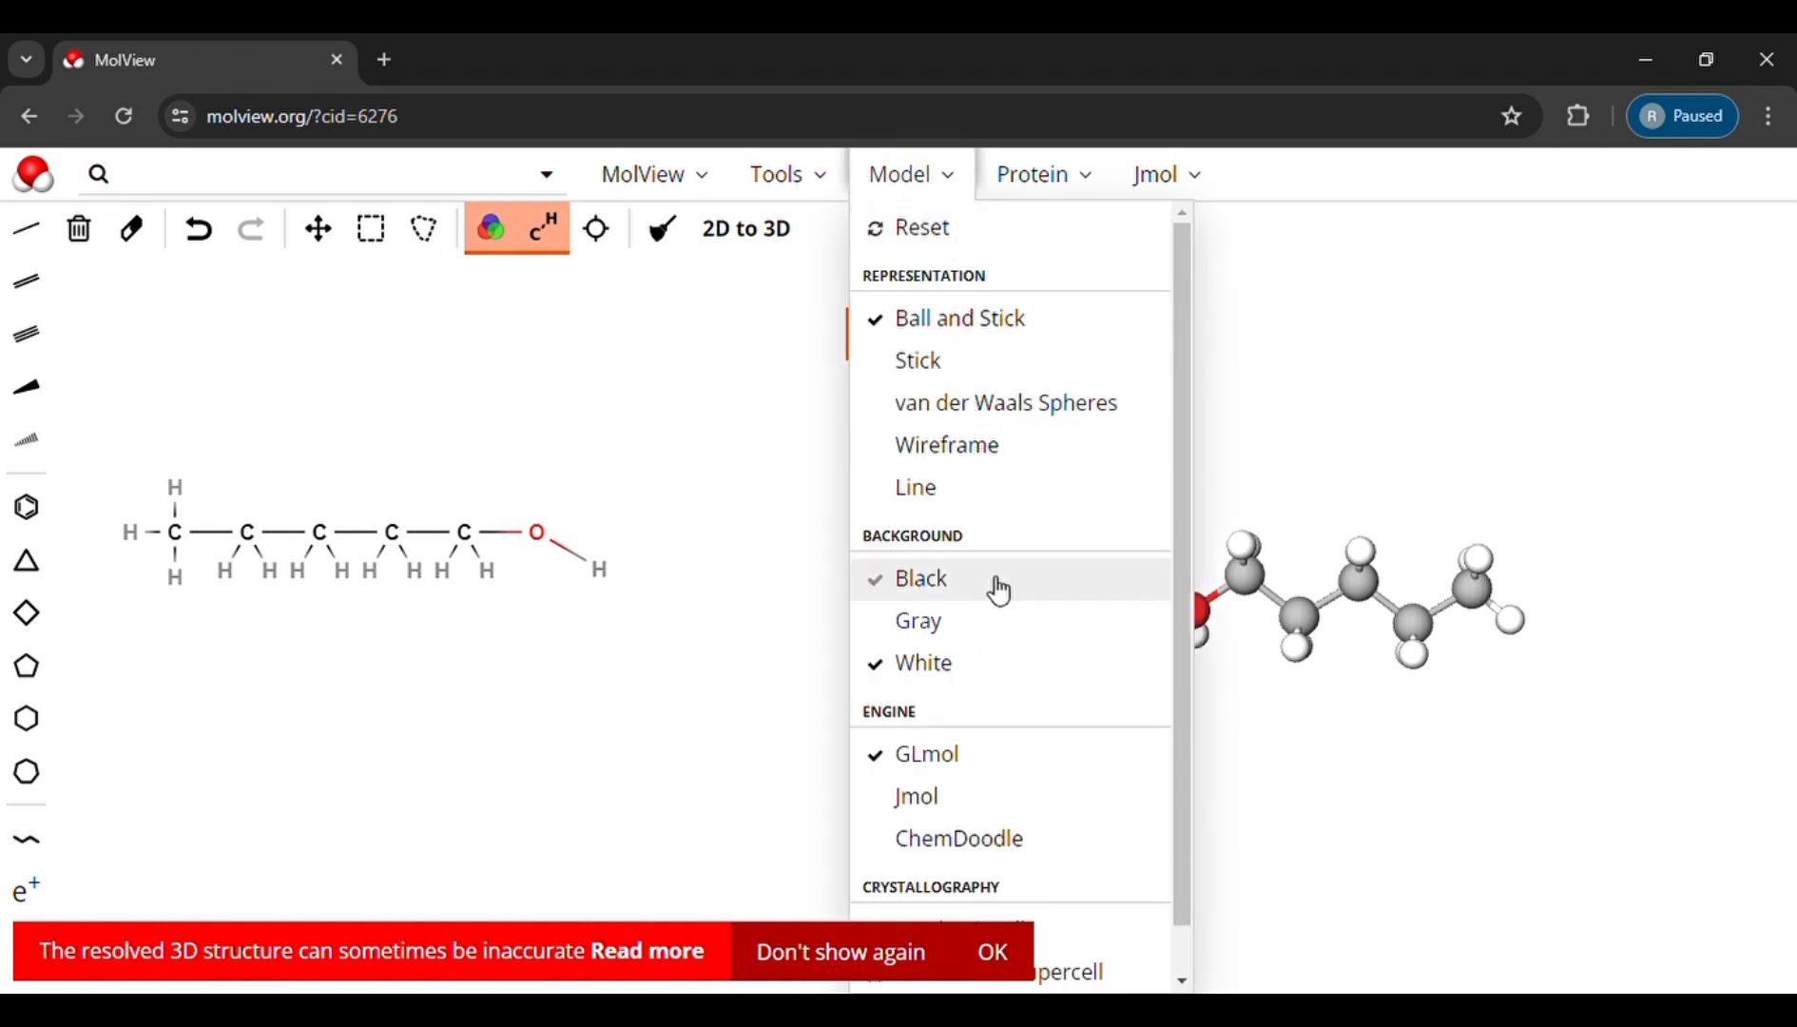
pyautogui.click(1284, 452)
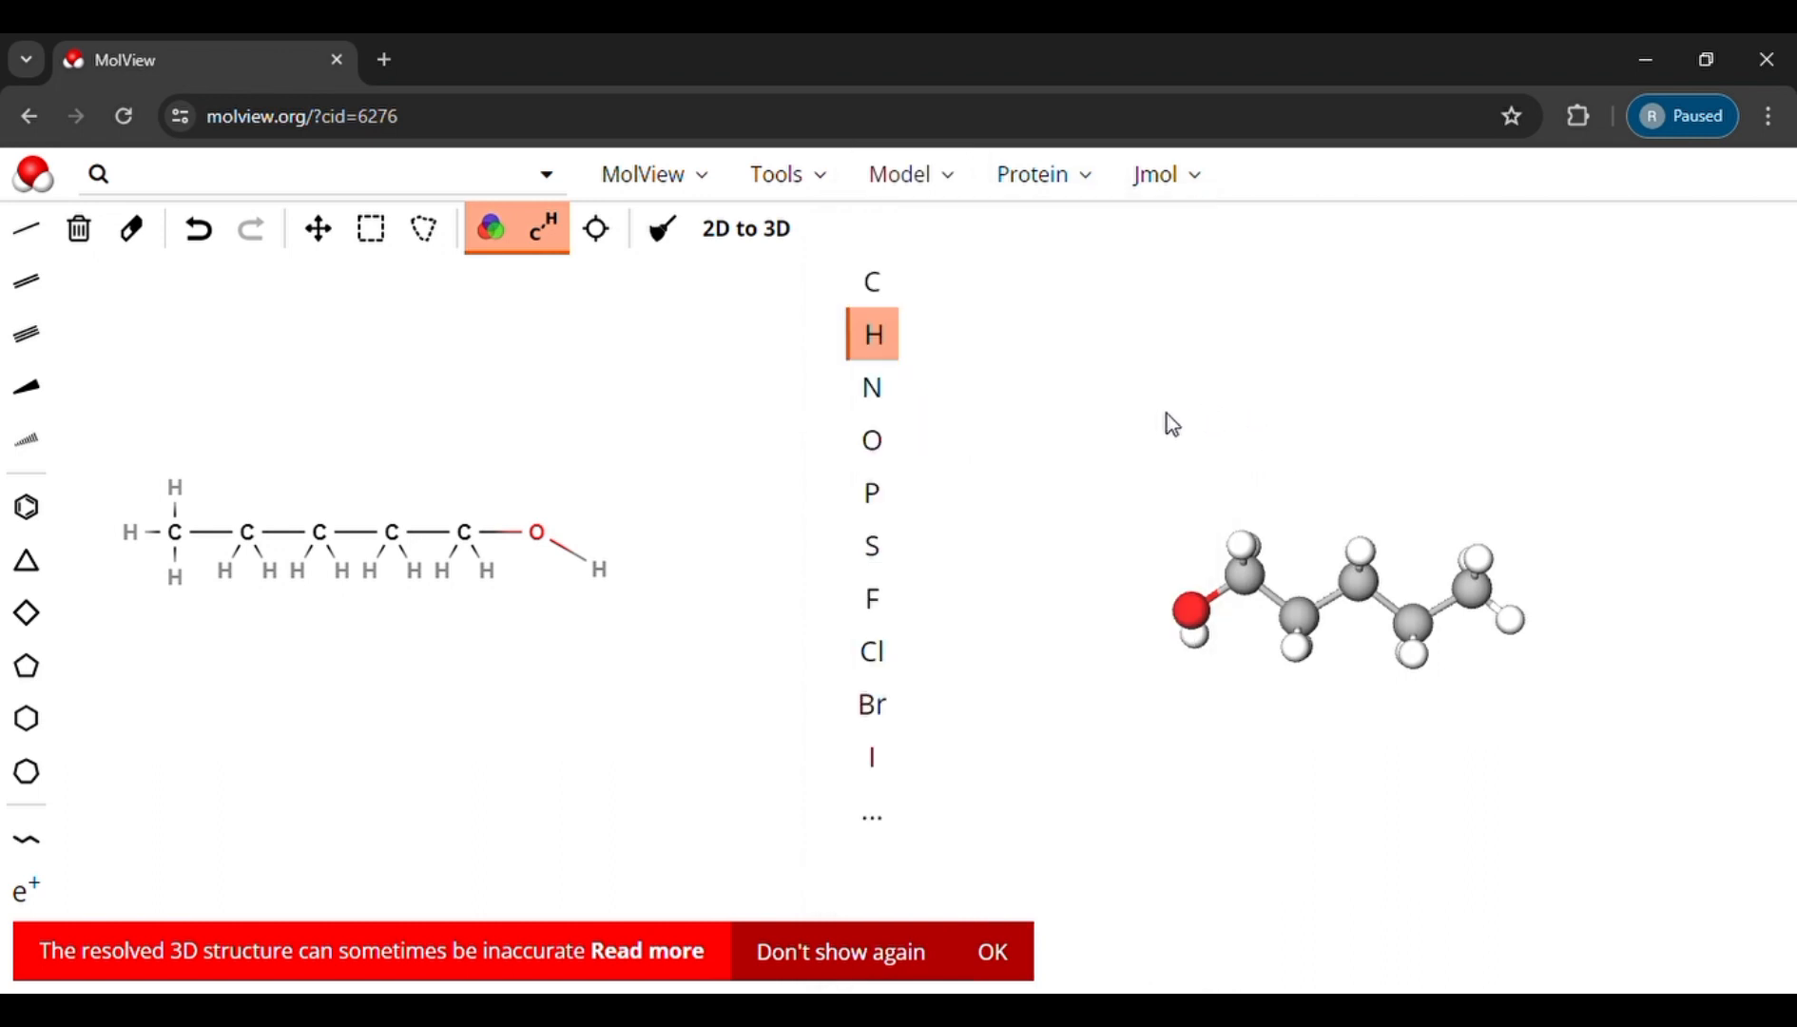
pyautogui.press('F5')
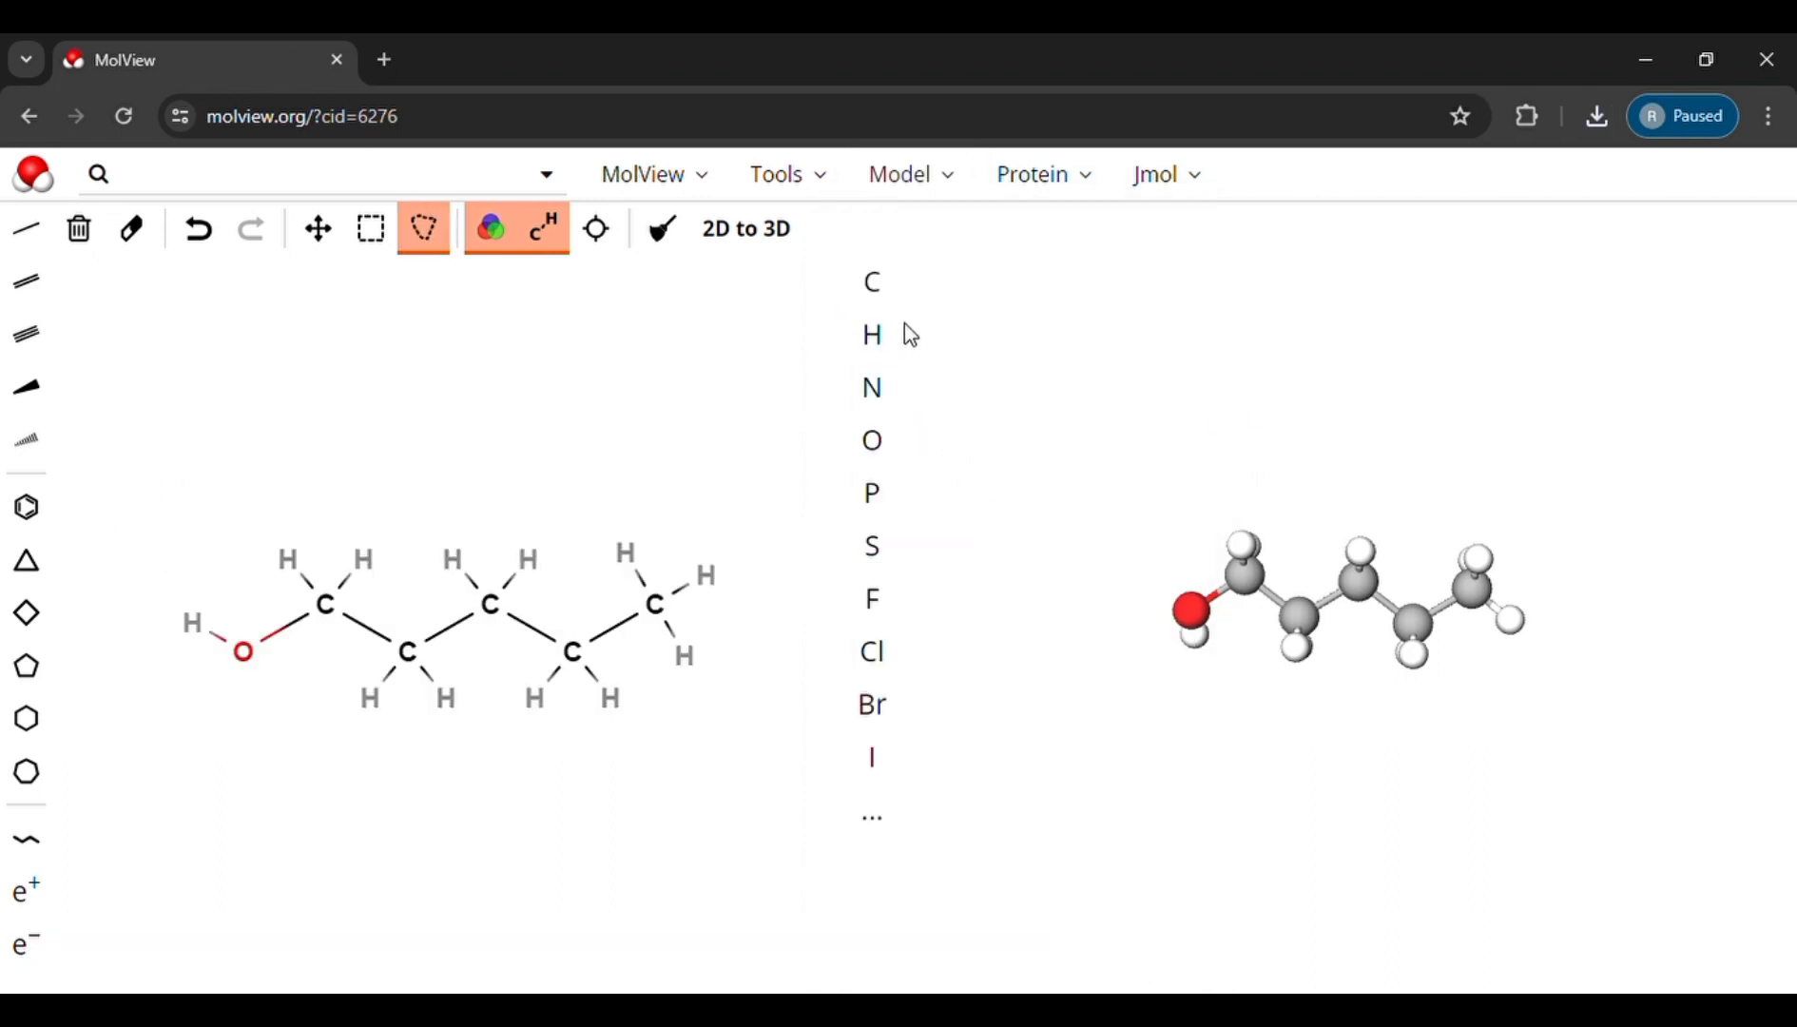
# Step: Examine the export options for the structural formula image, 3D model image and MOL file
pyautogui.click(832, 190)
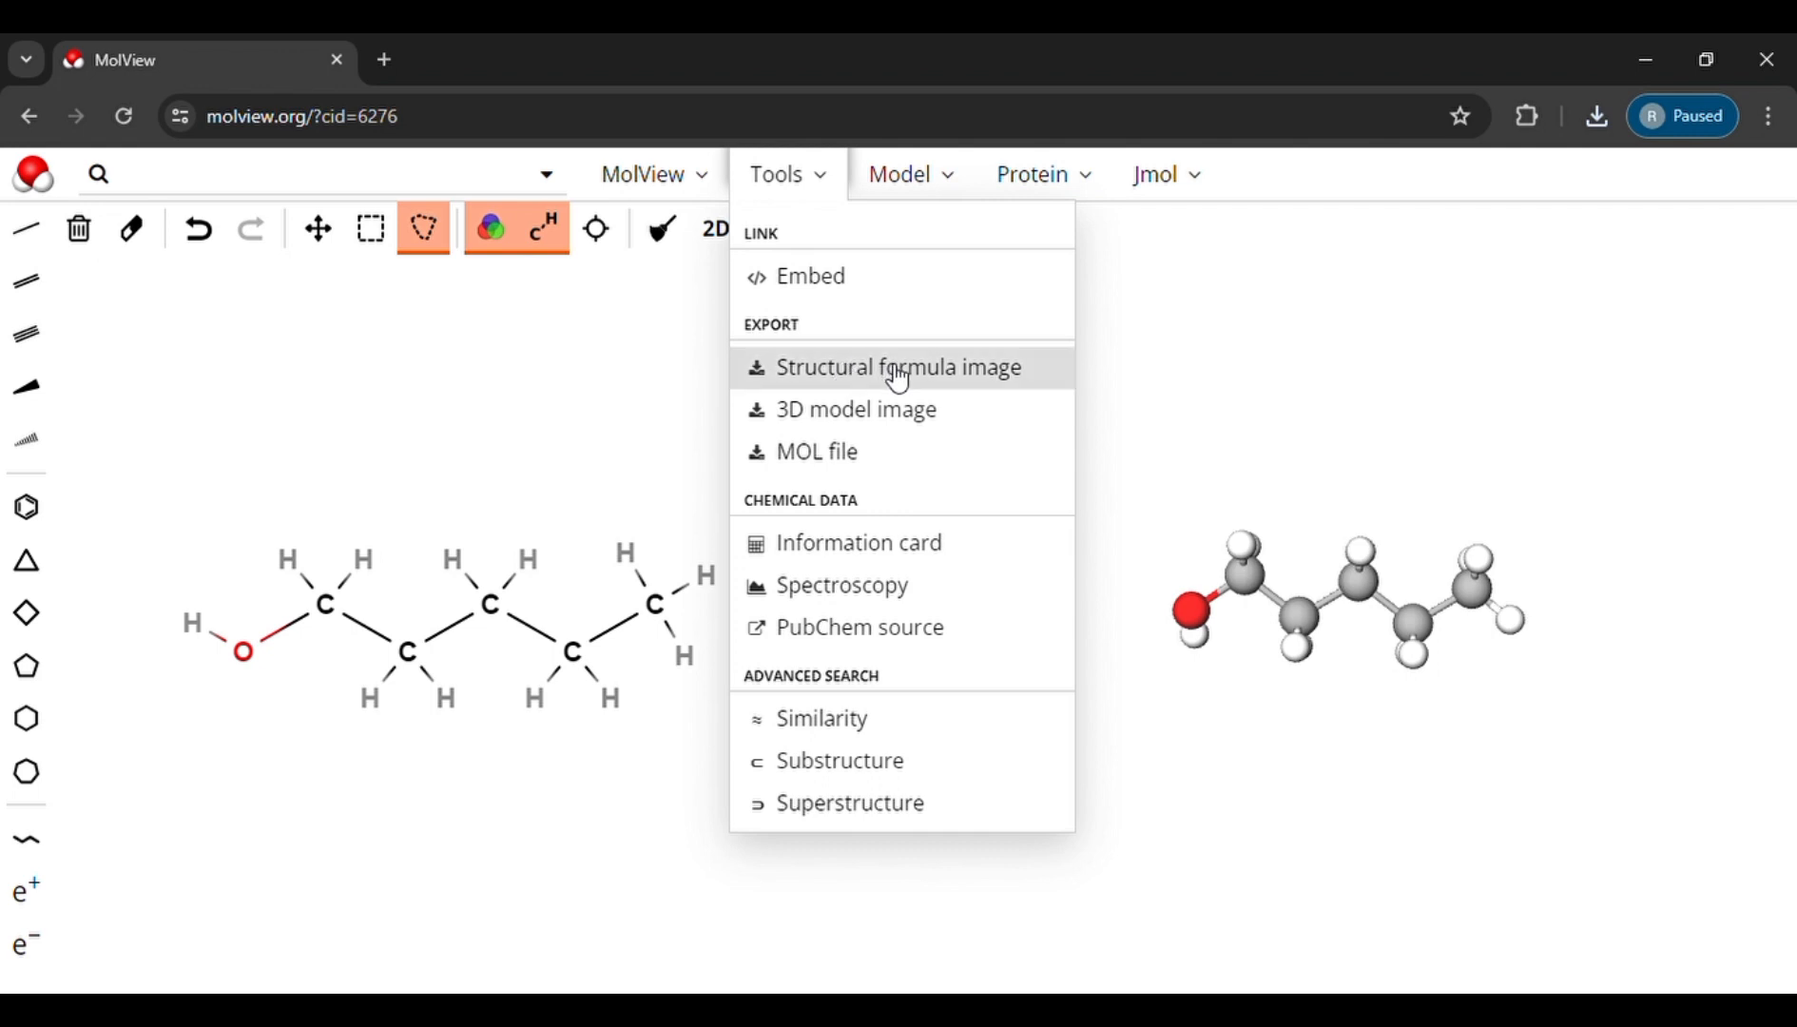
pyautogui.click(1169, 740)
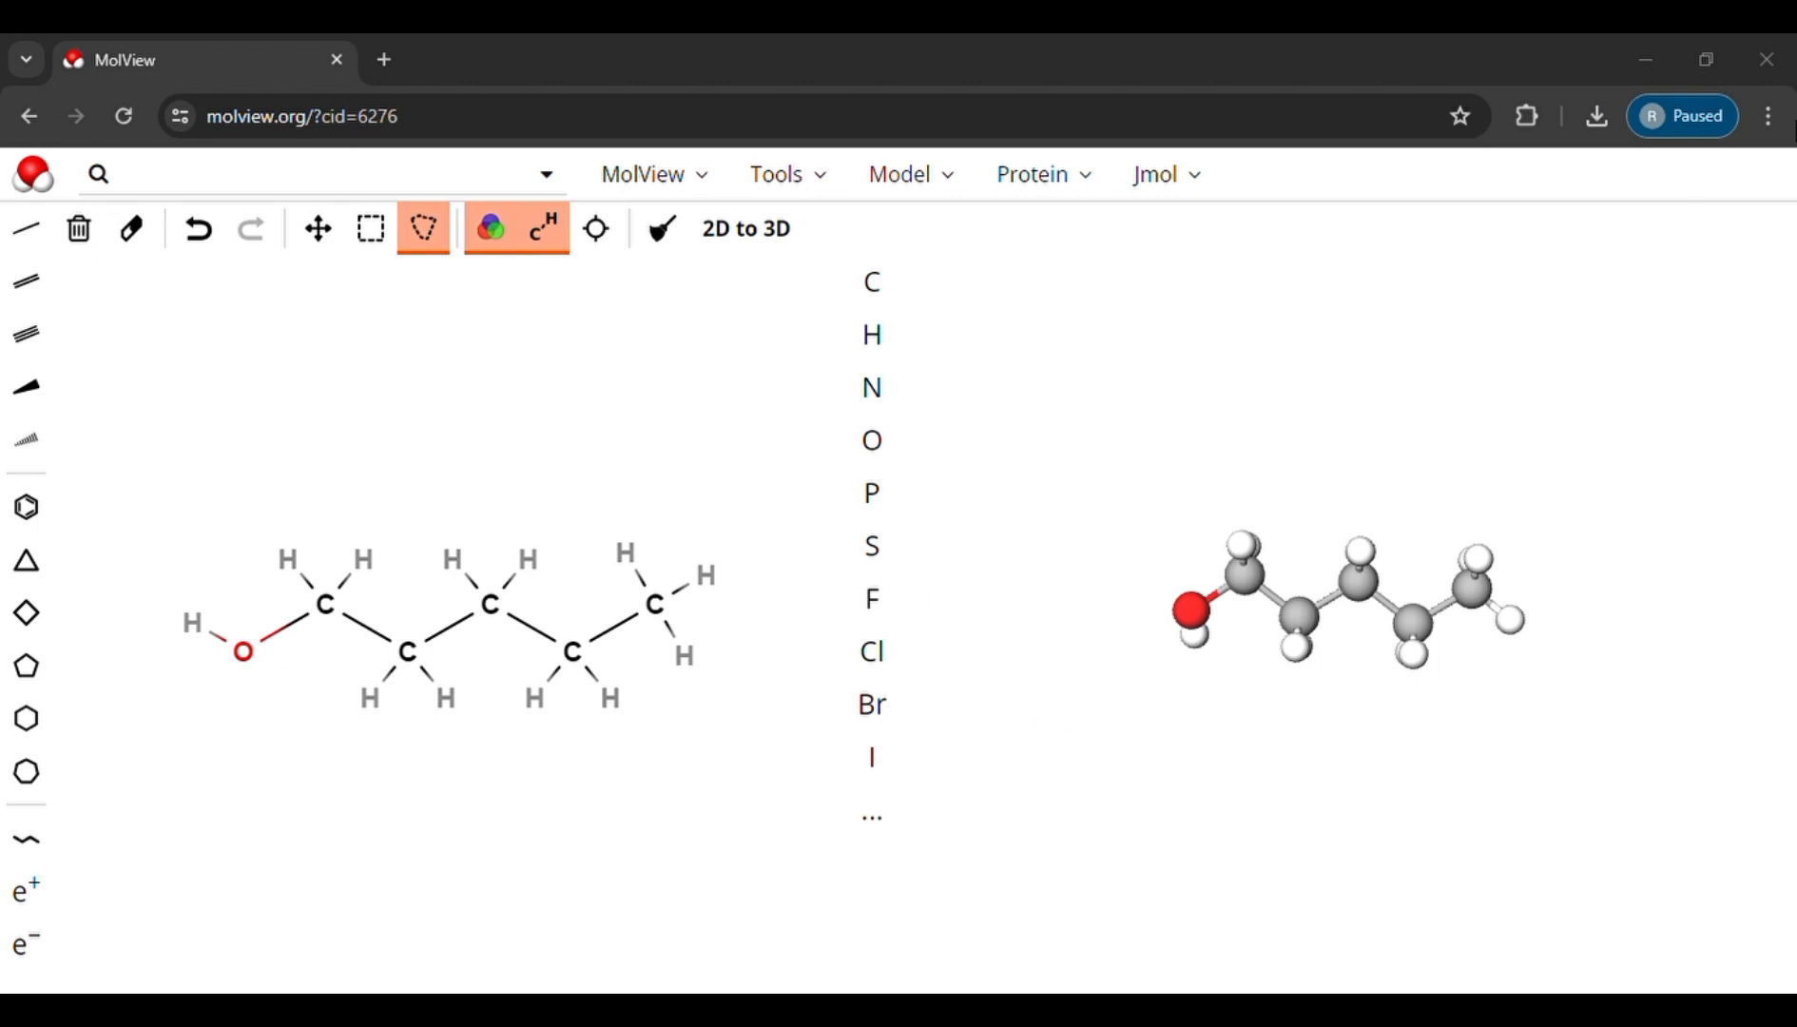
pyautogui.click(1784, 55)
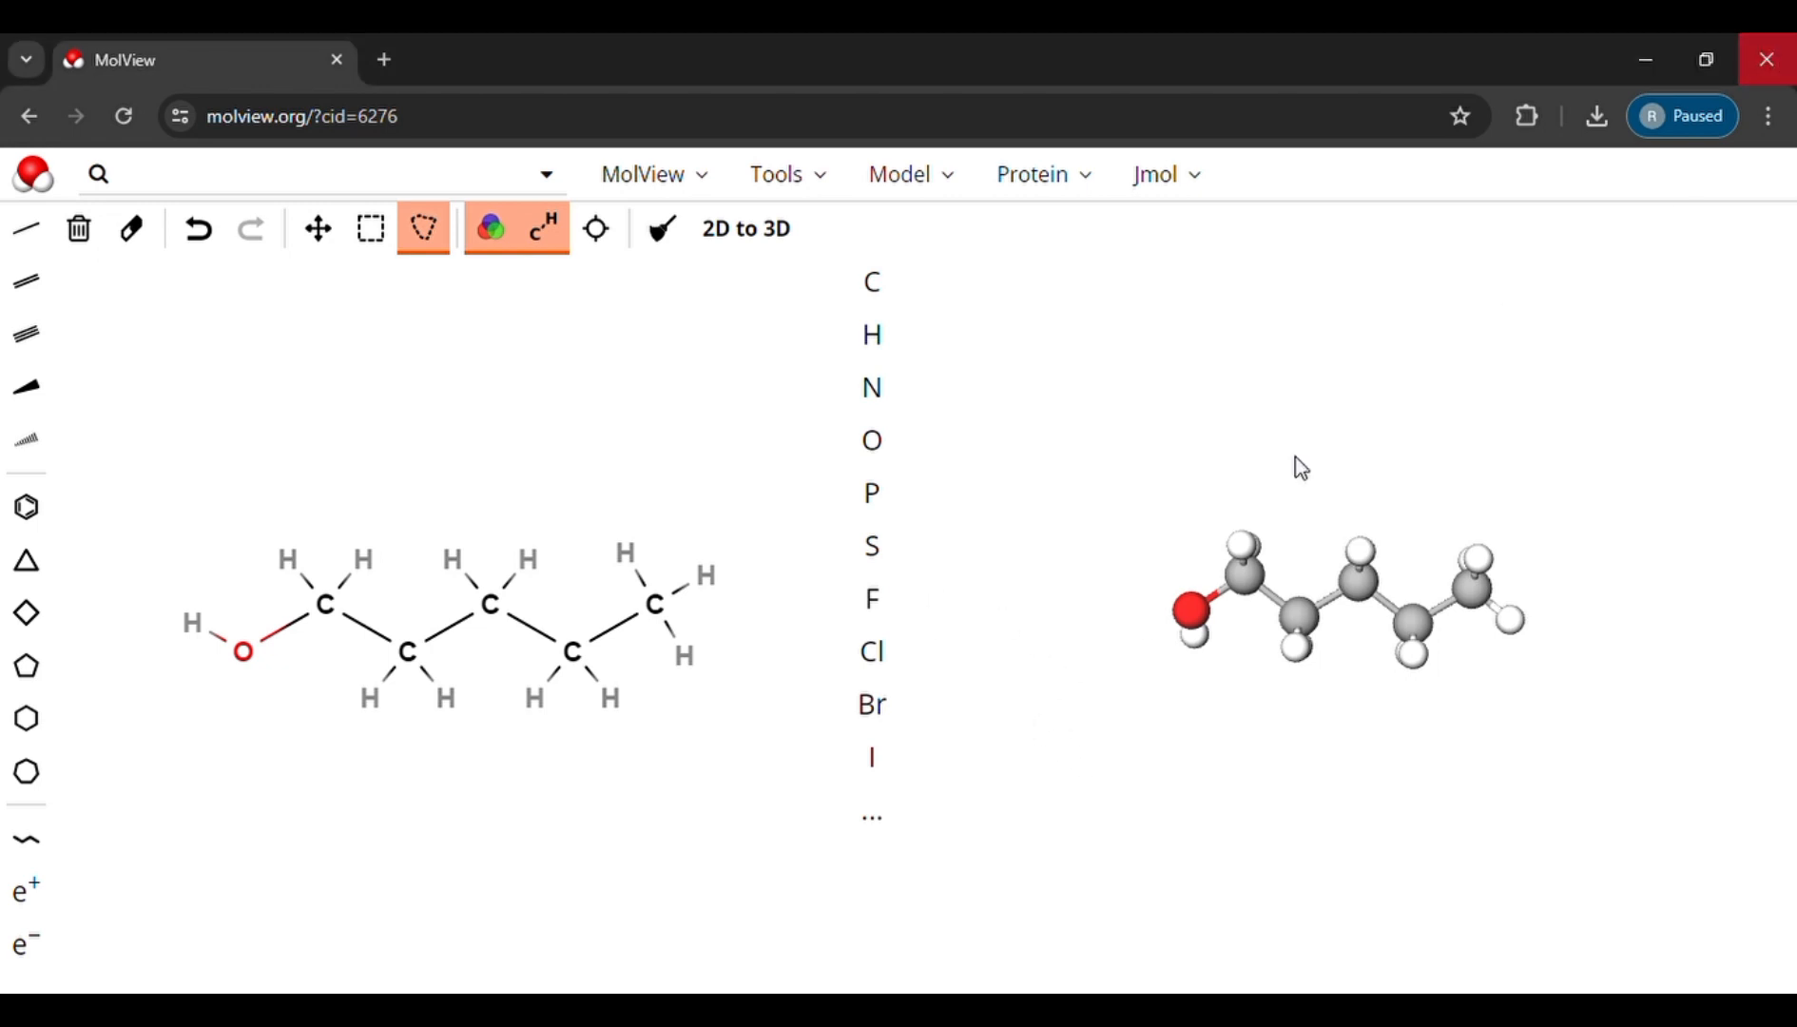
# Step: Open the molecule's information card and examine its description, formula, molecular weight, percent composition and systematic name
pyautogui.click(826, 194)
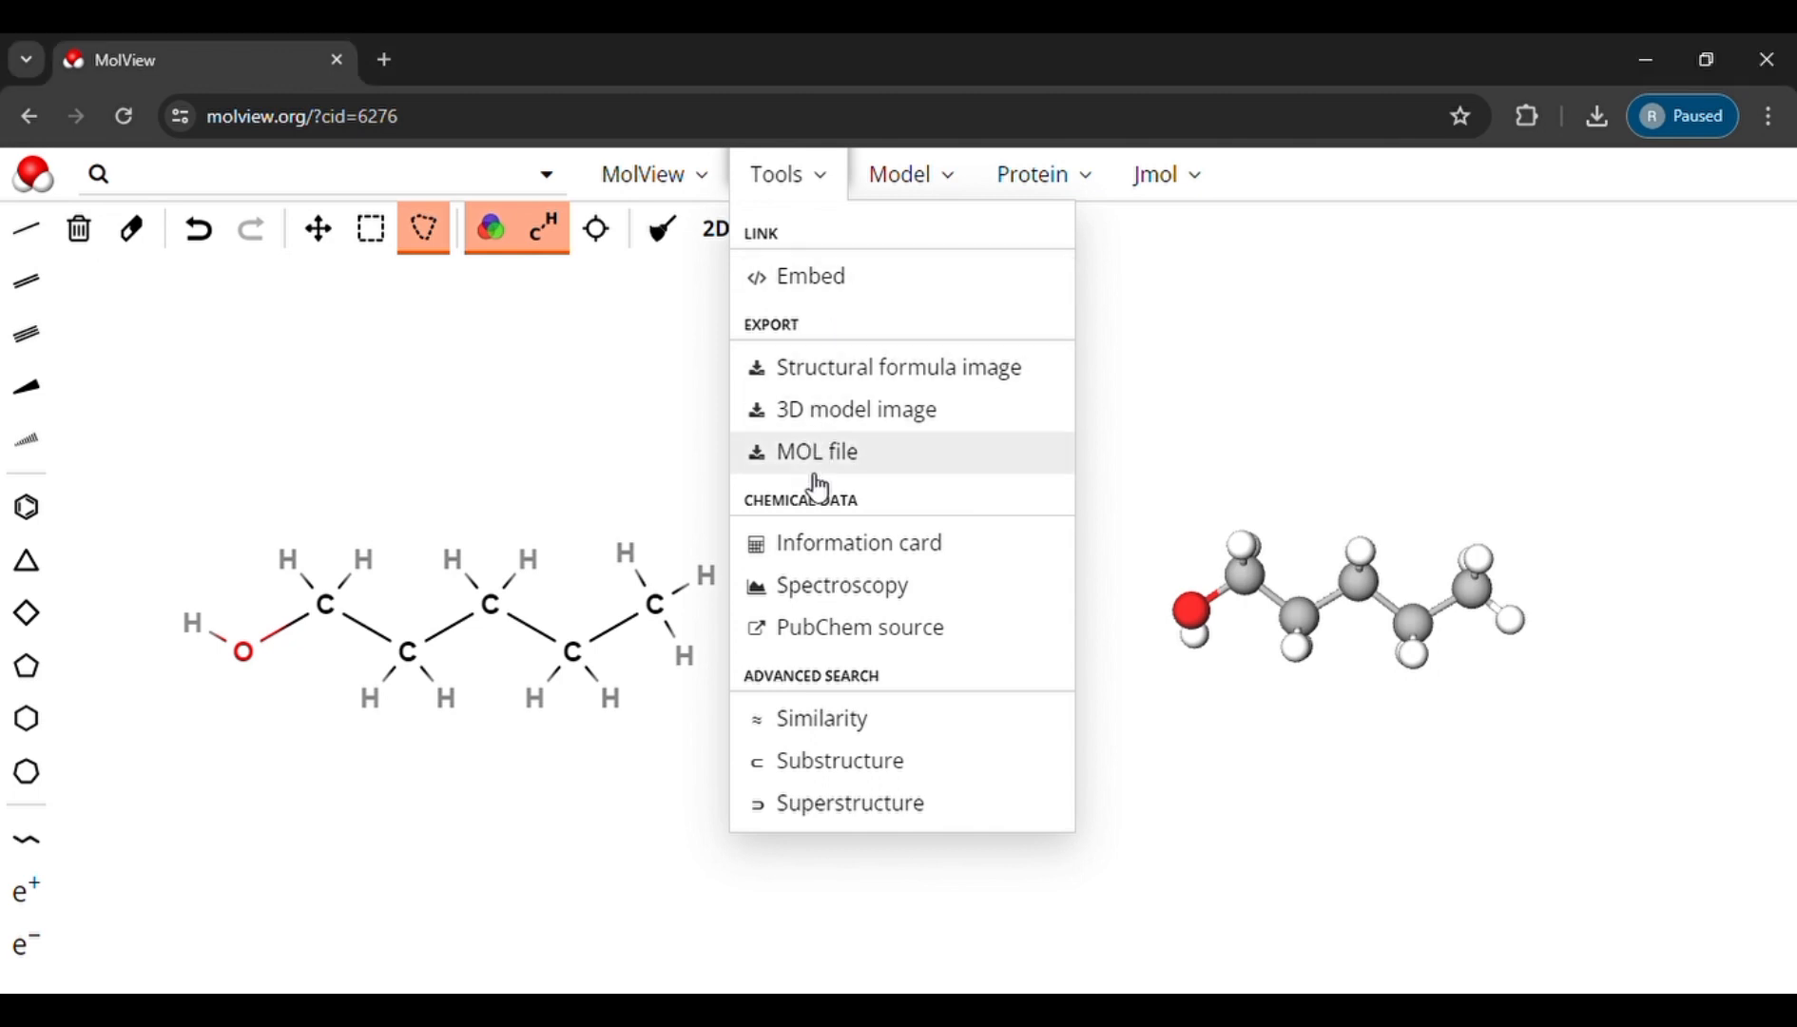
pyautogui.click(904, 555)
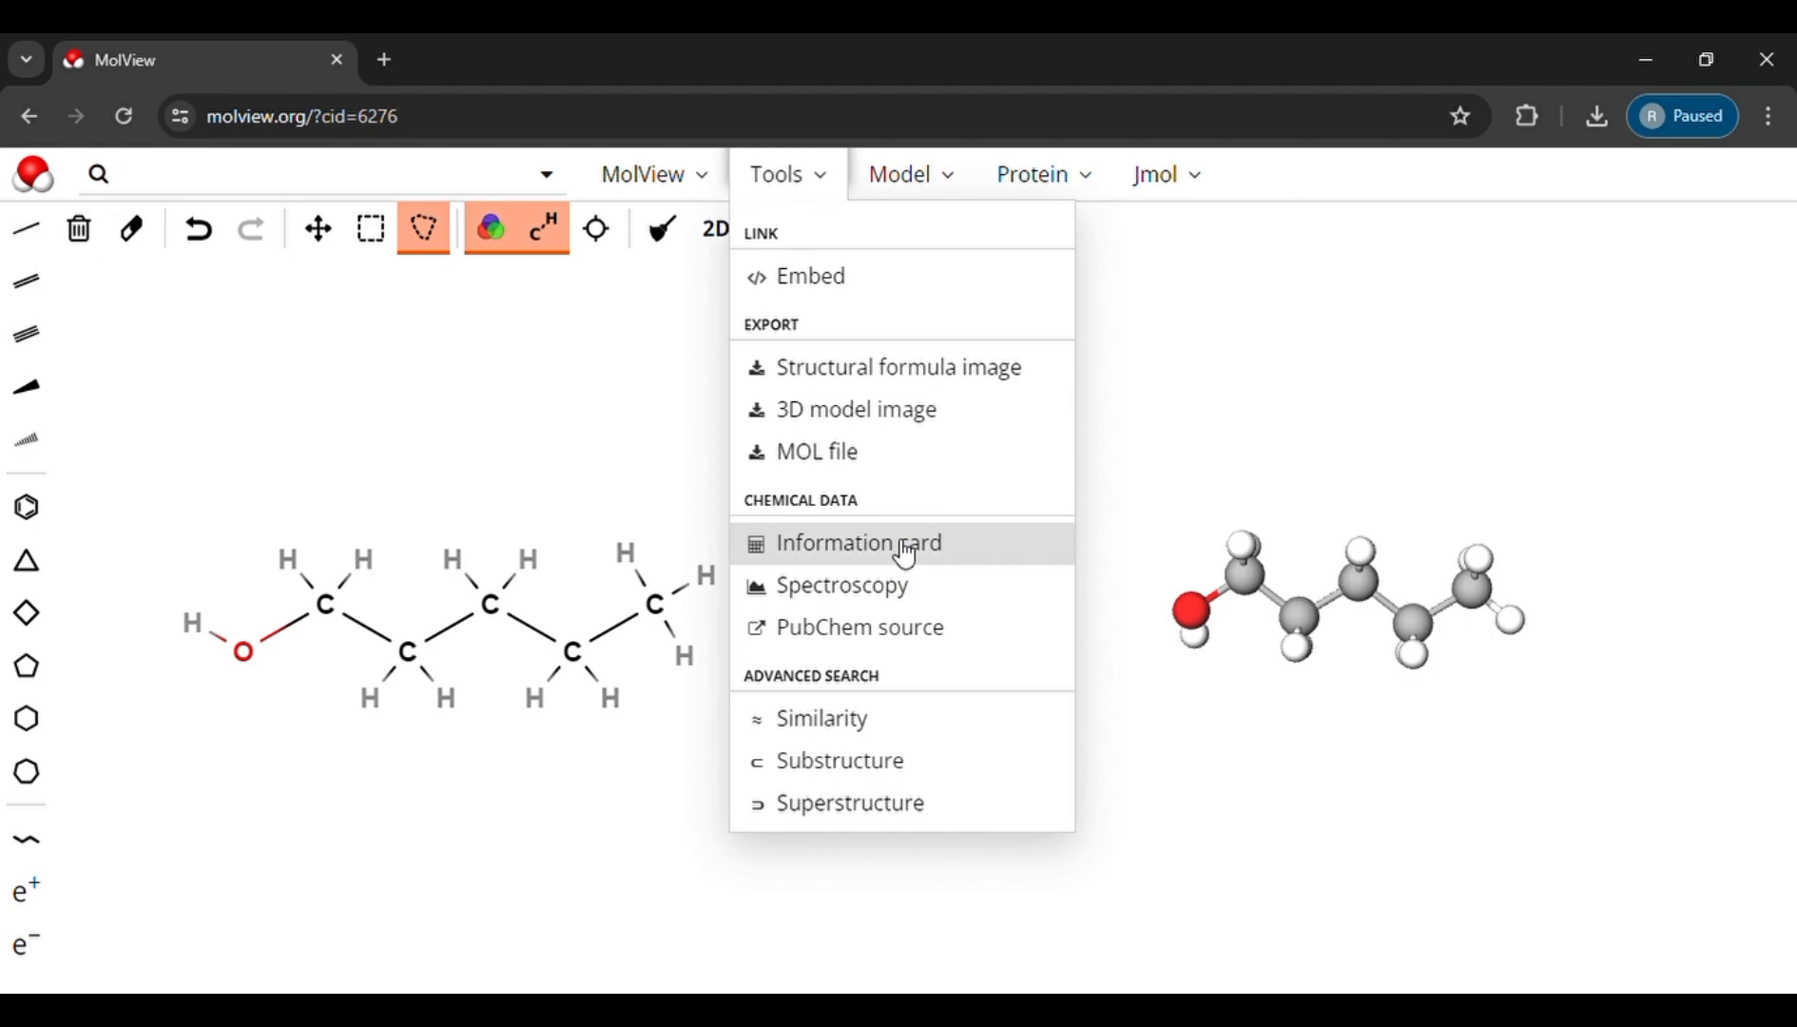
pyautogui.click(904, 555)
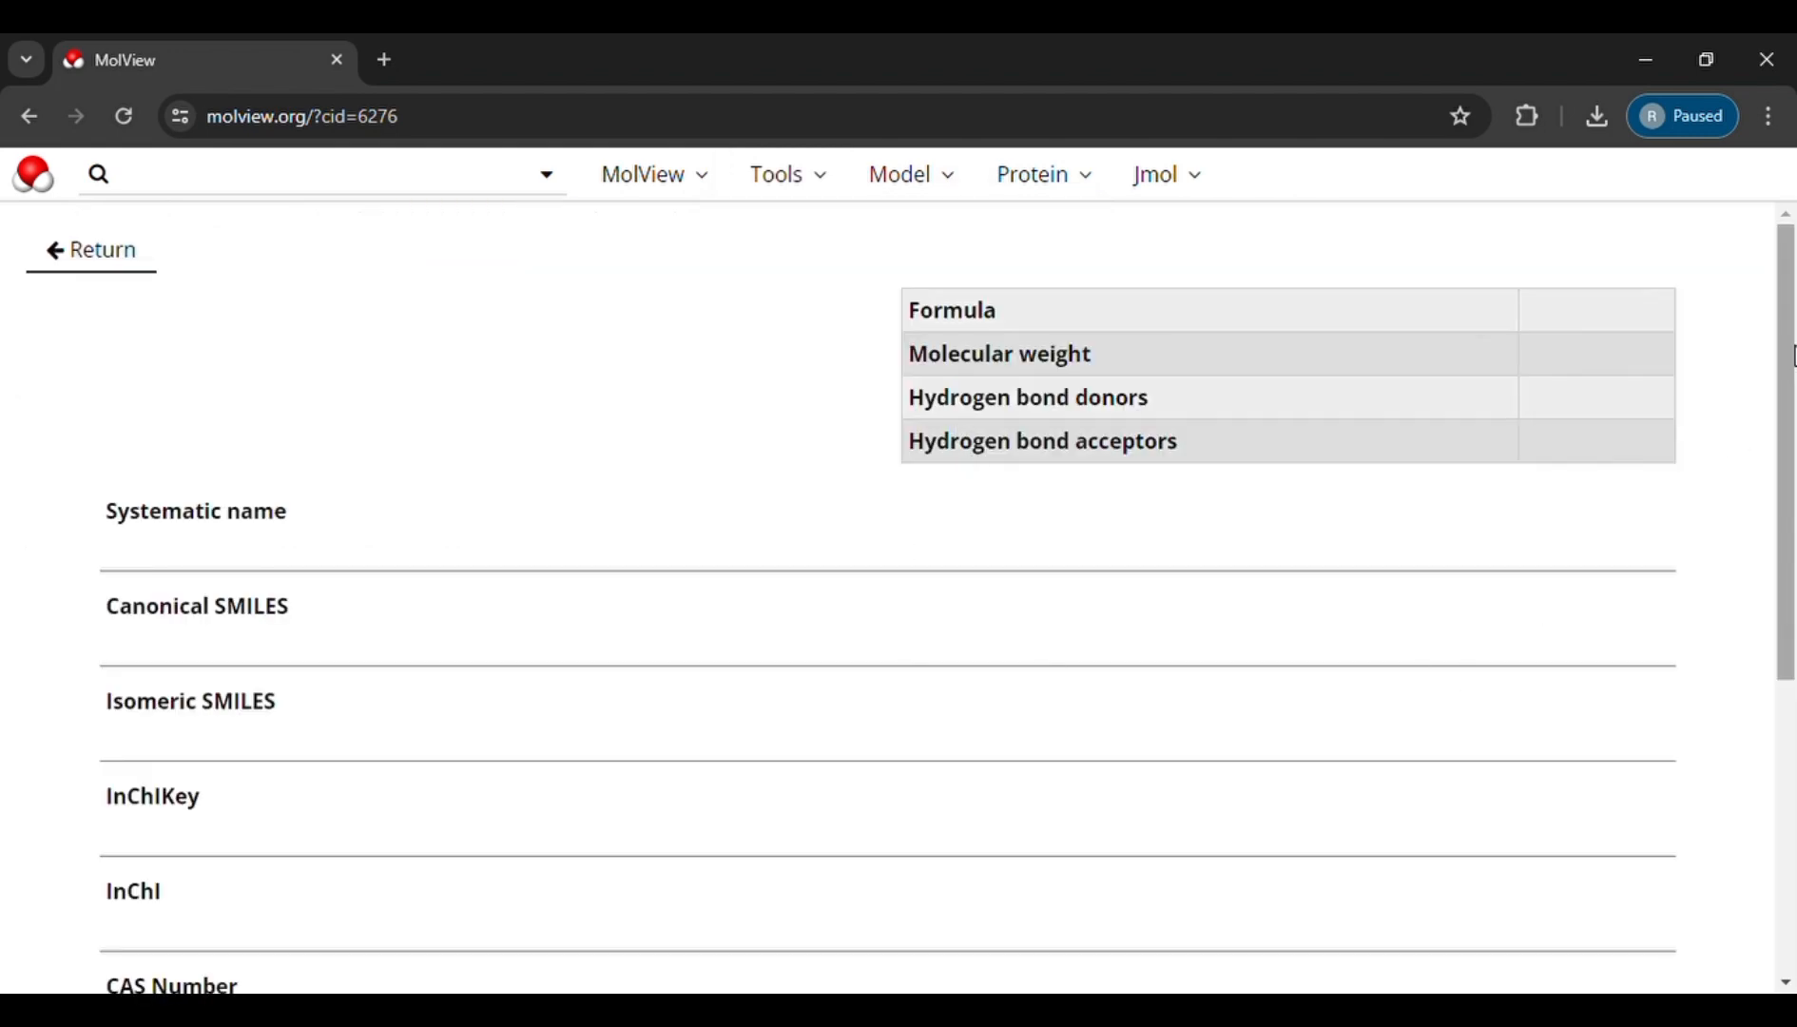
pyautogui.scroll(-2, 1793, 380)
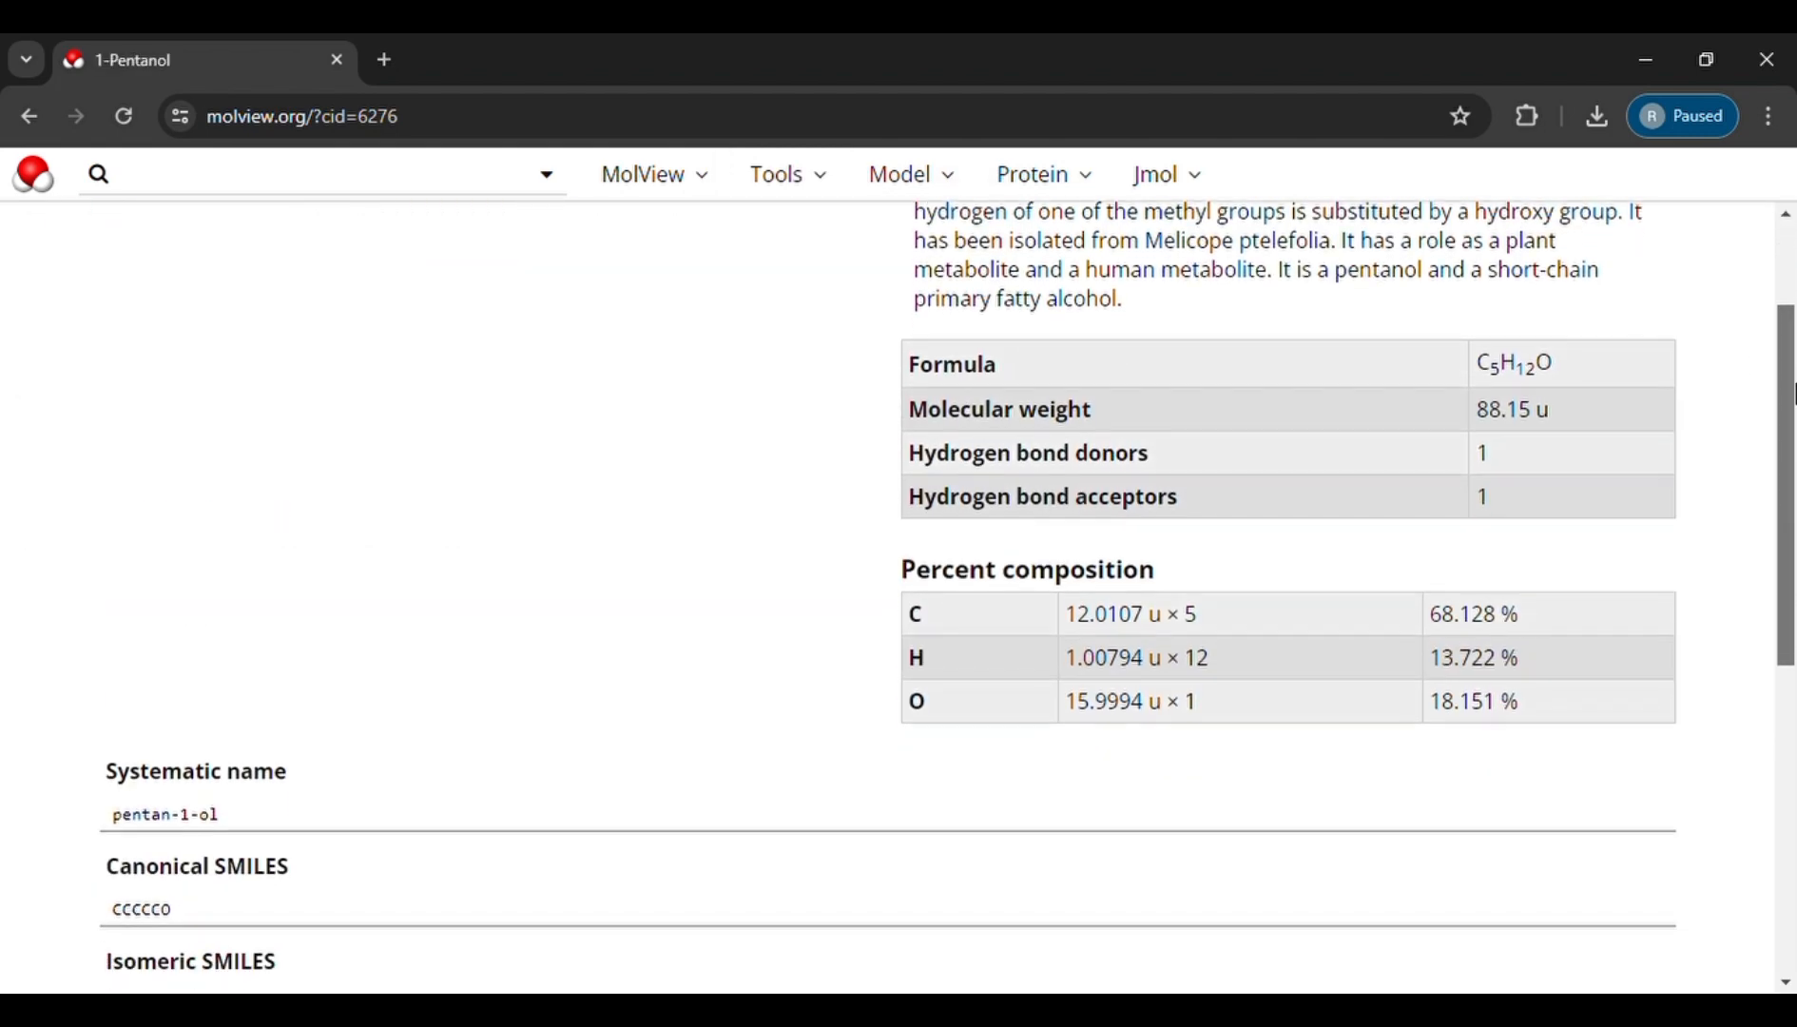
pyautogui.moveTo(1795, 385); pyautogui.dragTo(1792, 228)
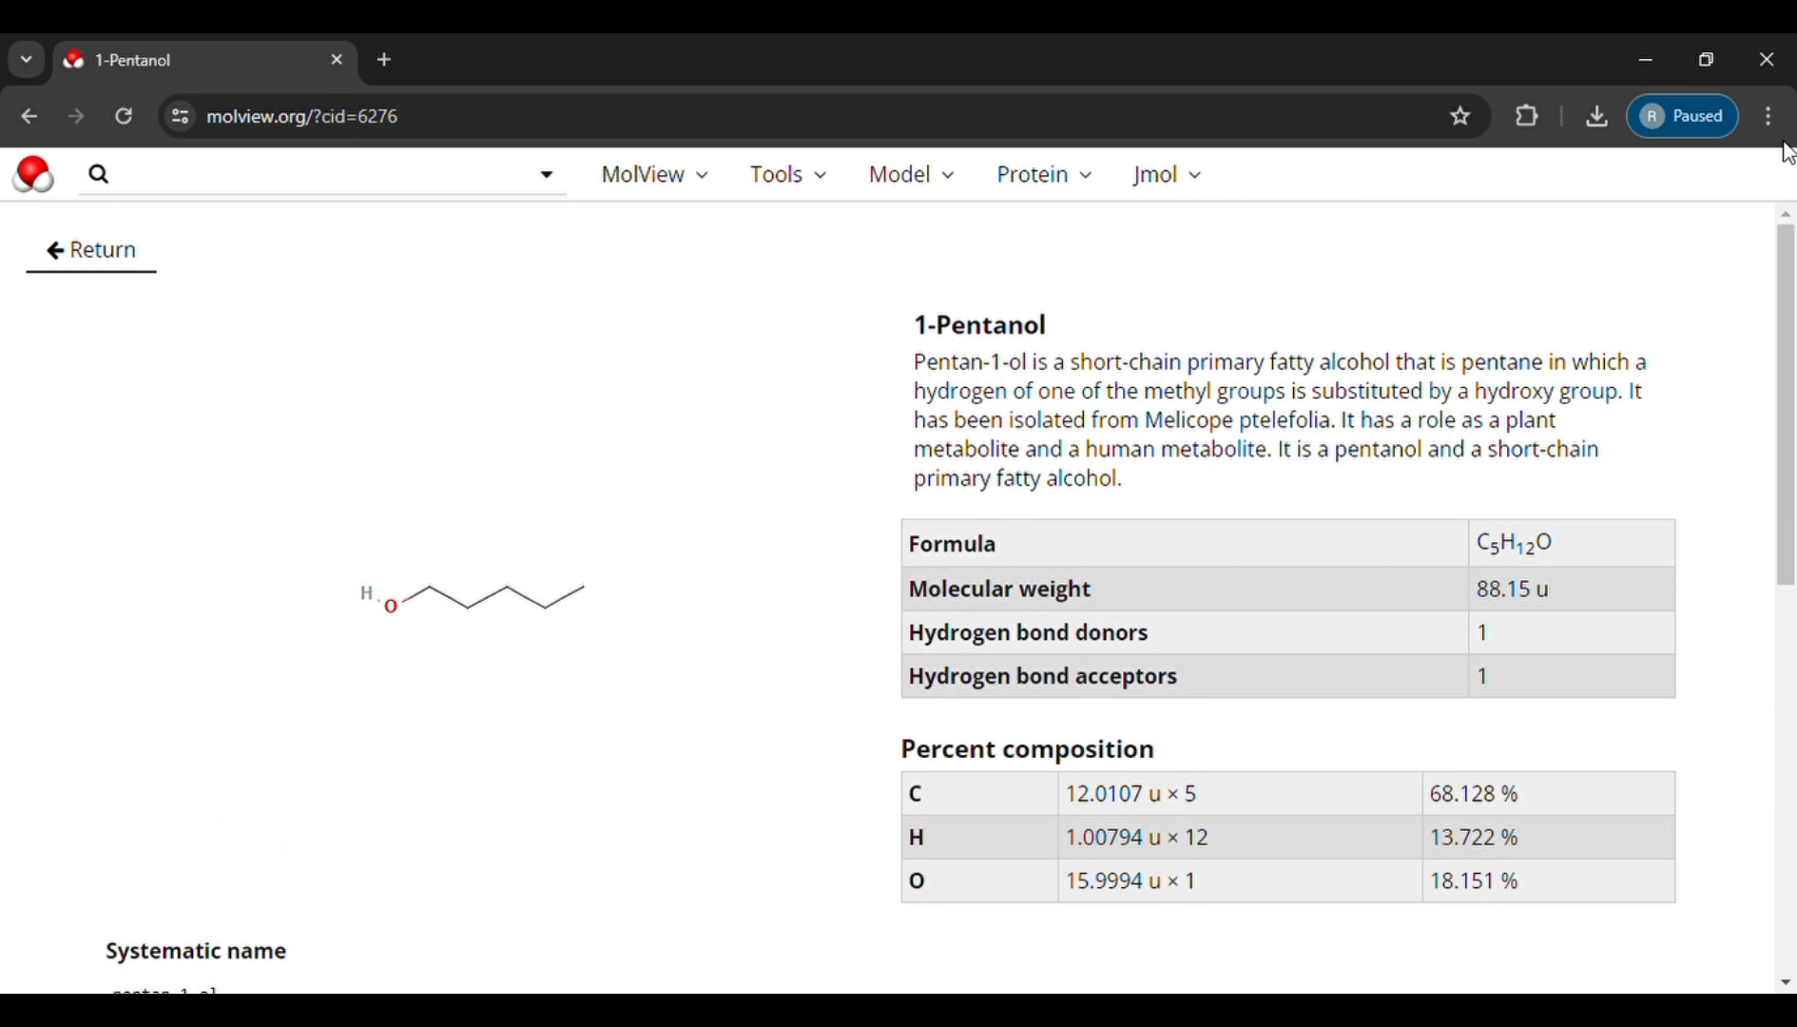
pyautogui.scroll(-2, 1792, 324)
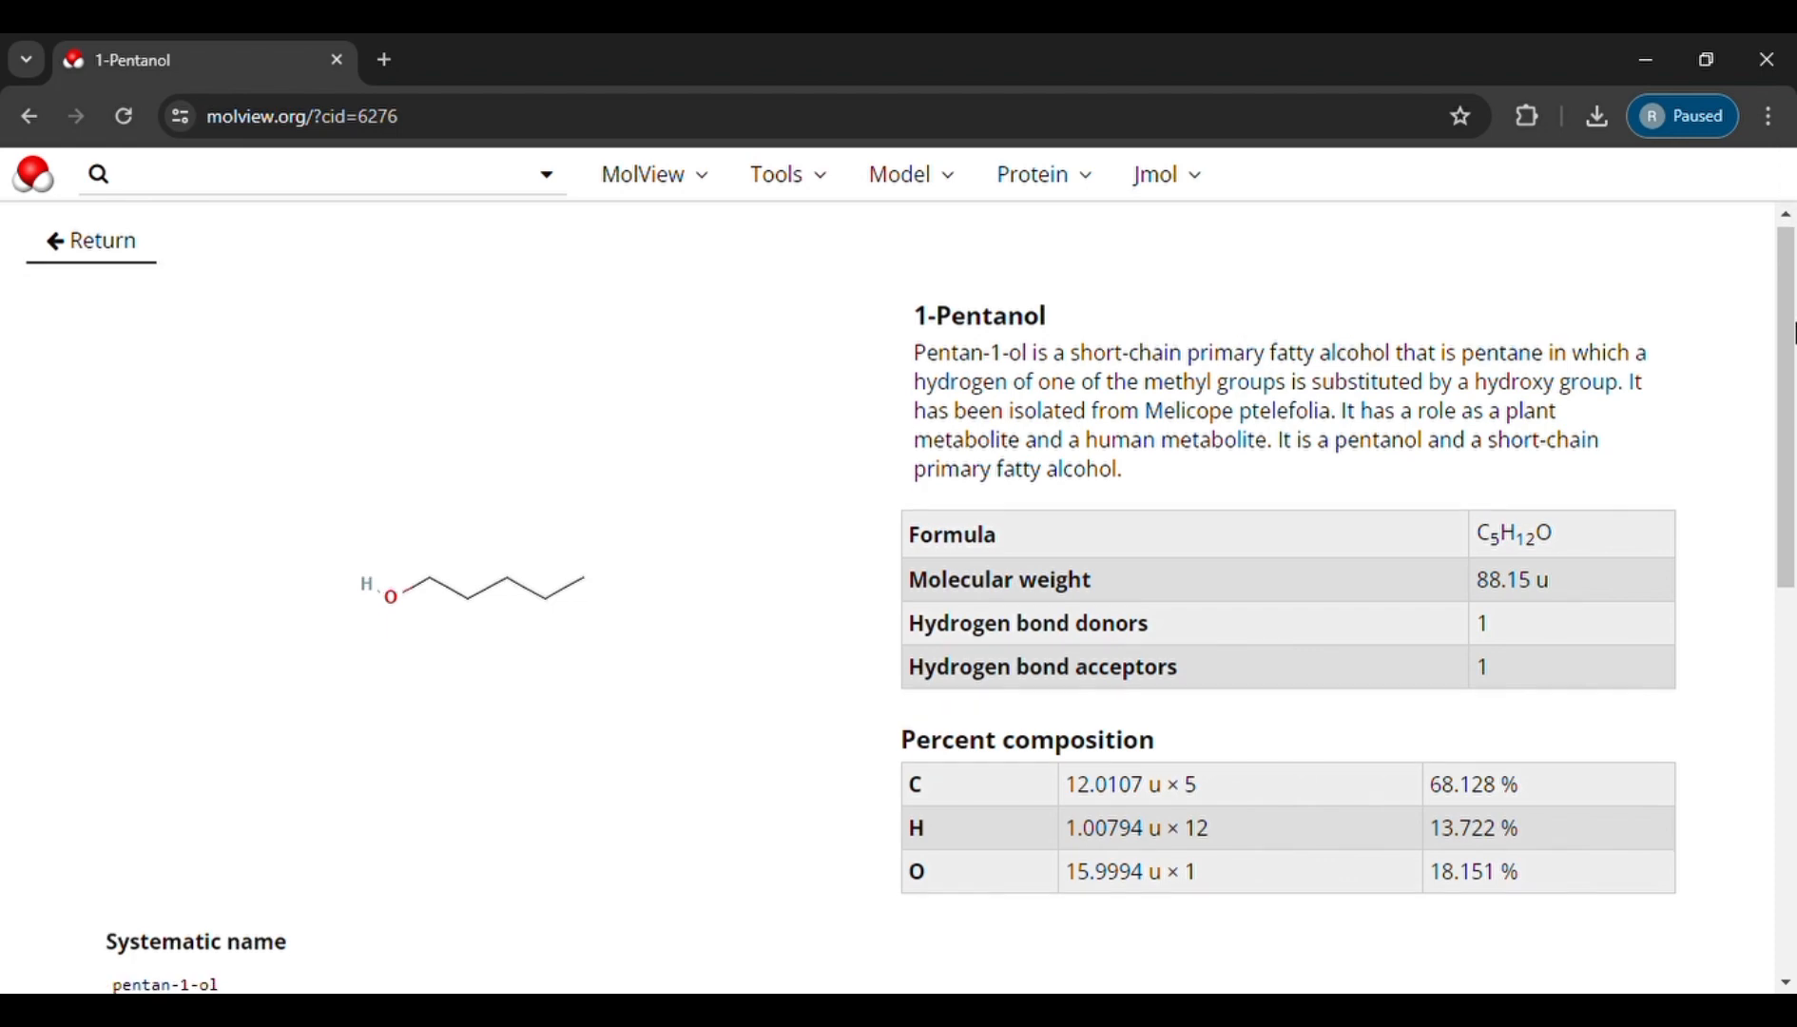
pyautogui.moveTo(1793, 357); pyautogui.dragTo(1790, 295)
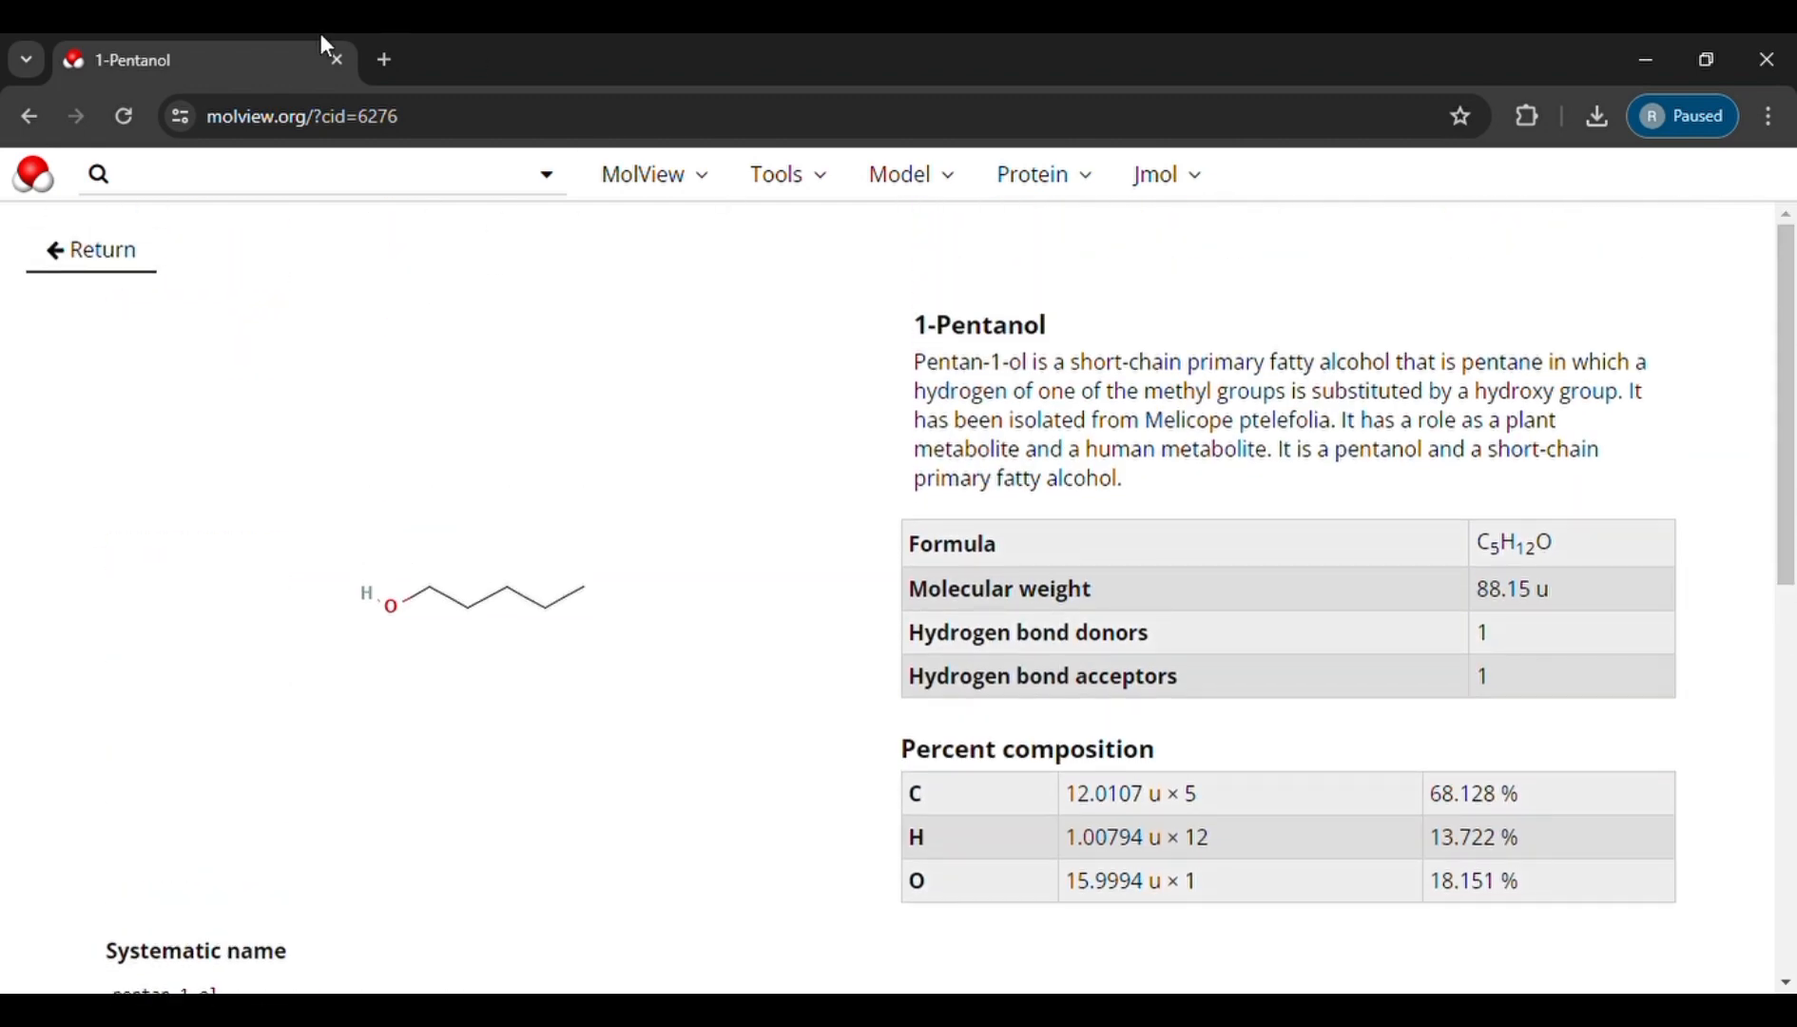
pyautogui.click(29, 119)
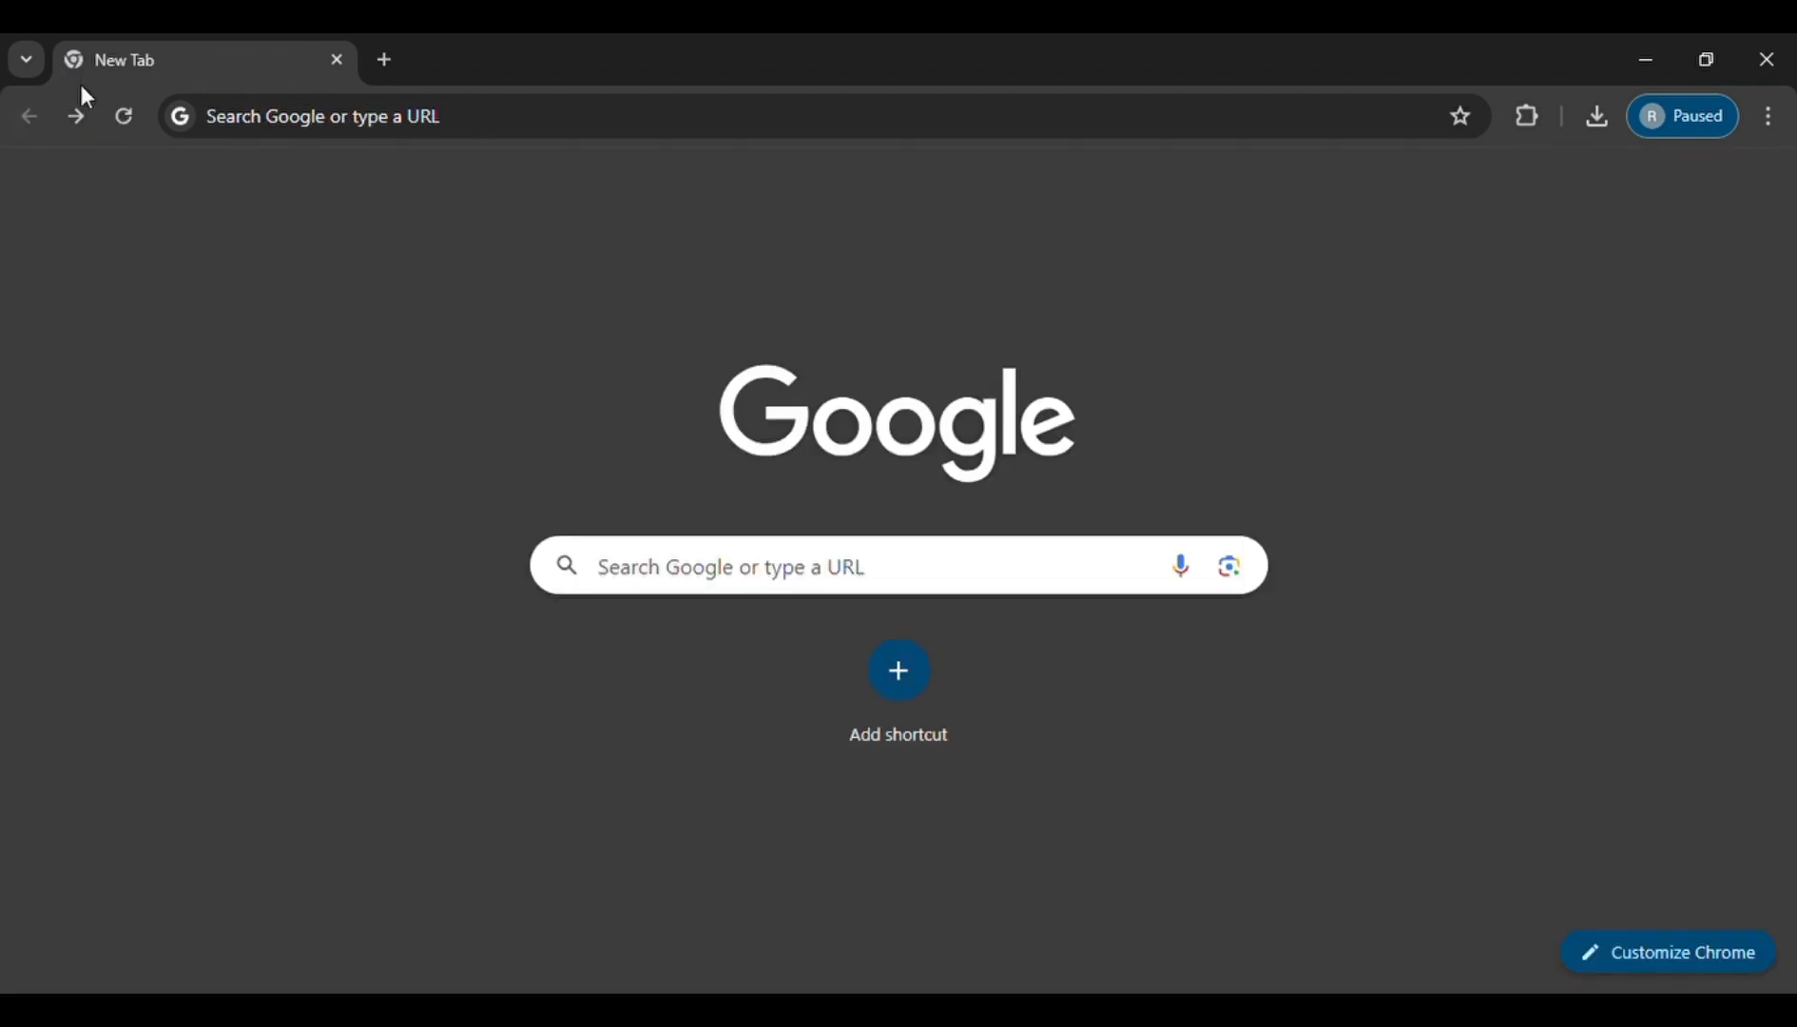
pyautogui.click(78, 116)
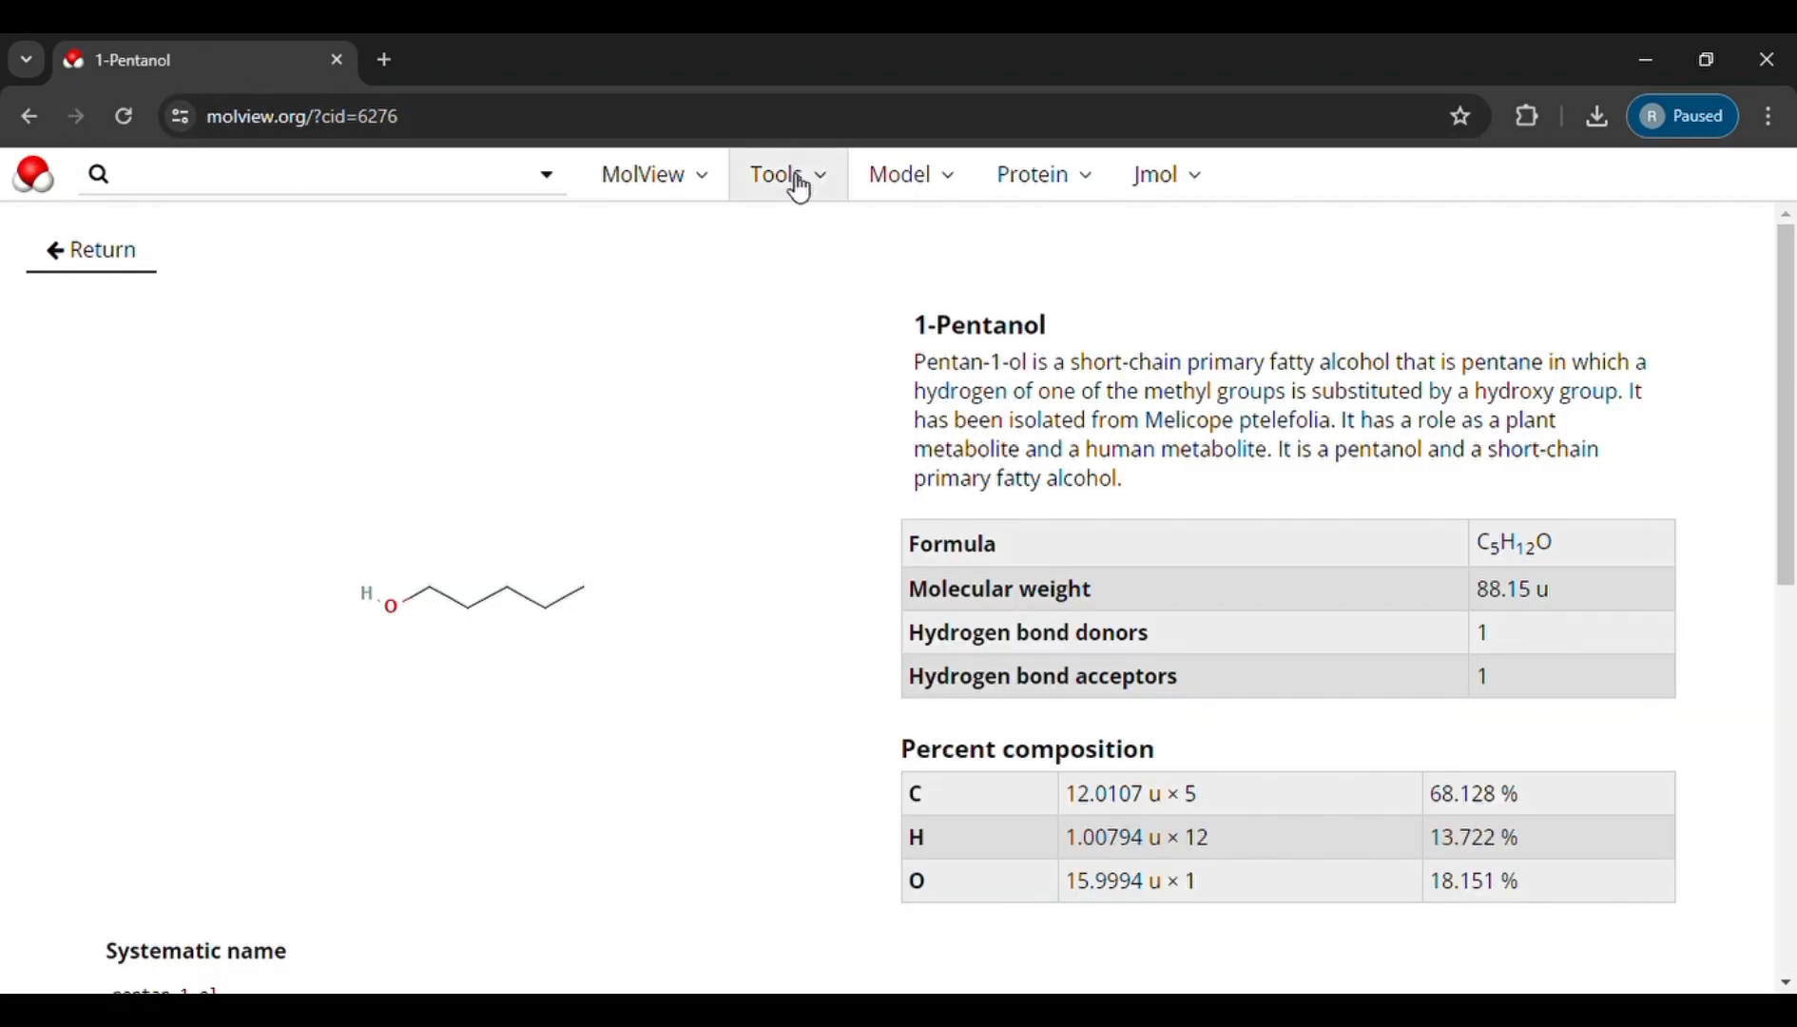
# Step: Open the spectroscopy data for 1-Pentanol and display its mass spectrum
pyautogui.click(836, 194)
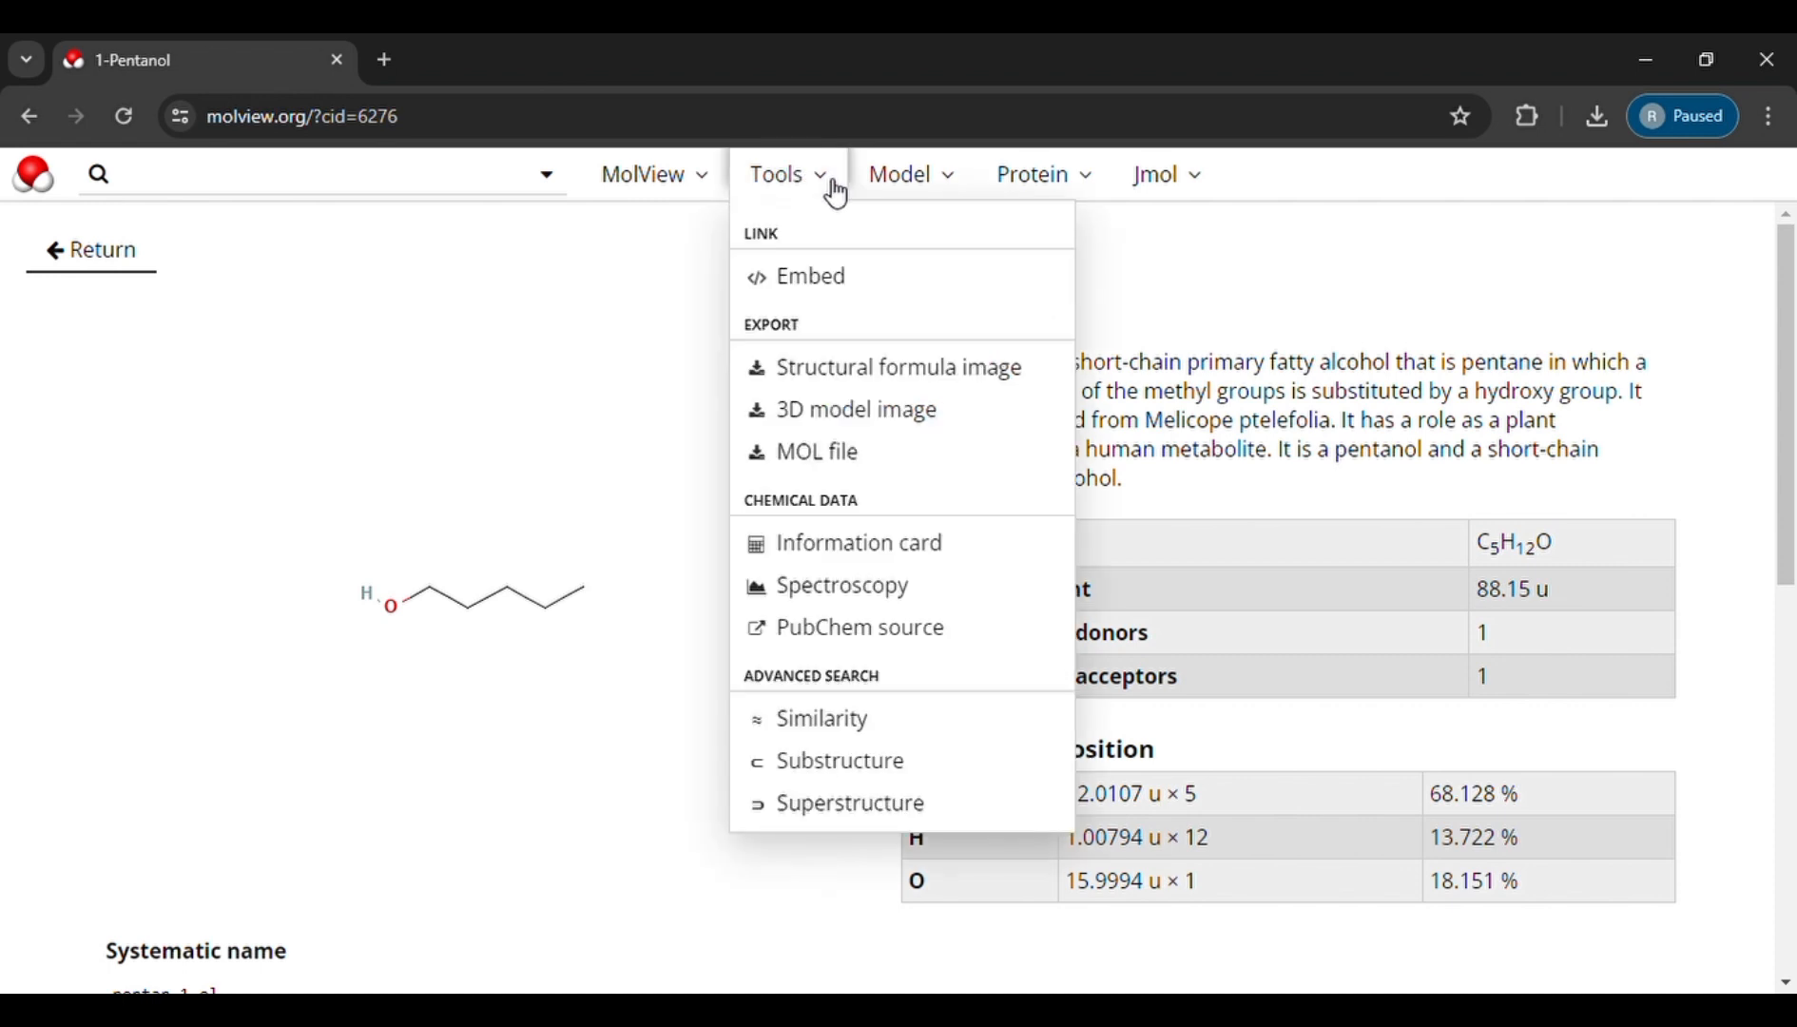
pyautogui.click(869, 586)
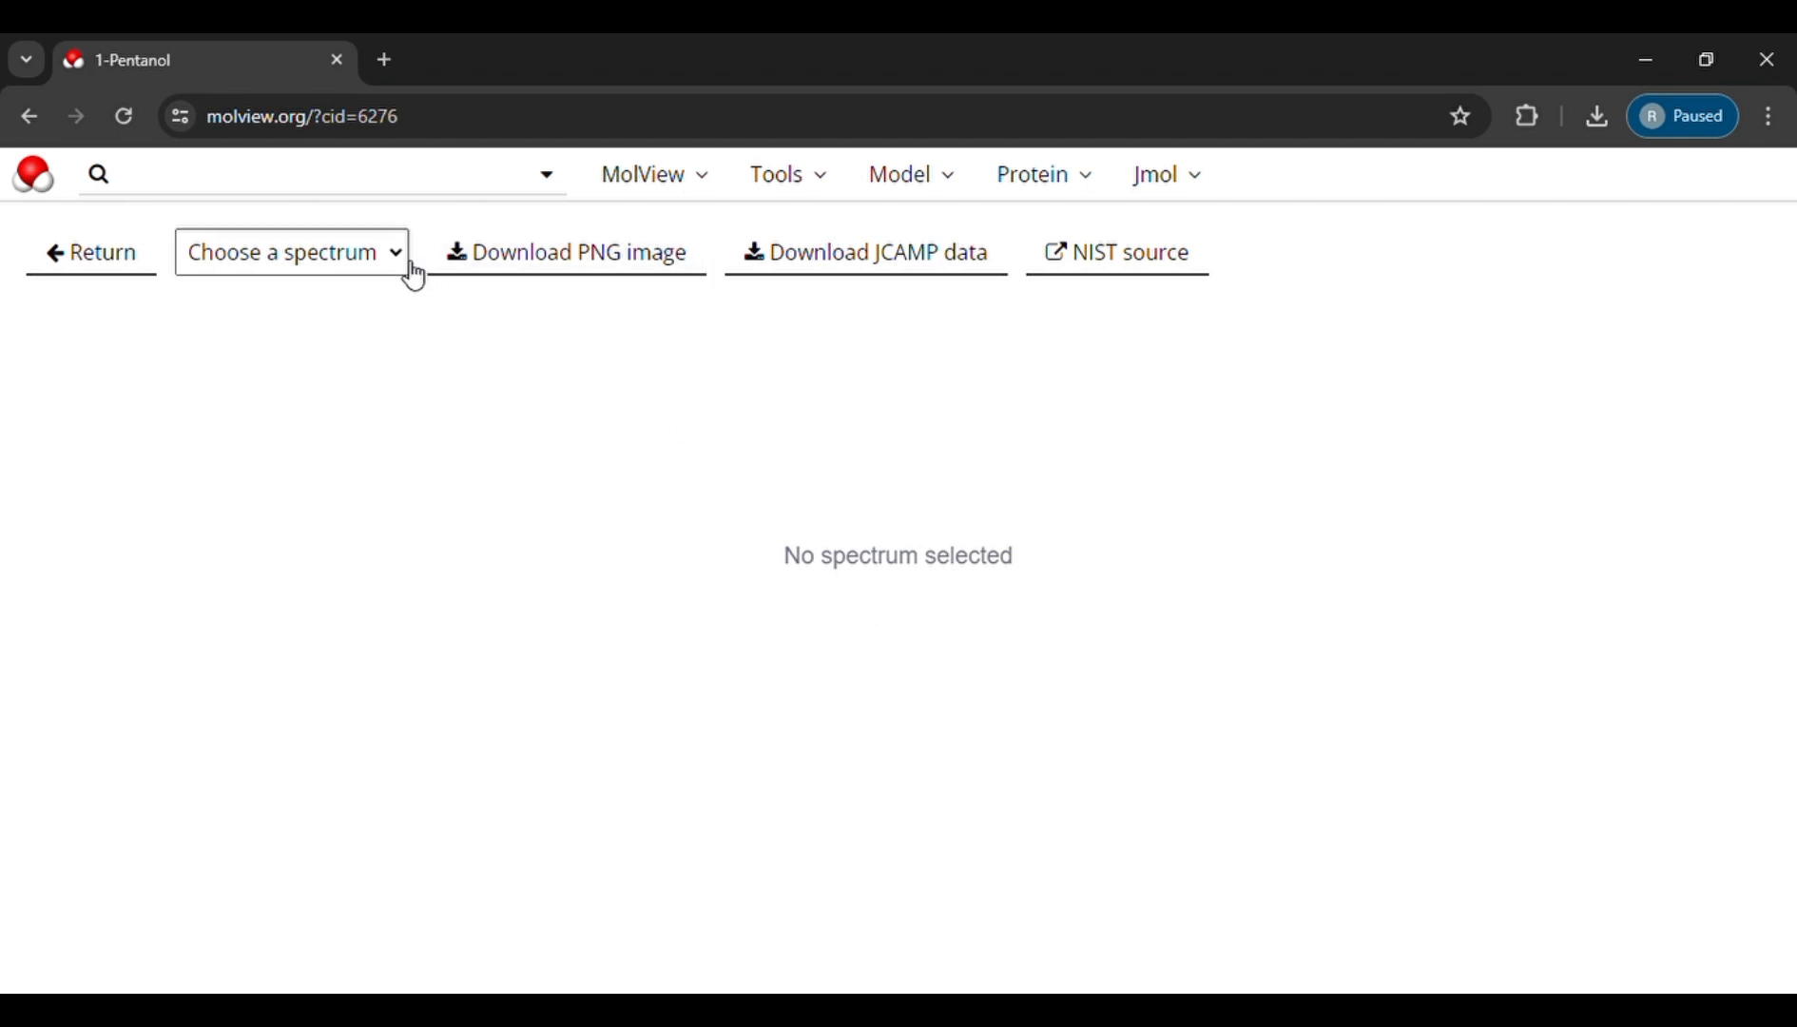
pyautogui.click(371, 313)
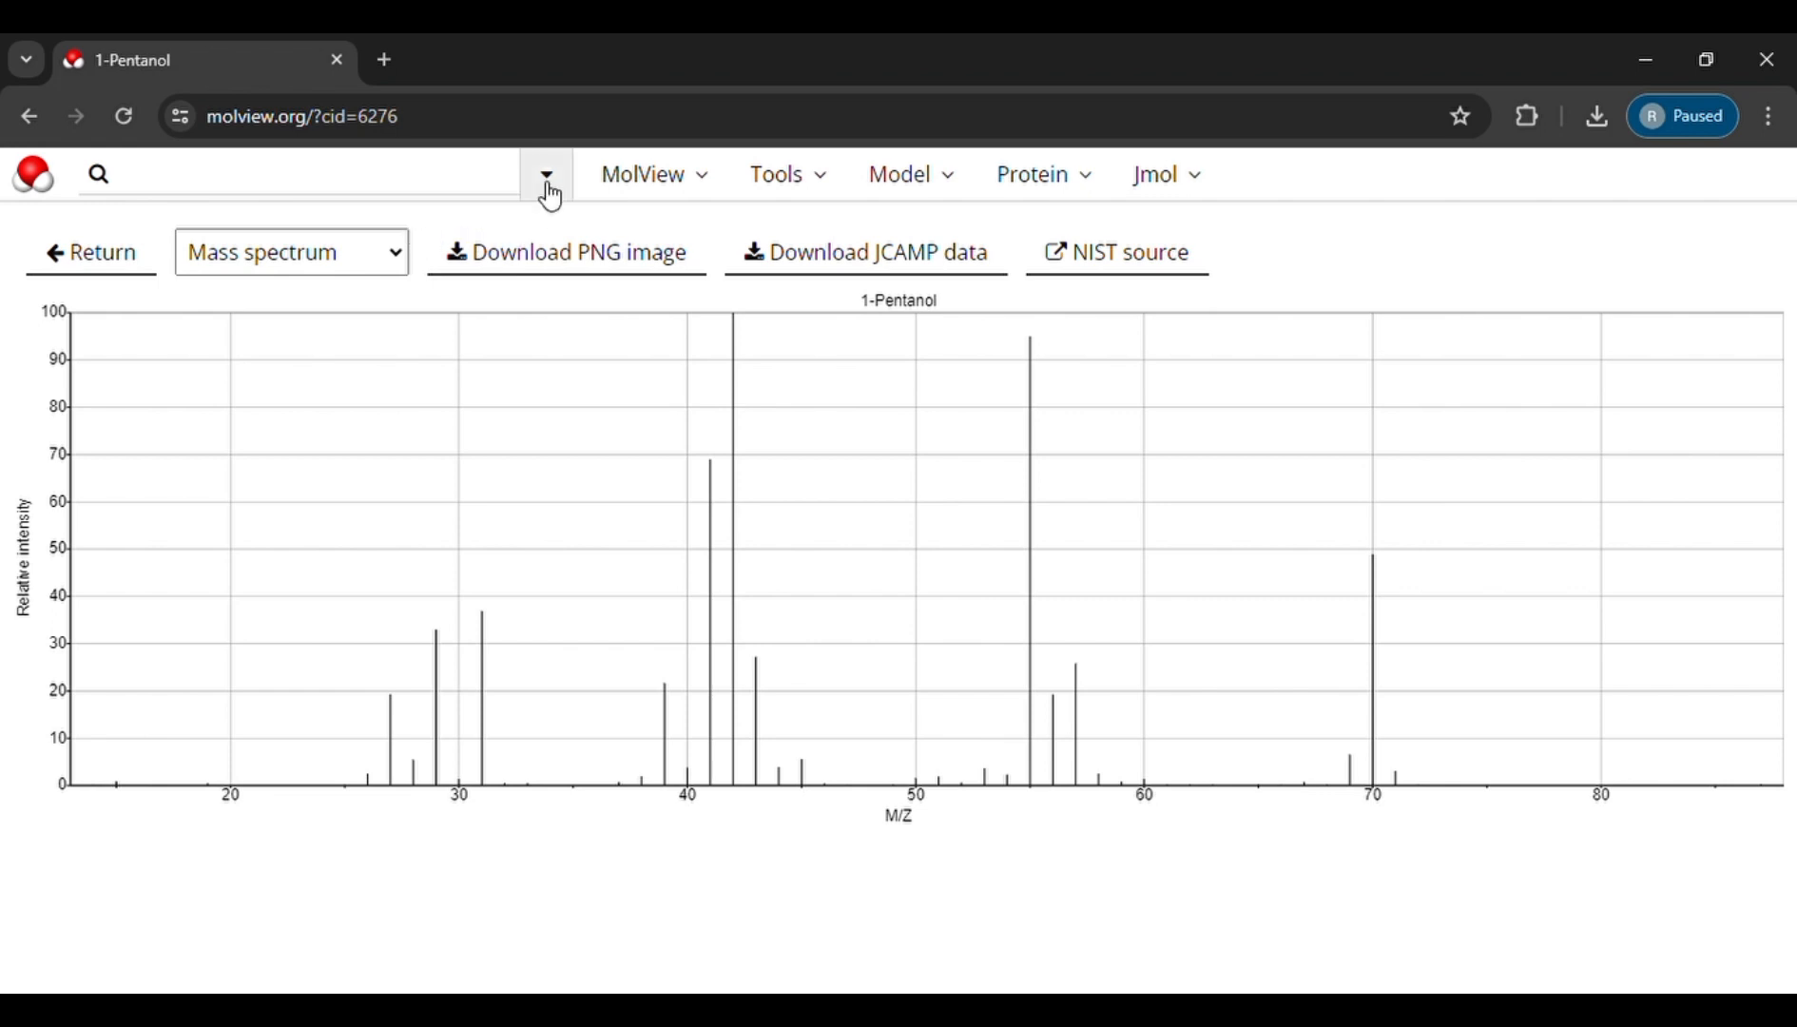
# Step: Open the PubChem source page for 1-Pentanol and examine its compound summary
pyautogui.click(823, 178)
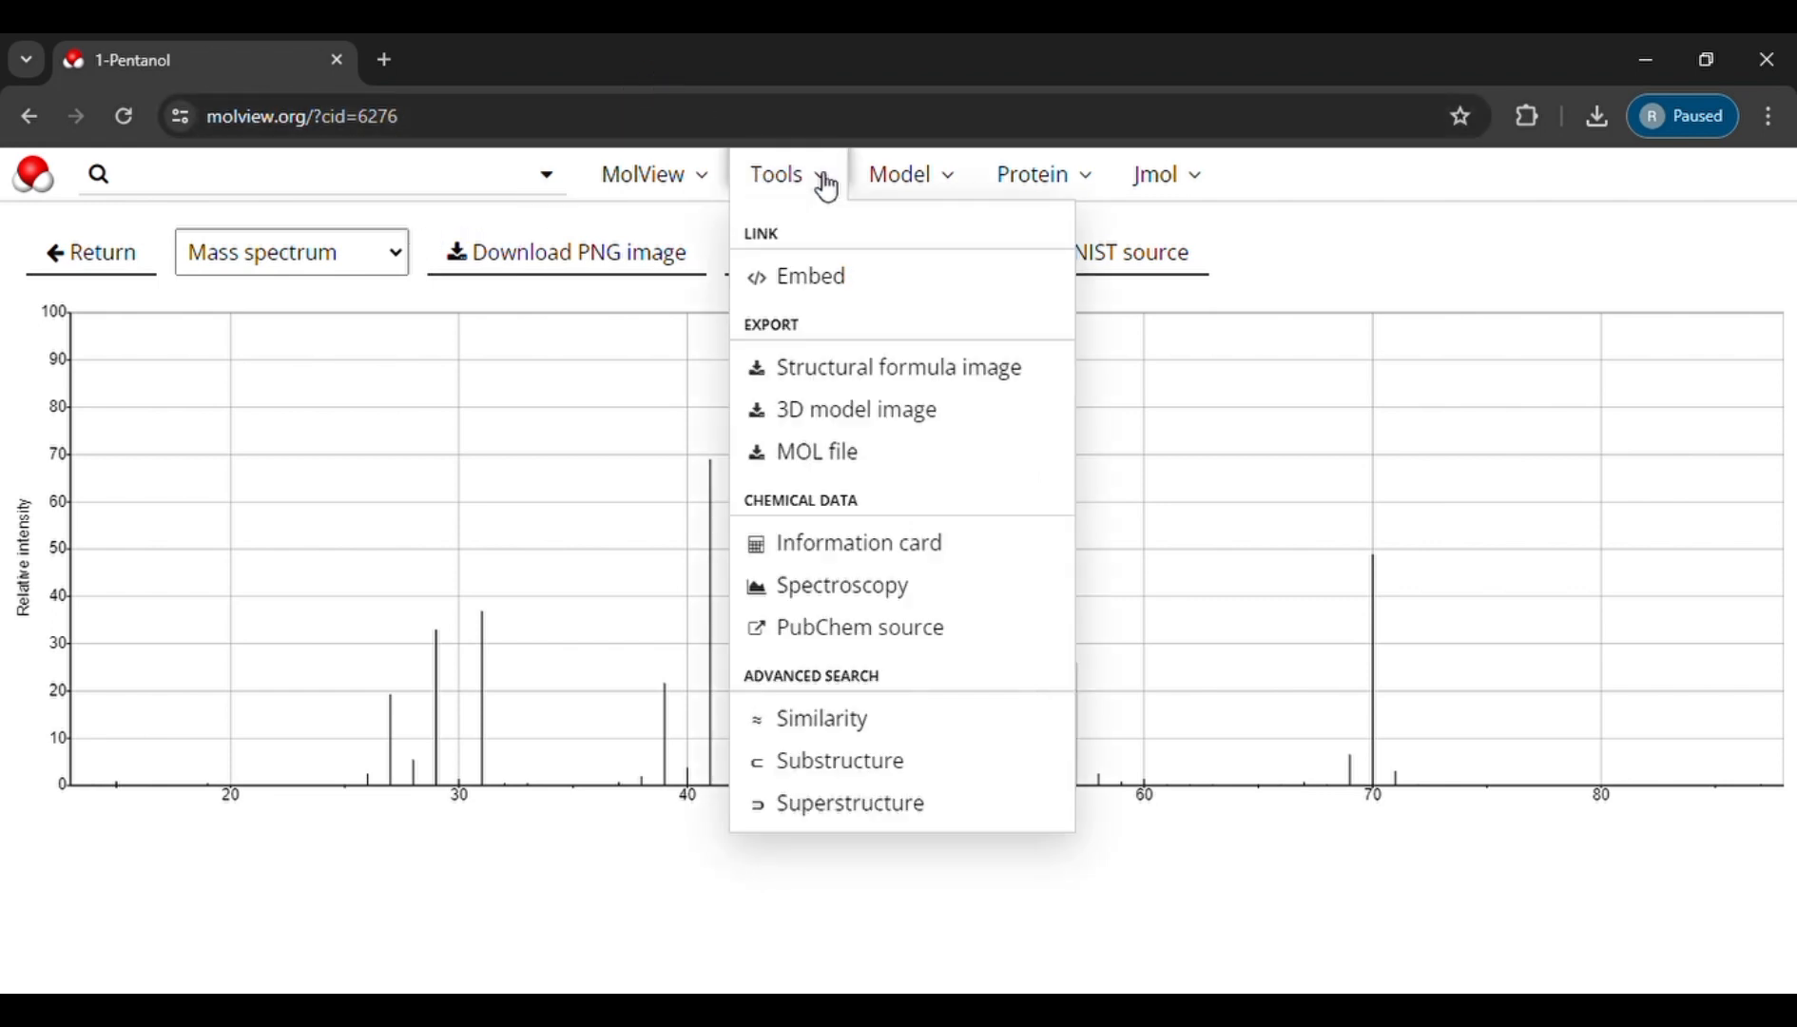
pyautogui.click(813, 632)
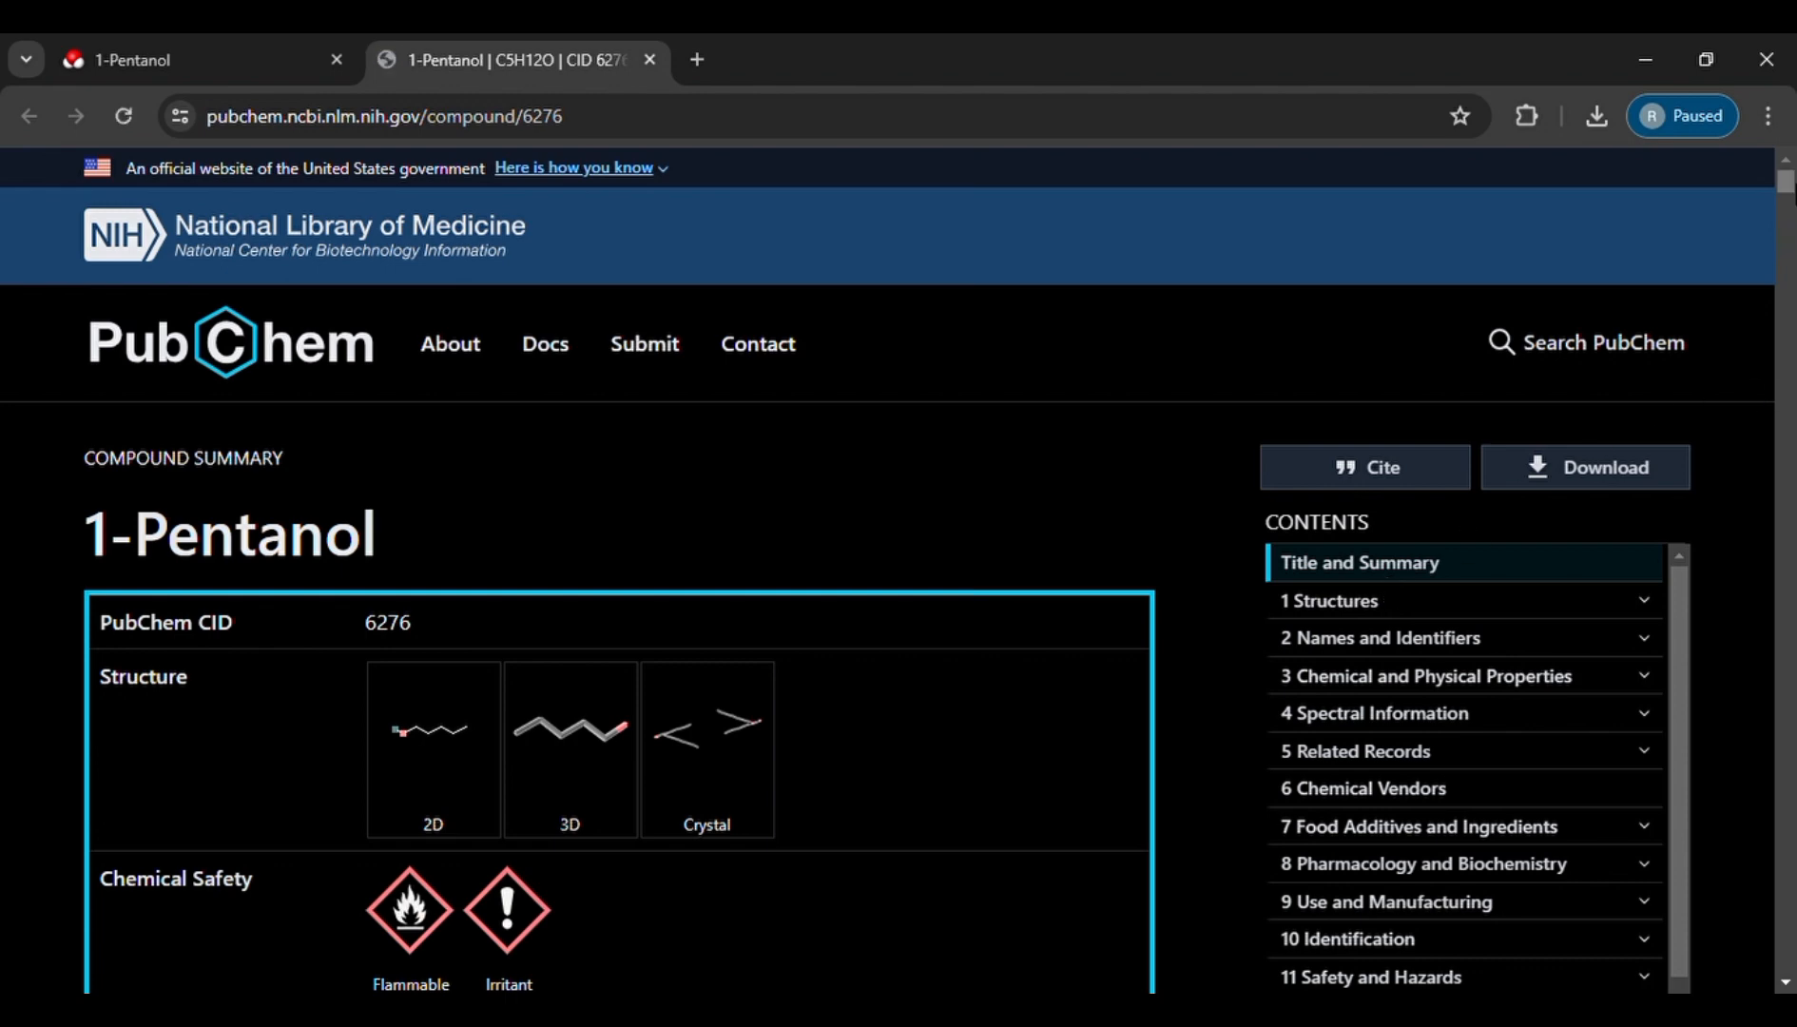
pyautogui.moveTo(1788, 183); pyautogui.dragTo(1793, 144)
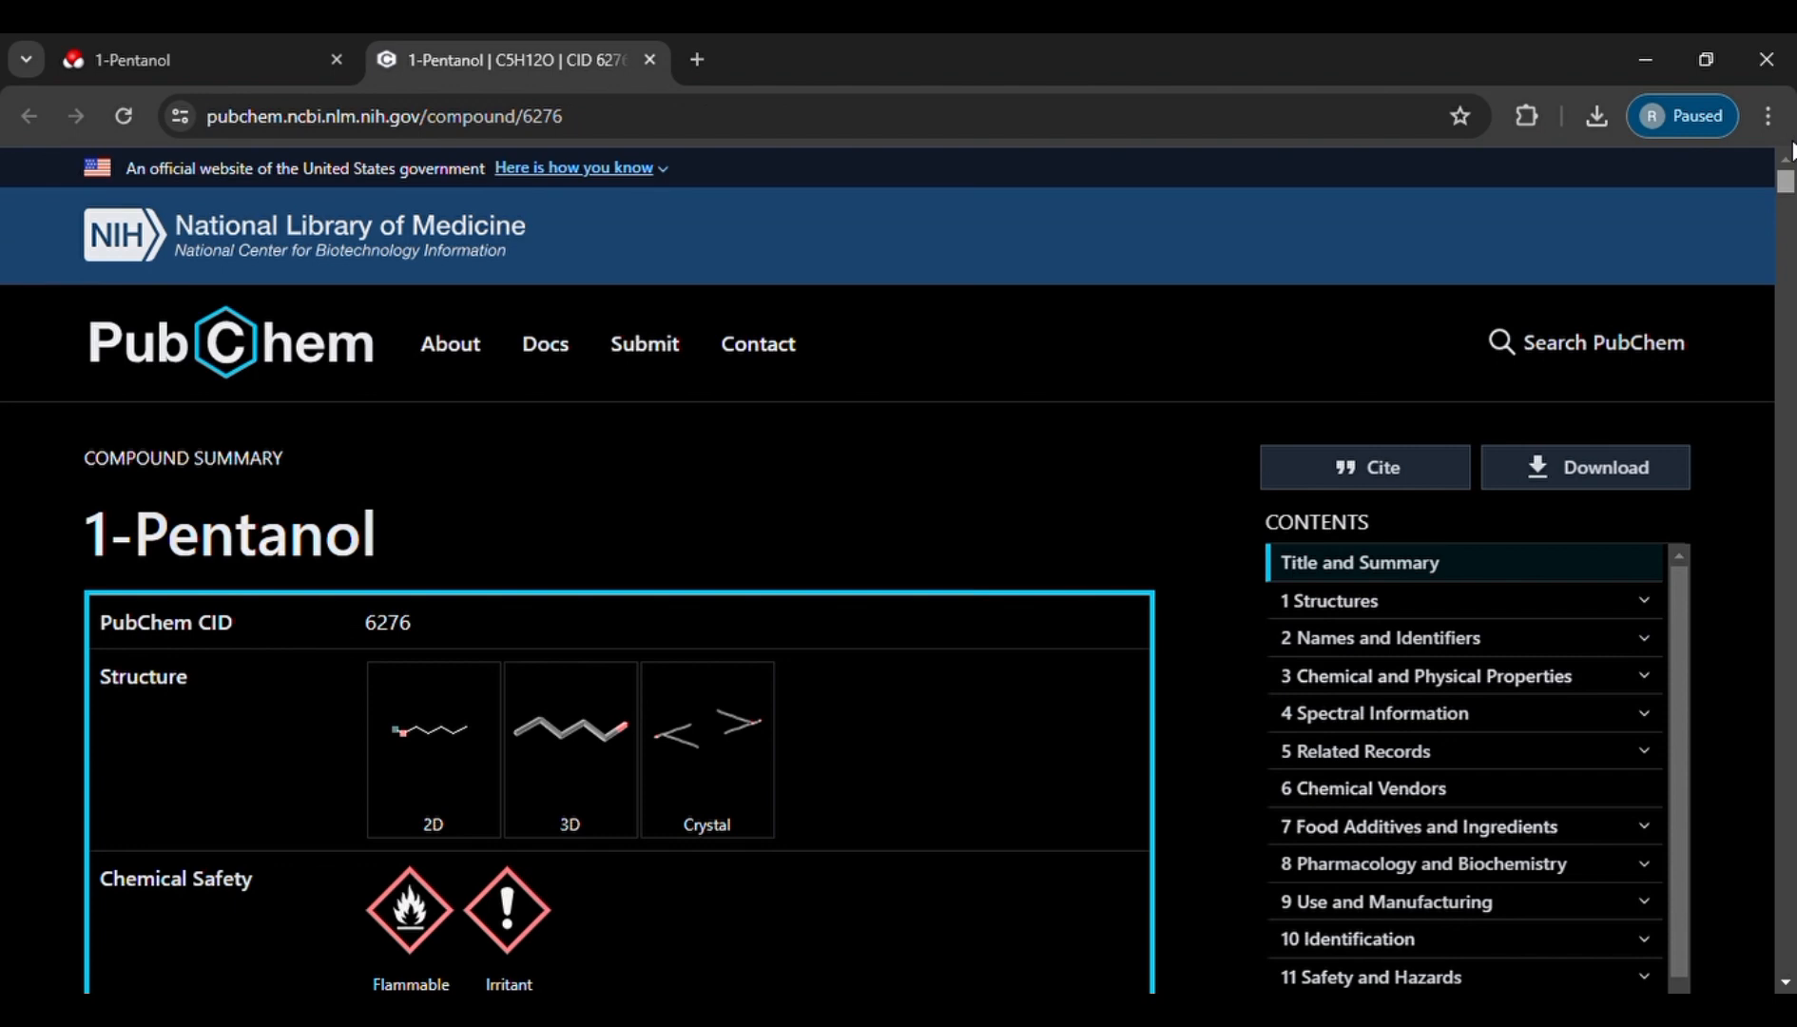